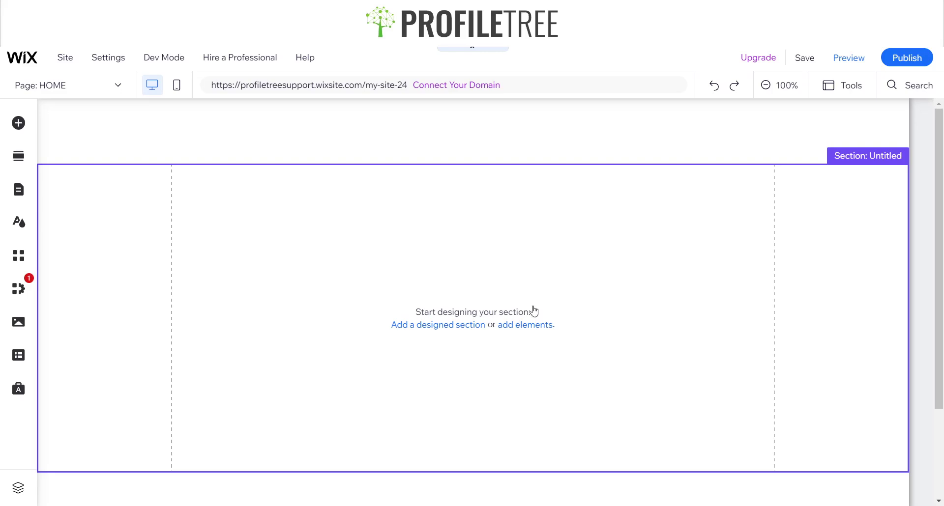
# Step: Rename the untitled page section to "Hero Section"
pyautogui.click(397, 247)
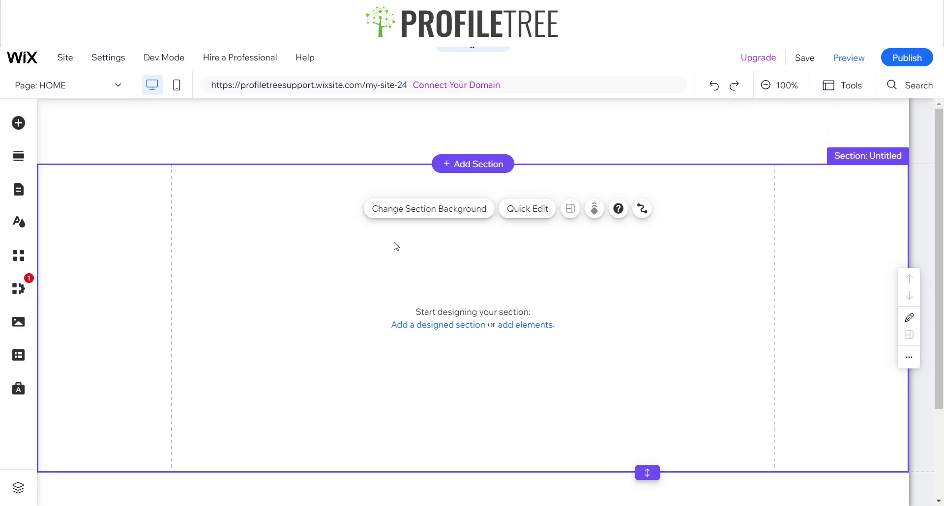
pyautogui.scroll(-2, 397, 246)
pyautogui.scroll(2, 396, 247)
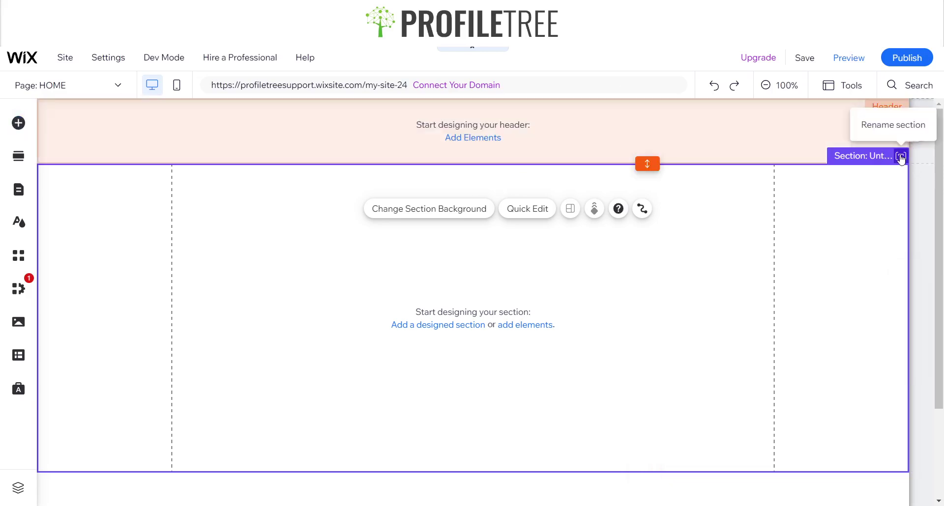
pyautogui.click(900, 157)
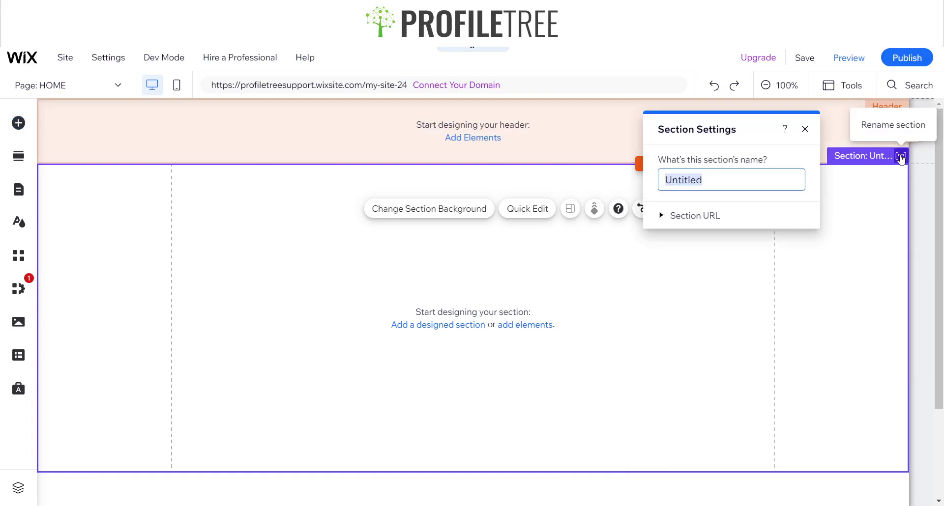
pyautogui.write('Heor ')
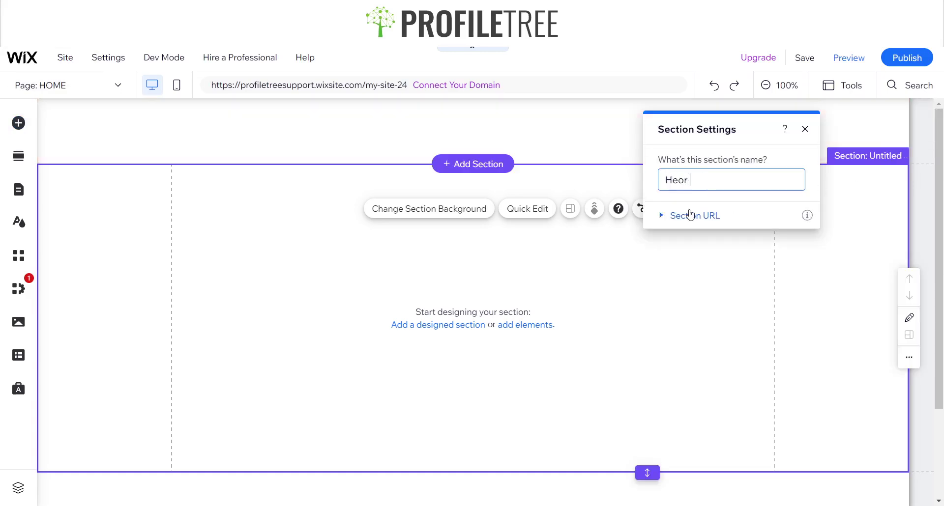
pyautogui.write('Section')
pyautogui.click(805, 130)
pyautogui.click(805, 129)
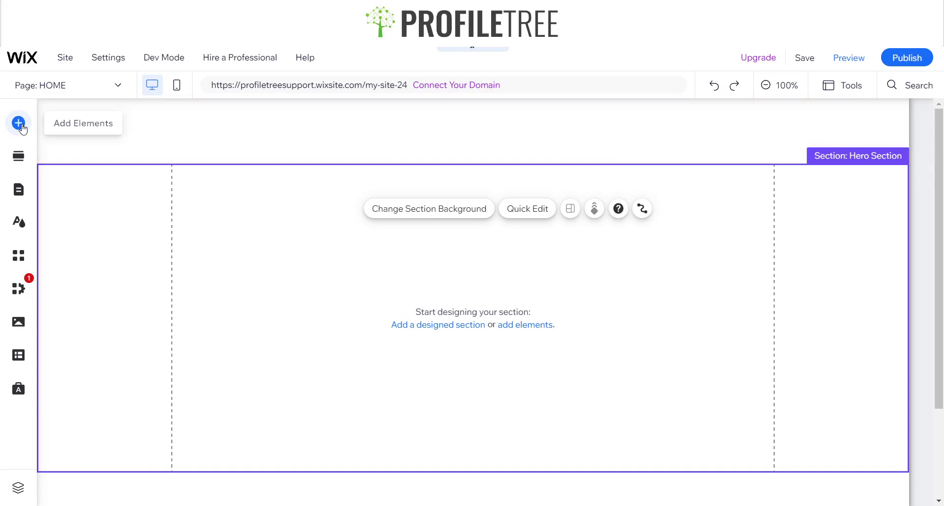
# Step: Add a blank light Classic strip to the Hero Section
pyautogui.click(19, 123)
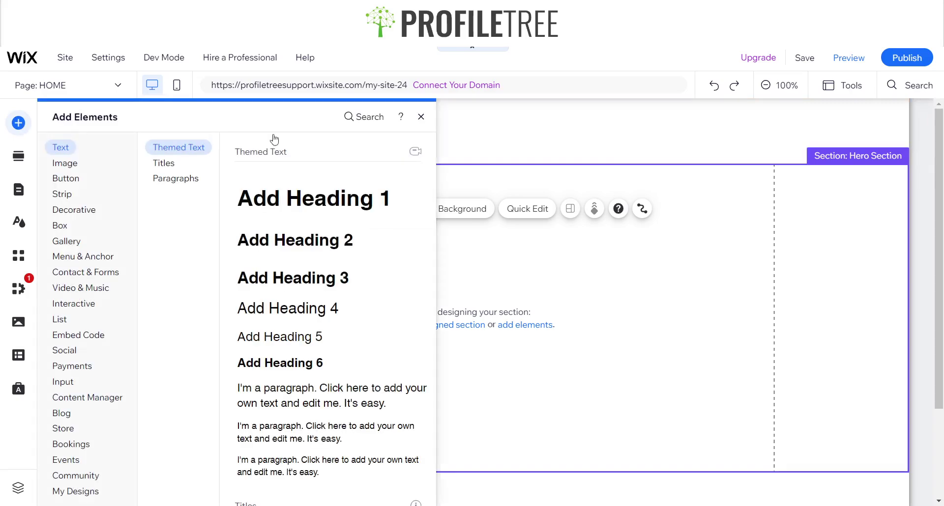
pyautogui.click(59, 202)
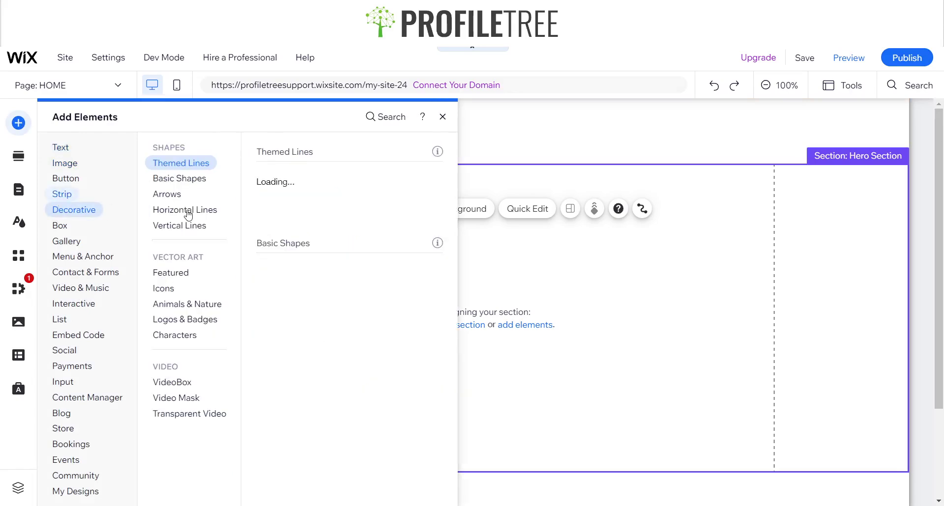
pyautogui.click(169, 211)
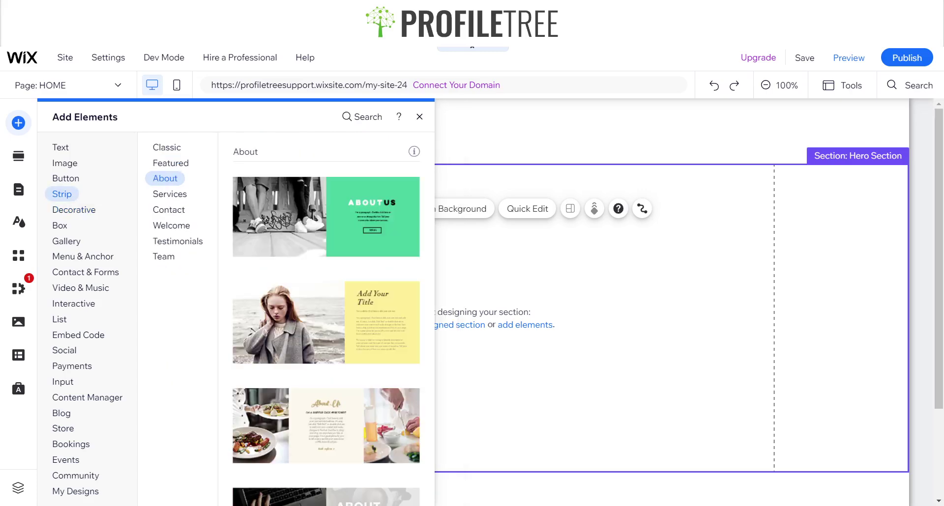
pyautogui.click(156, 148)
pyautogui.moveTo(314, 216); pyautogui.dragTo(563, 280)
pyautogui.click(568, 301)
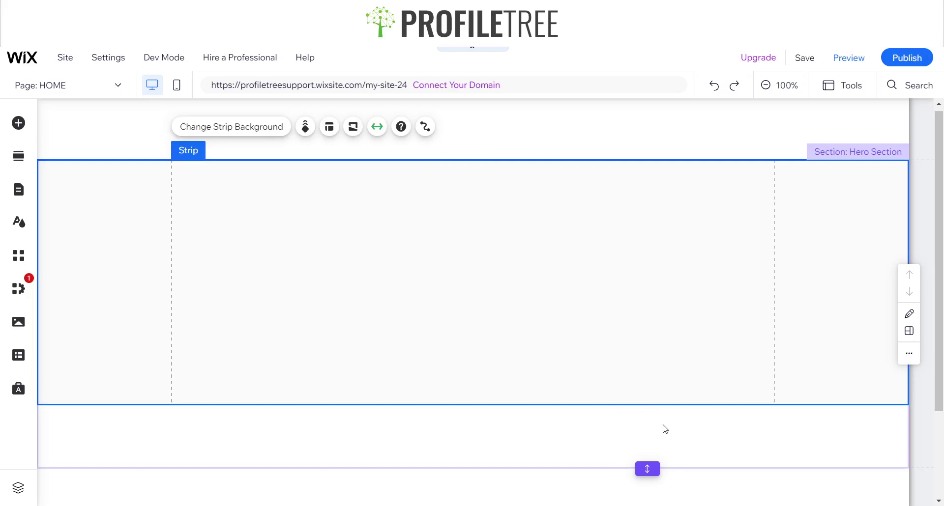
# Step: Enable the editing toolbar and set the Hero Section's height to 560 px
pyautogui.click(659, 437)
pyautogui.click(838, 82)
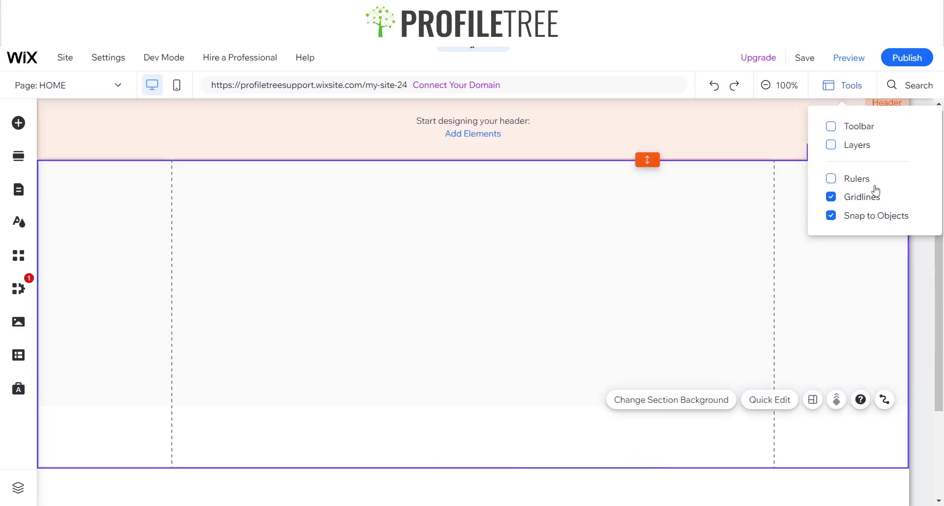
pyautogui.click(854, 128)
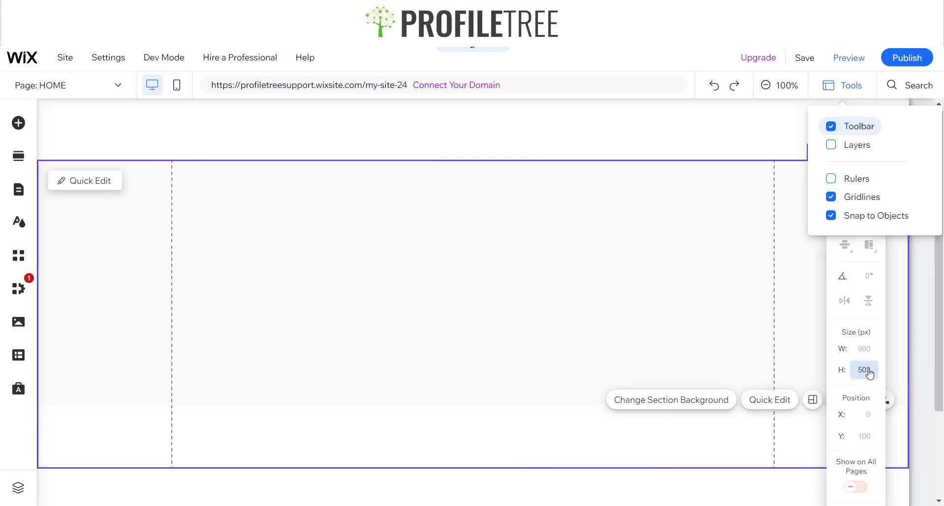
pyautogui.click(869, 370)
pyautogui.press('Return')
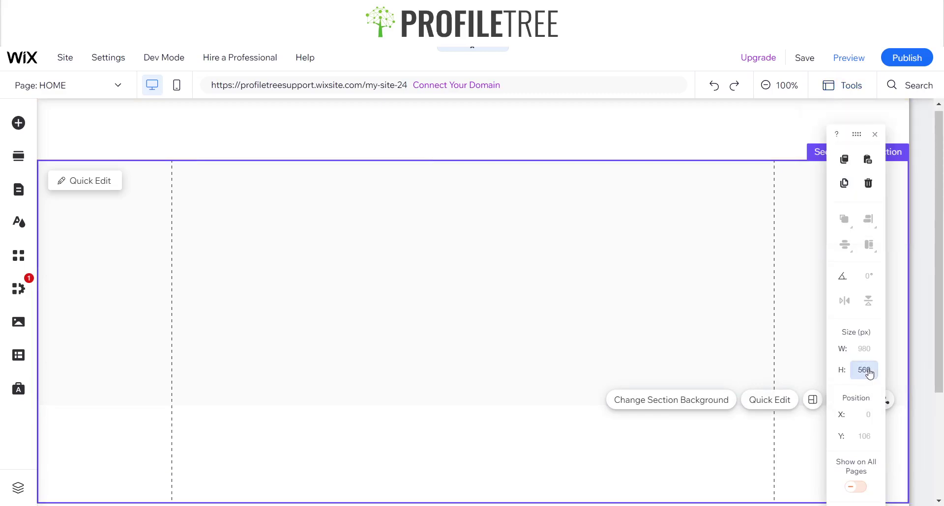
# Step: Set the strip's height to 560 px and close the editing toolbar
pyautogui.click(634, 318)
pyautogui.click(866, 372)
pyautogui.write('5')
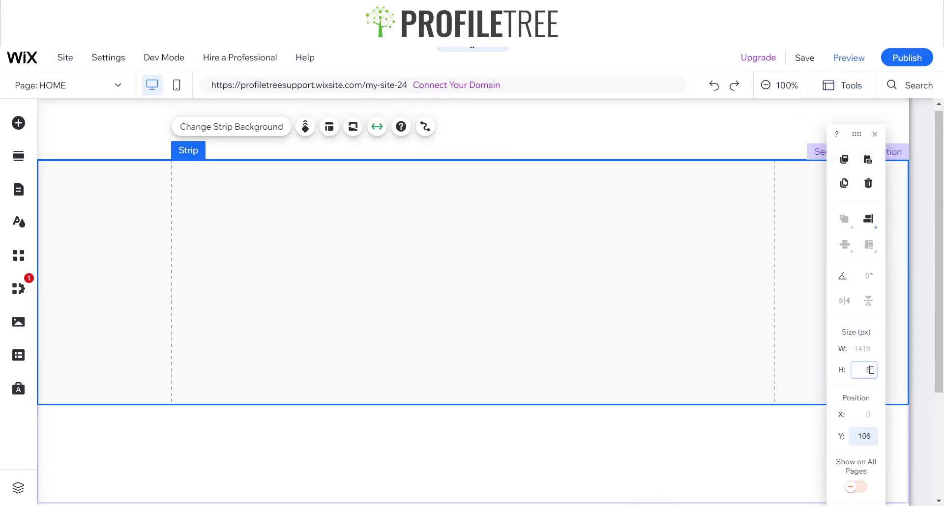
pyautogui.press('Return')
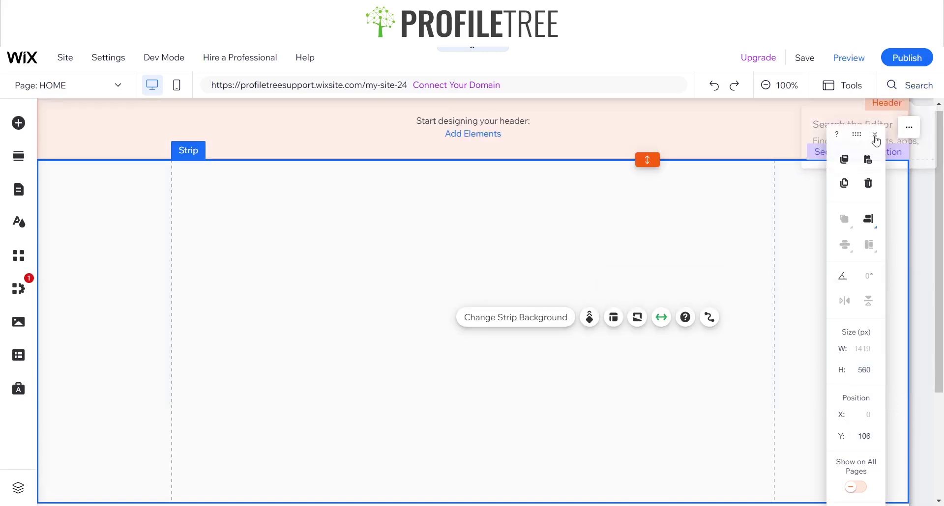
pyautogui.click(873, 140)
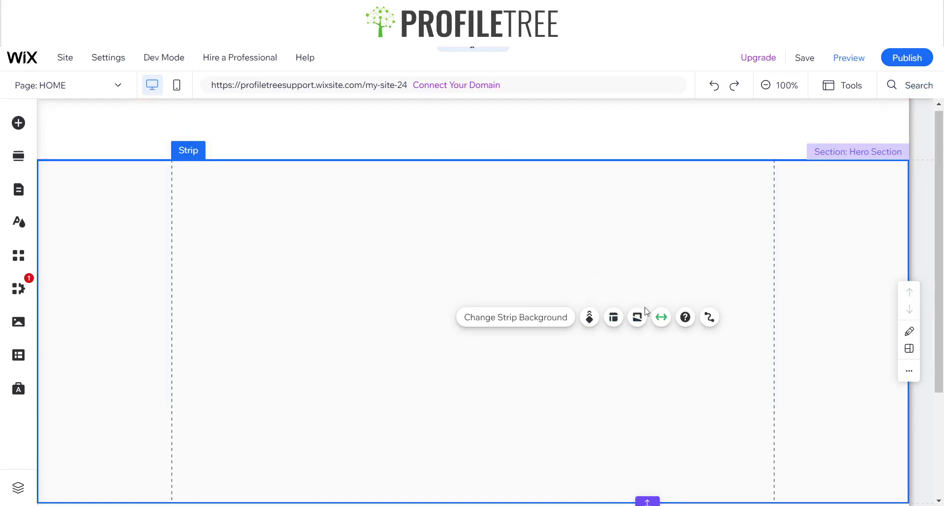
# Step: Split the strip into two columns and review the available column proportions
pyautogui.click(614, 318)
pyautogui.click(790, 220)
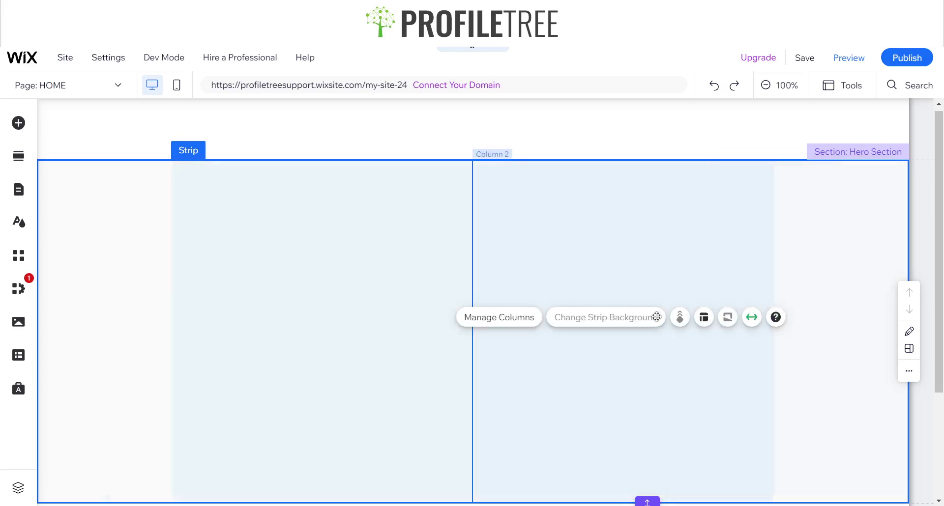
pyautogui.click(704, 317)
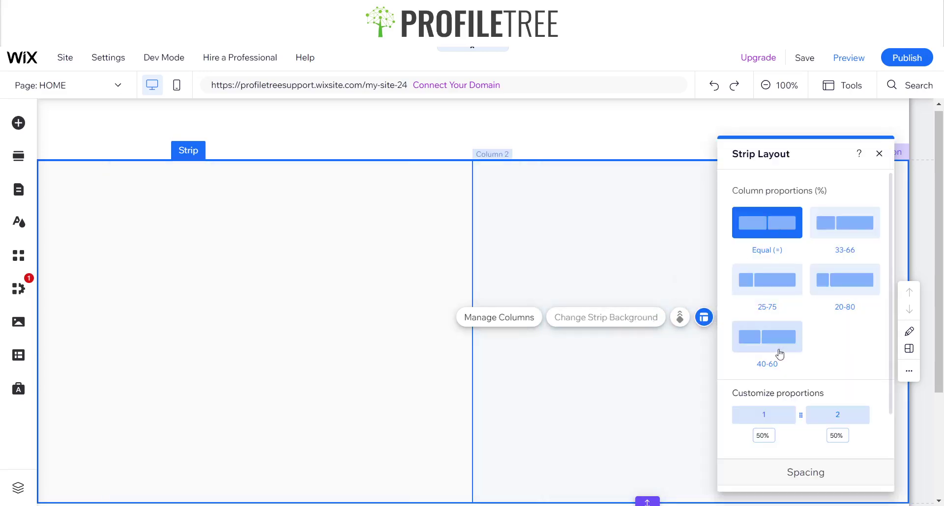
pyautogui.click(828, 183)
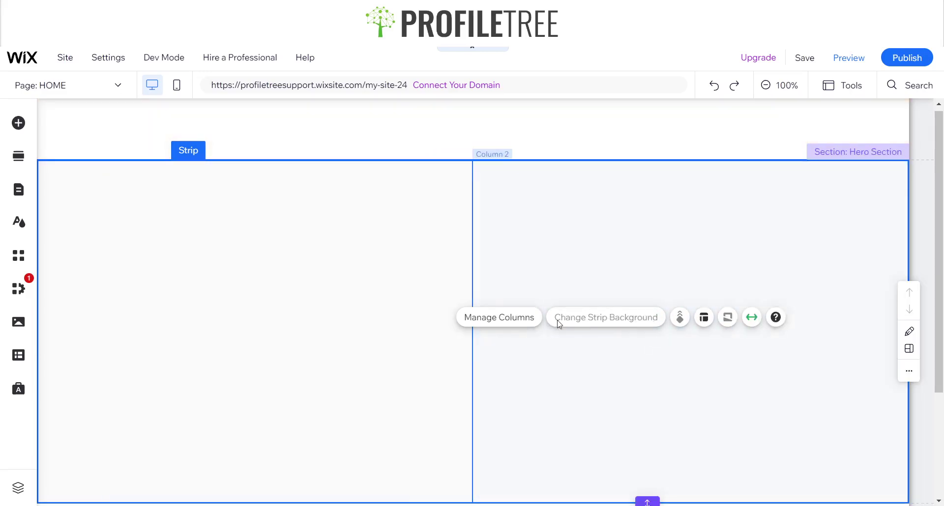
# Step: Add a third column to the strip
pyautogui.click(588, 254)
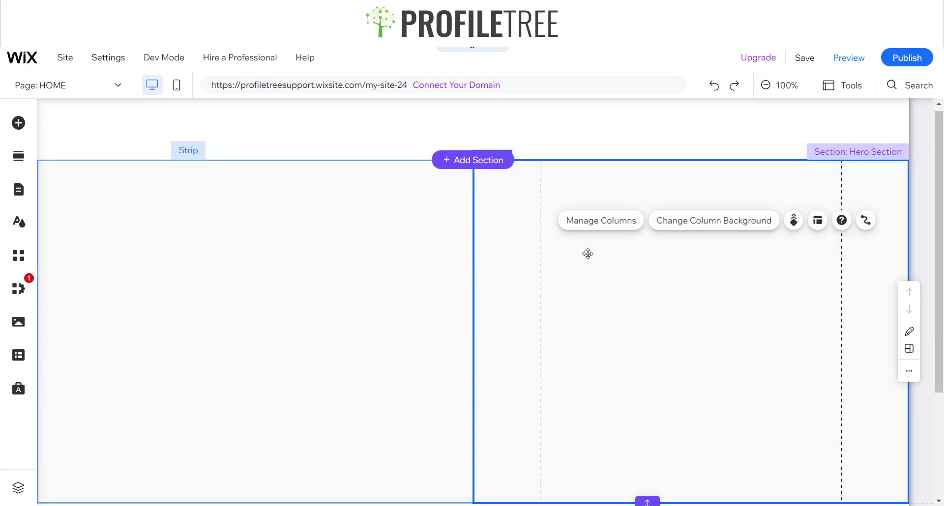
pyautogui.click(680, 219)
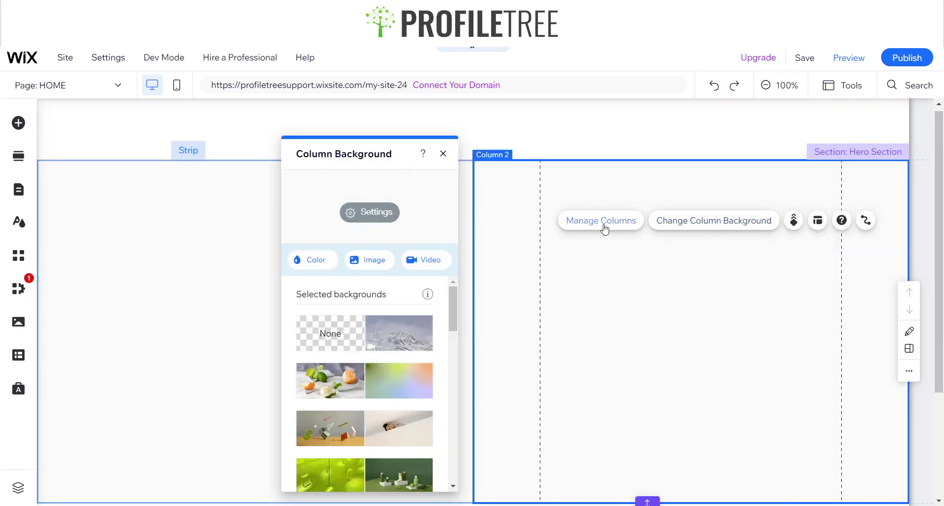
pyautogui.click(604, 222)
pyautogui.click(801, 222)
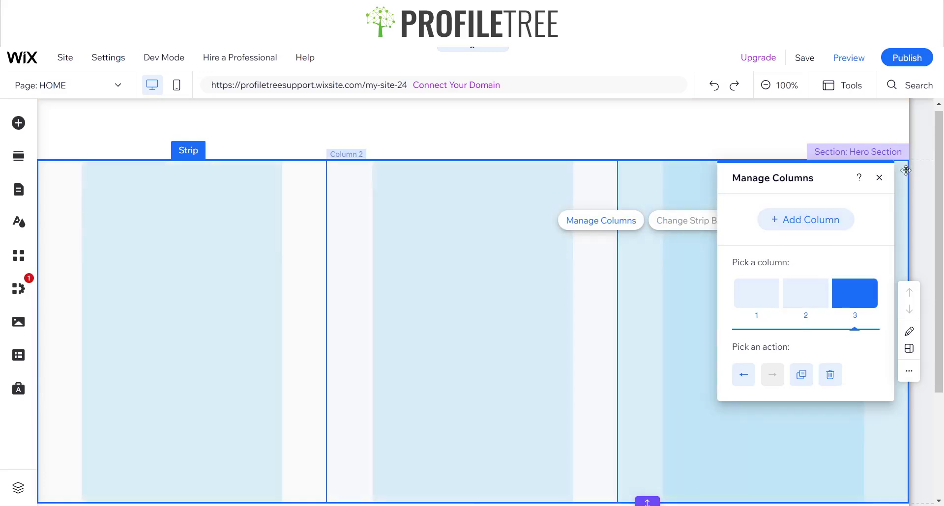
pyautogui.click(880, 177)
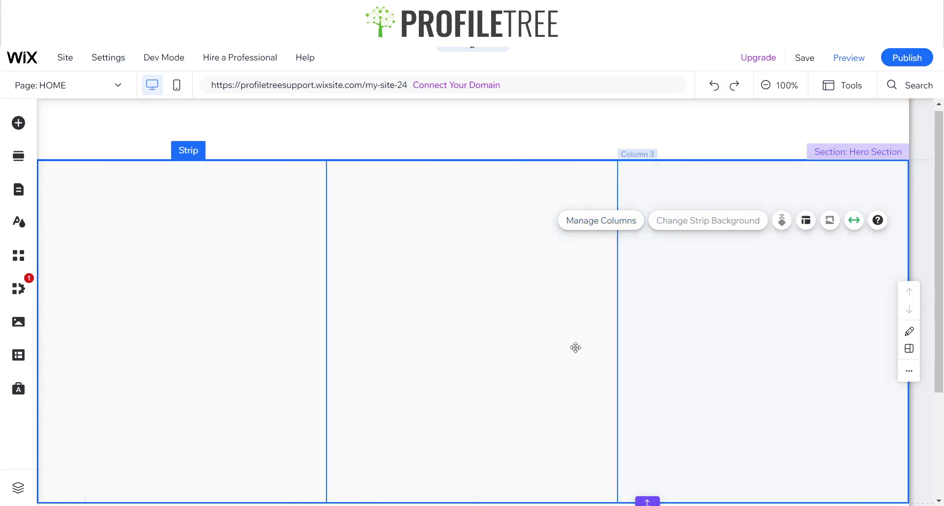
# Step: Apply the 20-20-60 column proportions to the strip and reverse the layout so the widest column comes first
pyautogui.click(808, 222)
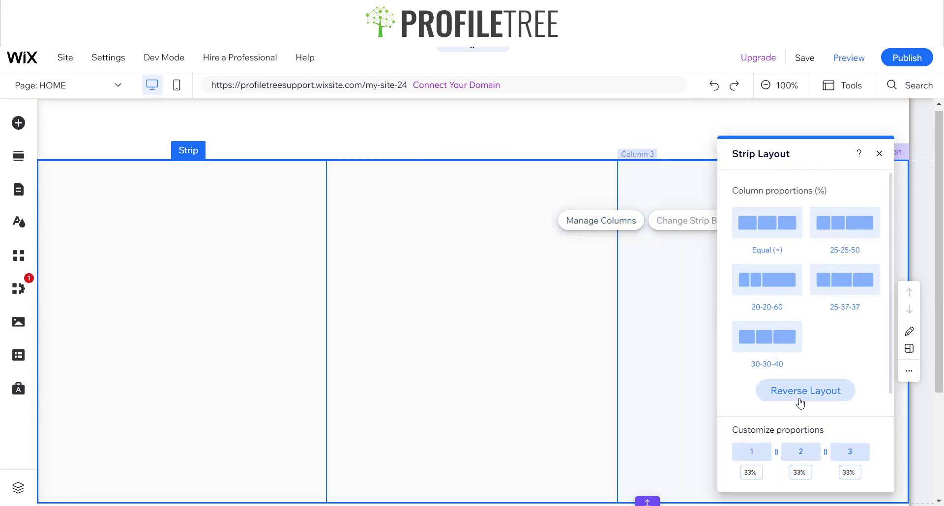
pyautogui.click(772, 281)
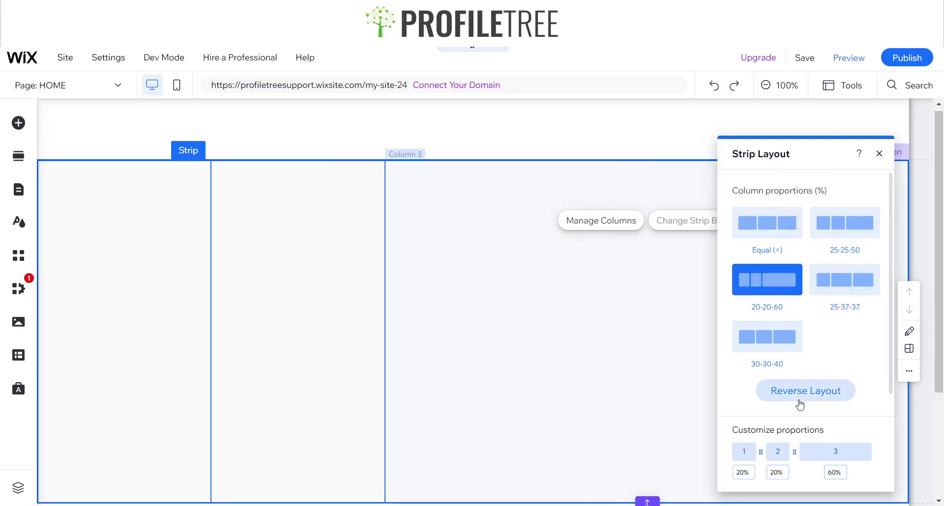
pyautogui.click(880, 154)
pyautogui.scroll(-2, 685, 358)
pyautogui.scroll(2, 695, 293)
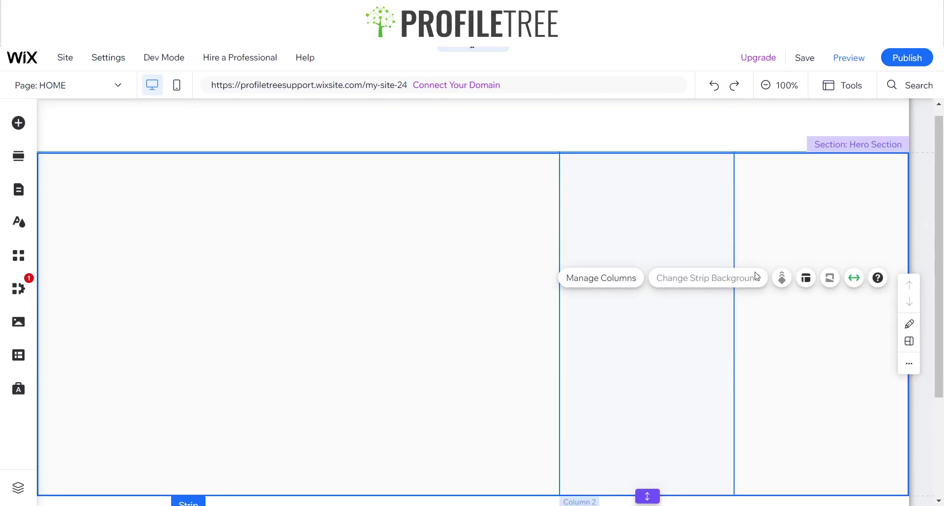
# Step: Customize the strip's proportions so the second column takes 30% and the third 10%
pyautogui.click(805, 214)
pyautogui.moveTo(843, 451); pyautogui.dragTo(855, 449)
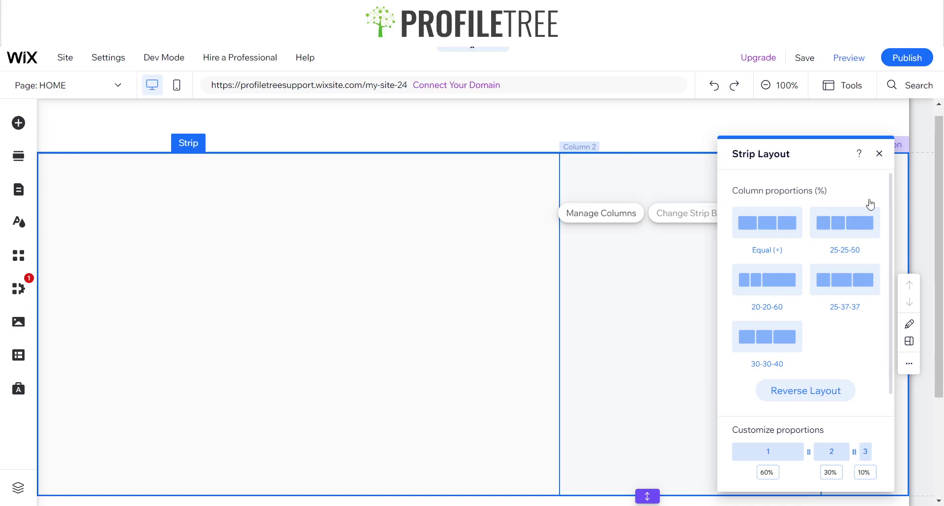
pyautogui.click(878, 154)
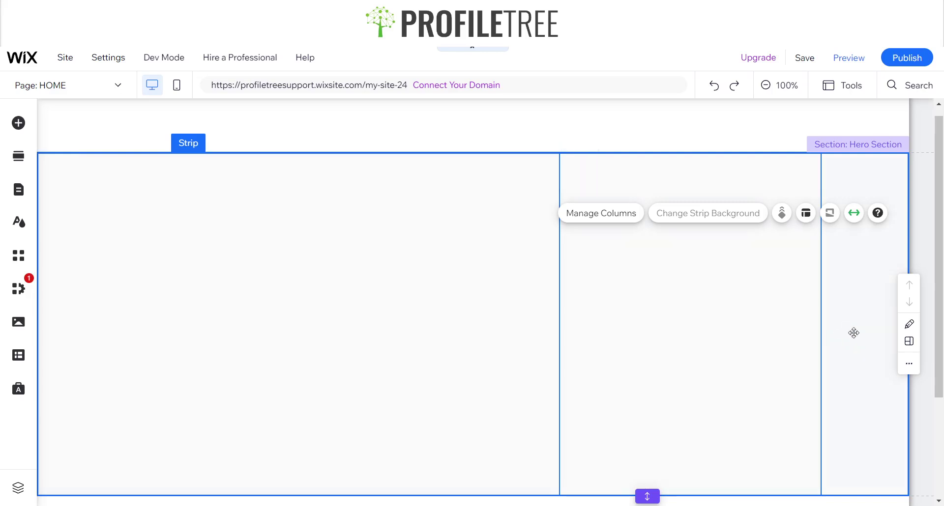
# Step: With the strip's first column selected, search the editor for "Boxed slider" and open the Box Slideshows elements
pyautogui.click(260, 314)
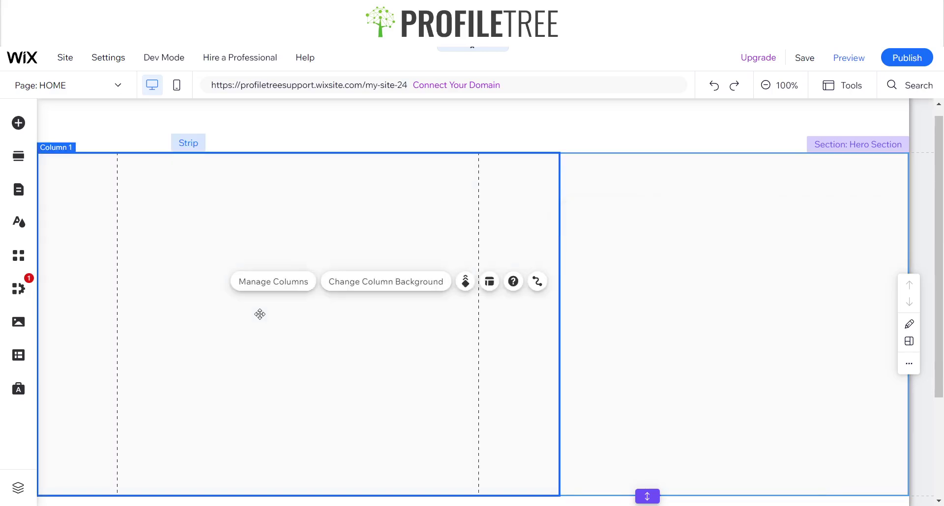
pyautogui.click(19, 123)
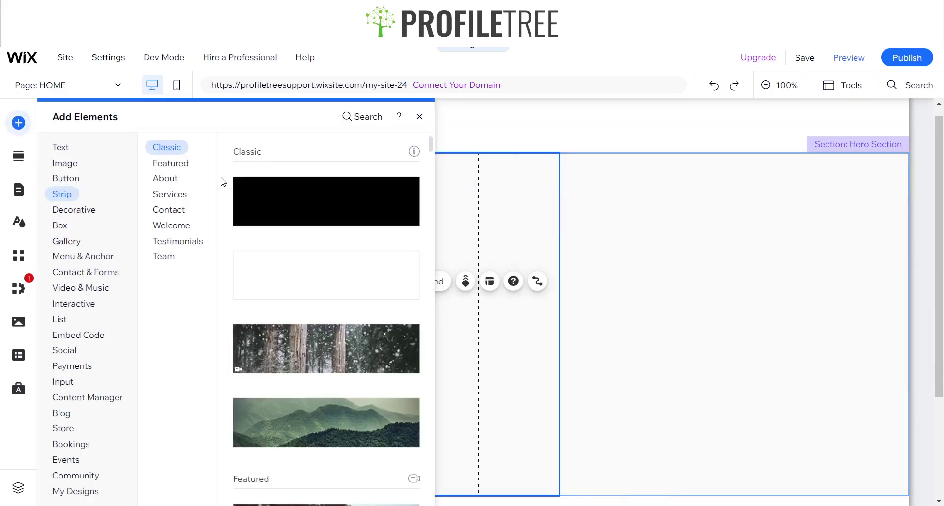
pyautogui.click(380, 117)
pyautogui.write('Boxed slider')
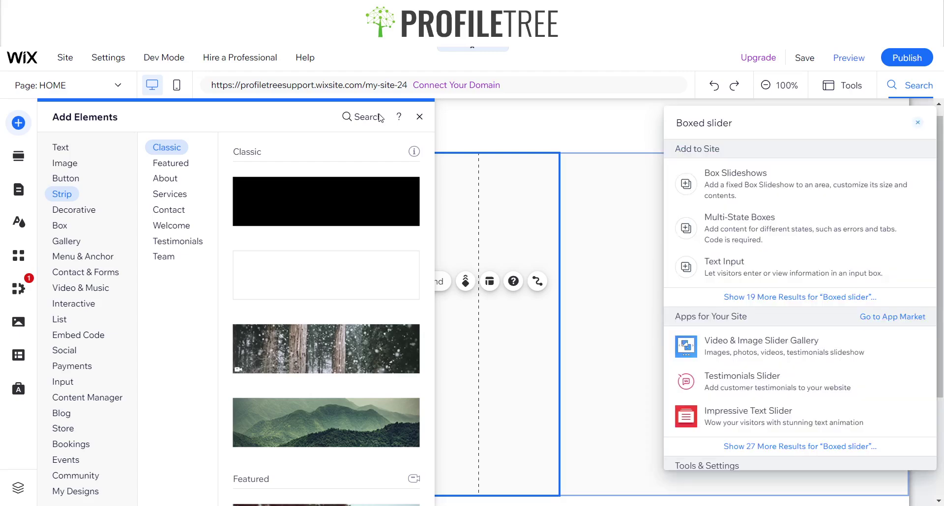
pyautogui.click(755, 201)
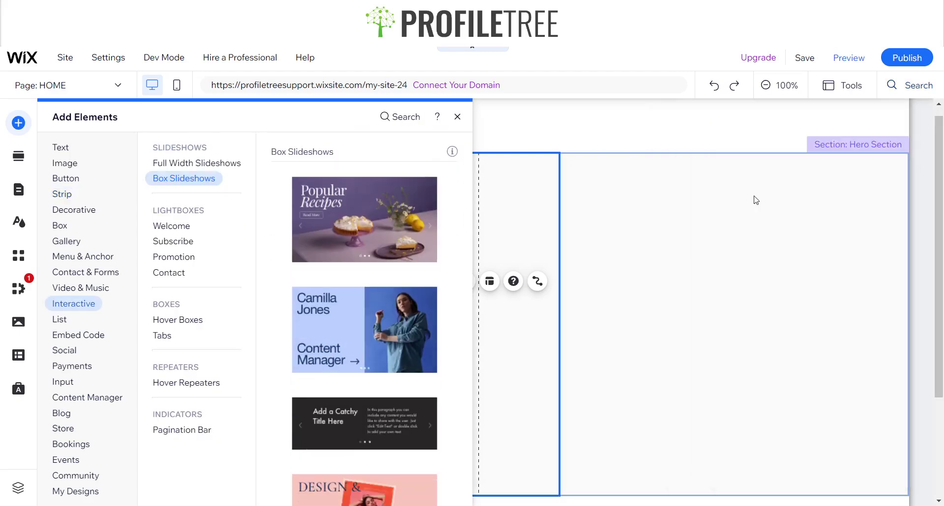
# Step: Add the "Popular Recipes" box slideshow, align its right edge with the first column's, preview the page and return to editing
pyautogui.click(359, 235)
pyautogui.moveTo(565, 262); pyautogui.dragTo(376, 254)
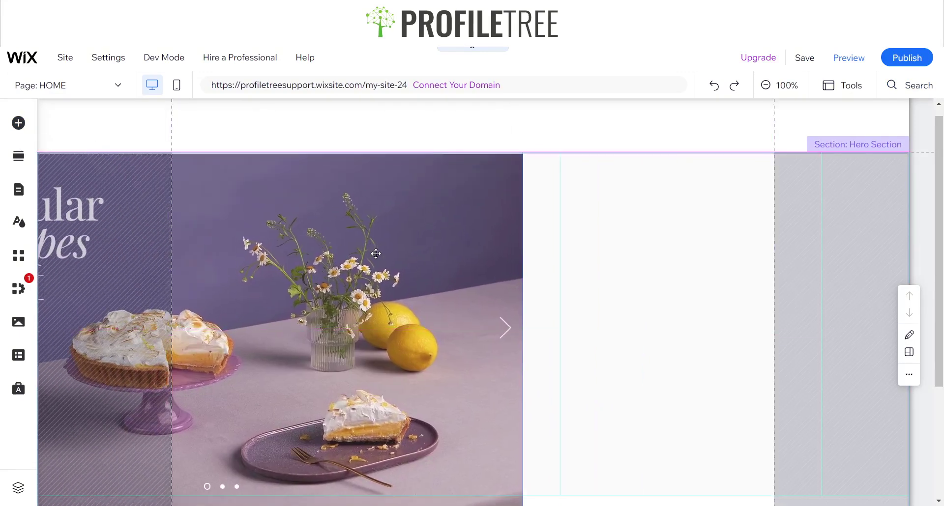
pyautogui.moveTo(499, 244); pyautogui.dragTo(509, 241)
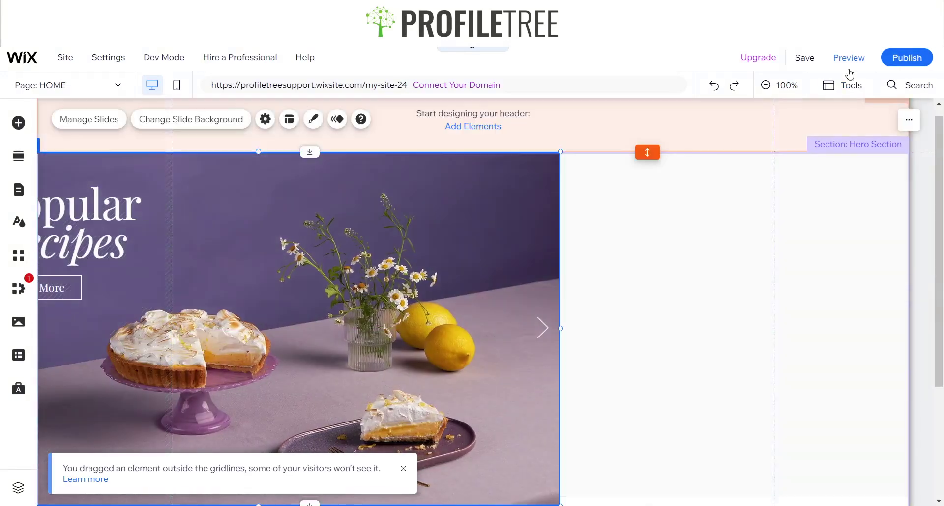
pyautogui.click(849, 58)
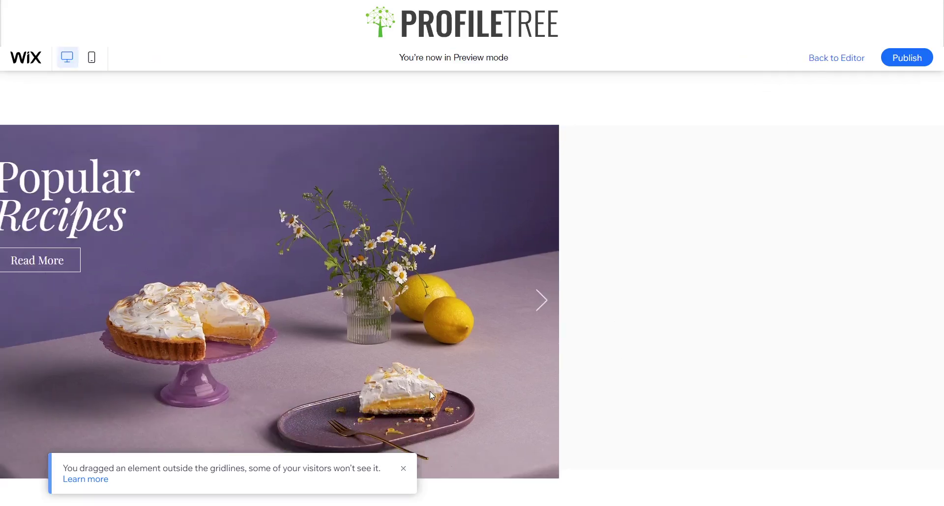
pyautogui.hotkey('ctrl', 'shift', 'p')
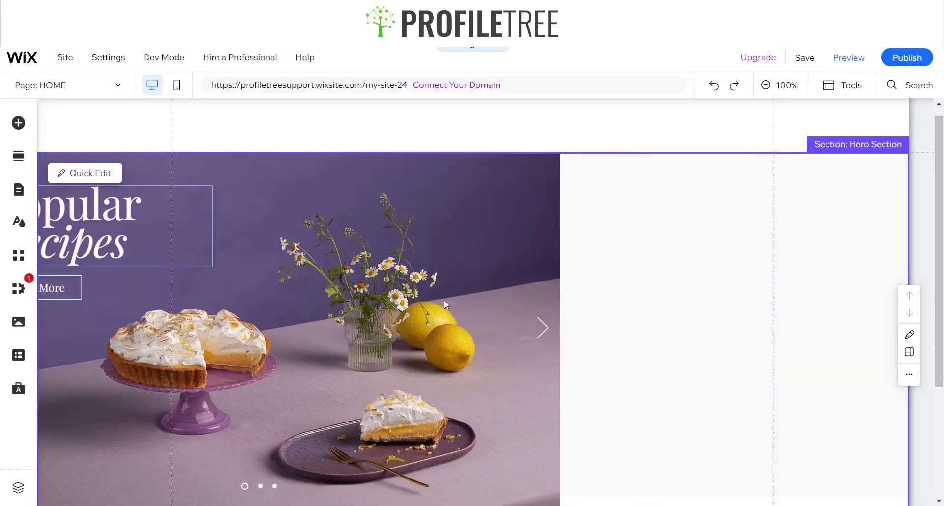
# Step: Narrow the box slideshow and move it so its right edge lines up with the first column's right edge
pyautogui.click(444, 304)
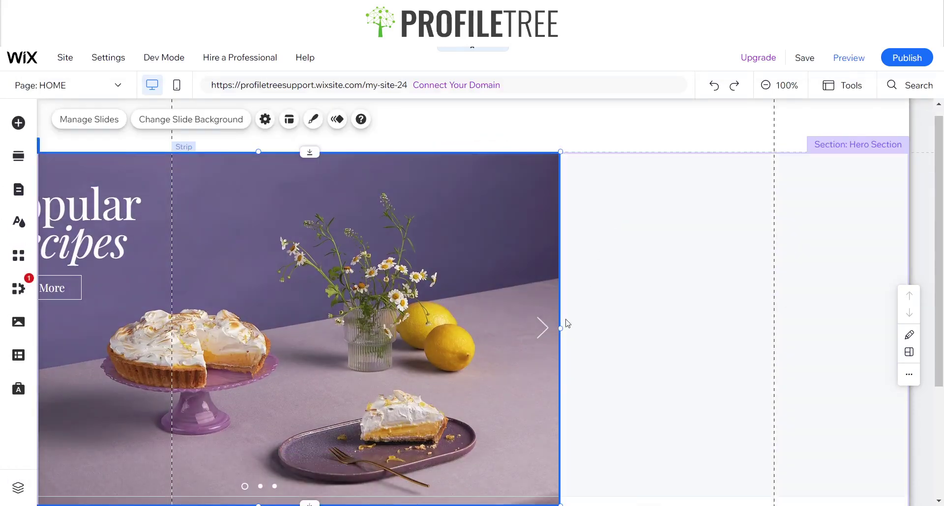
pyautogui.moveTo(560, 329); pyautogui.dragTo(488, 329)
pyautogui.moveTo(397, 320); pyautogui.dragTo(465, 322)
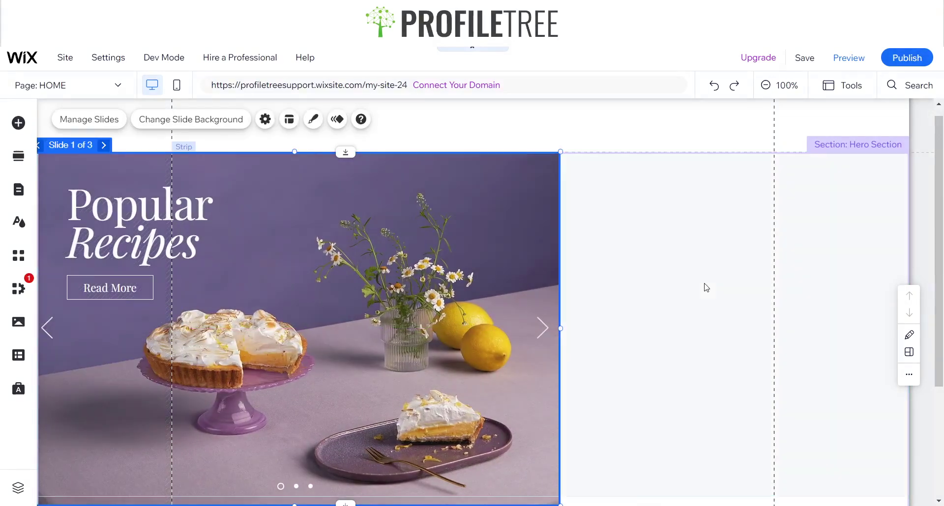
# Step: Set the background color of the strip's second column to black (#000000)
pyautogui.click(704, 283)
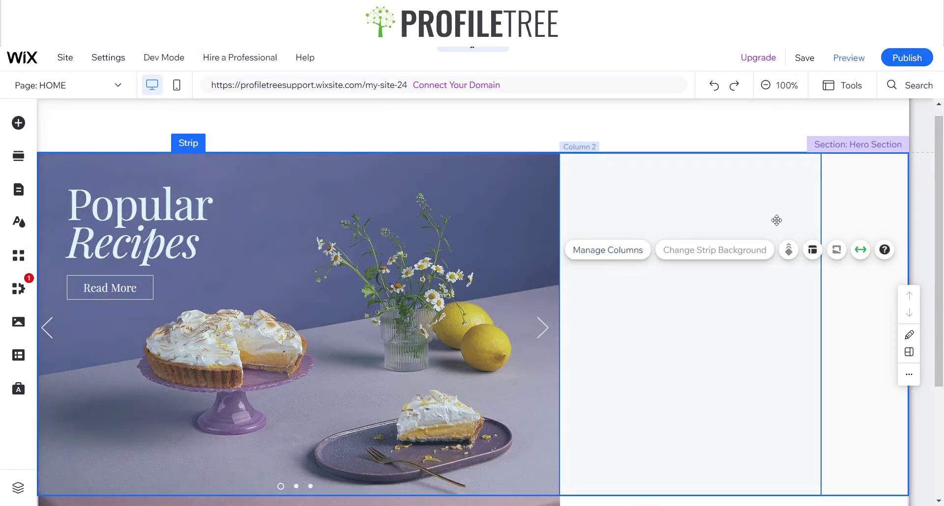
pyautogui.click(608, 250)
pyautogui.click(879, 172)
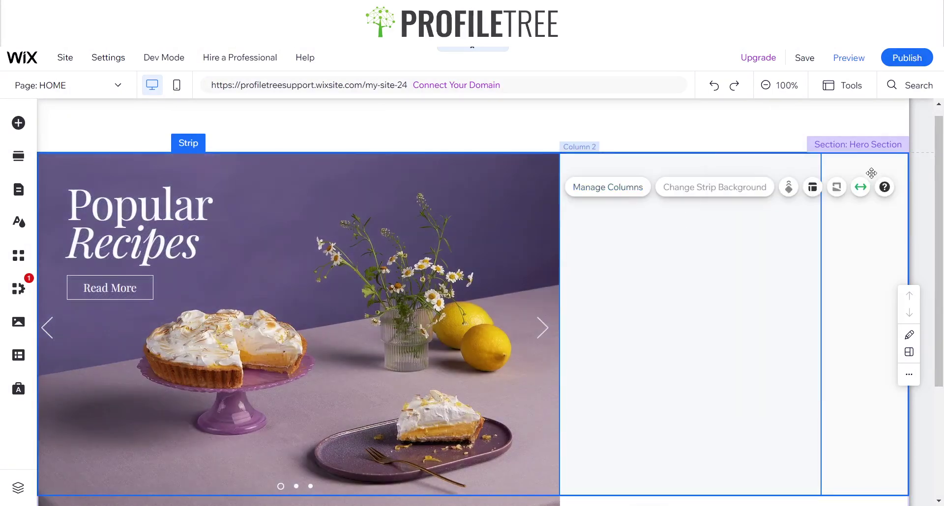
pyautogui.click(725, 276)
pyautogui.click(733, 245)
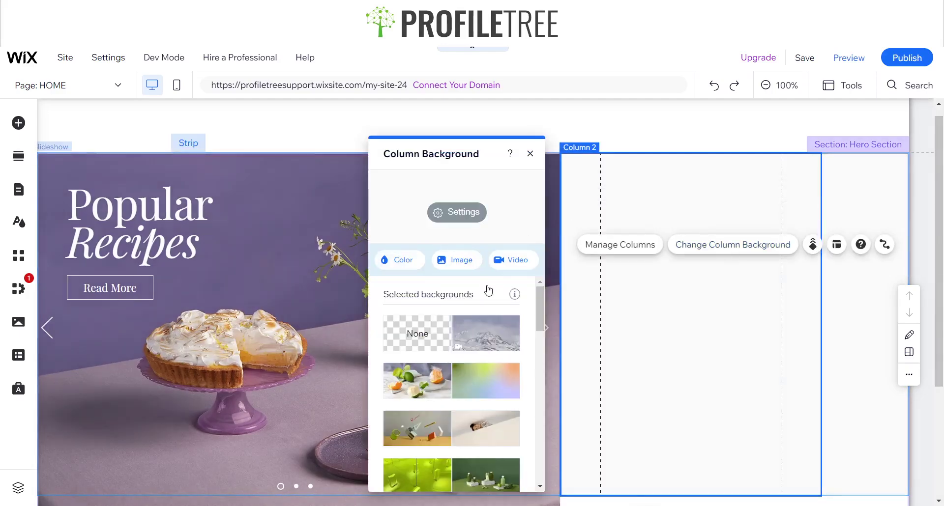
pyautogui.click(526, 325)
pyautogui.click(525, 338)
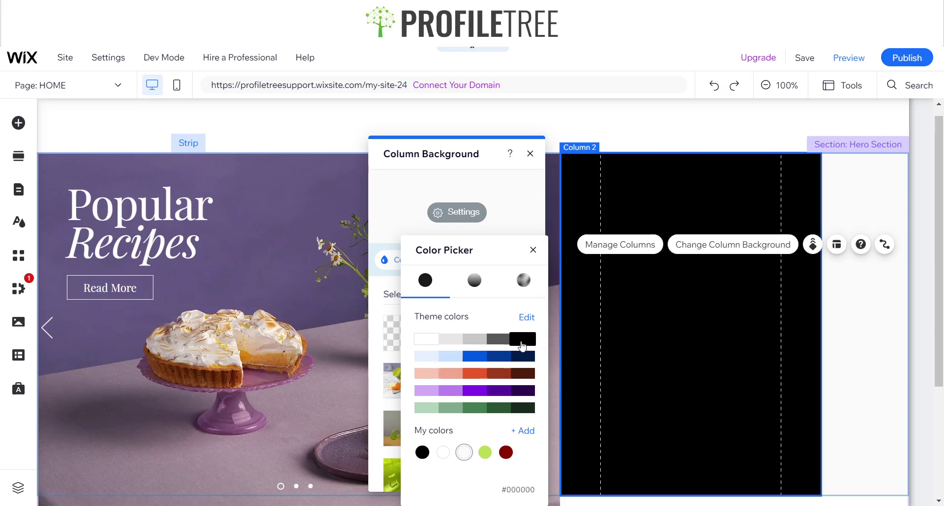
pyautogui.click(868, 384)
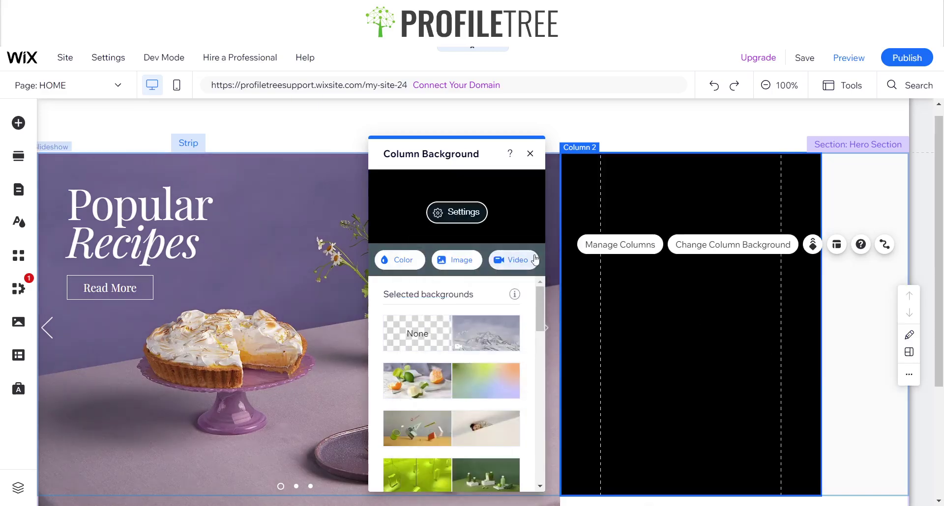
pyautogui.click(412, 266)
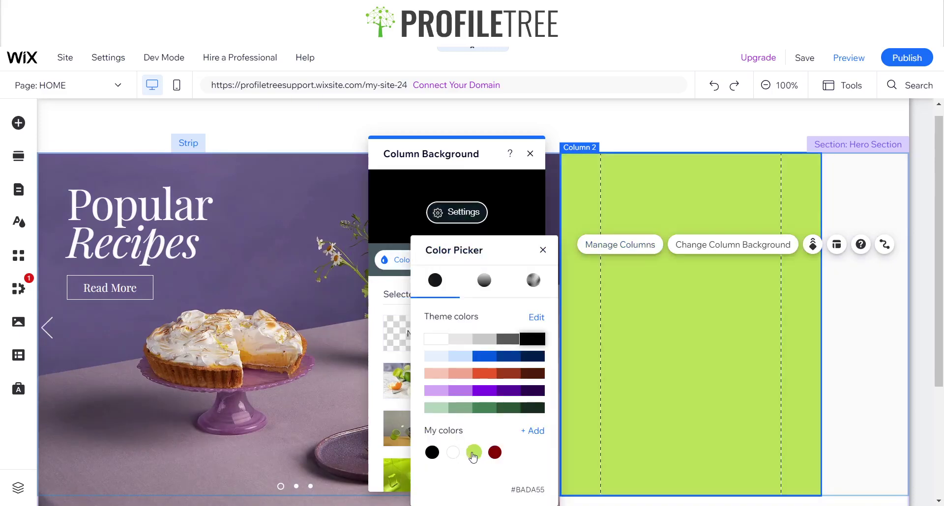
pyautogui.click(868, 381)
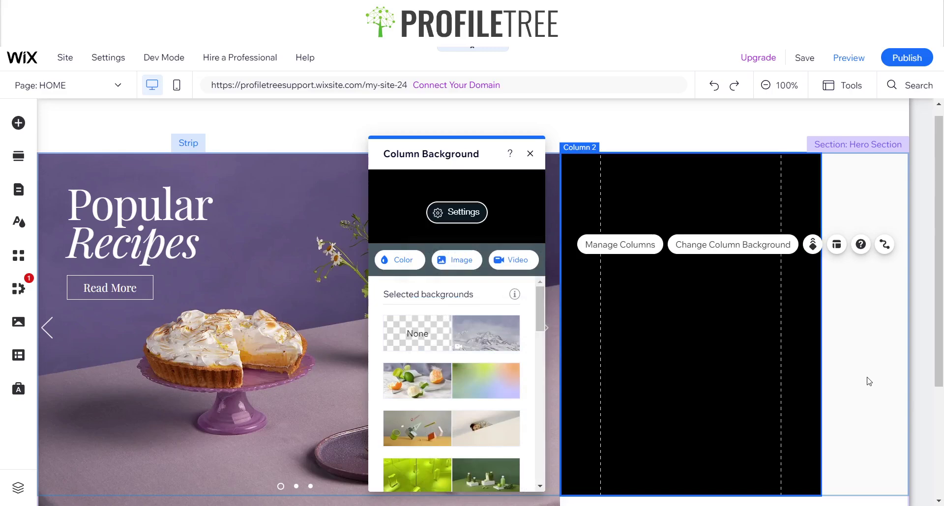
# Step: Set the background color of the strip's third column to the saved lime green (#BADA55) and close the background settings
pyautogui.click(868, 381)
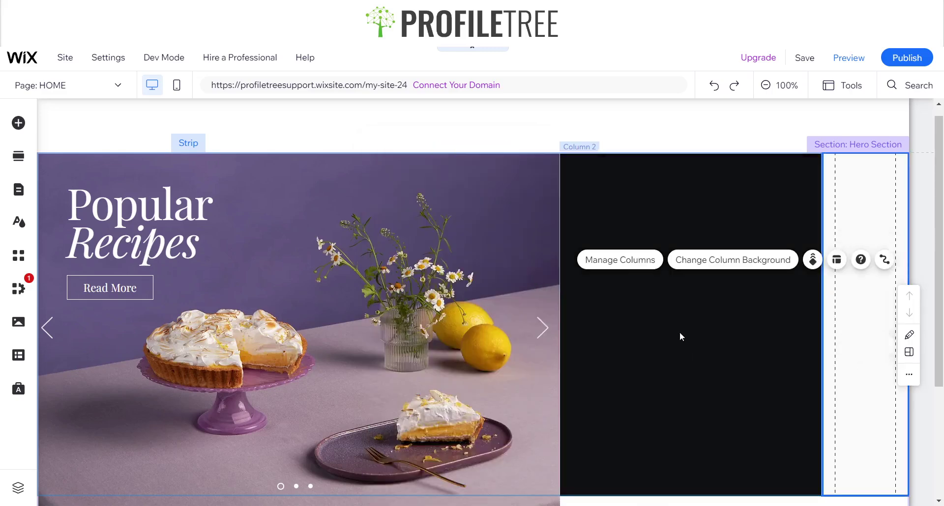
pyautogui.click(709, 261)
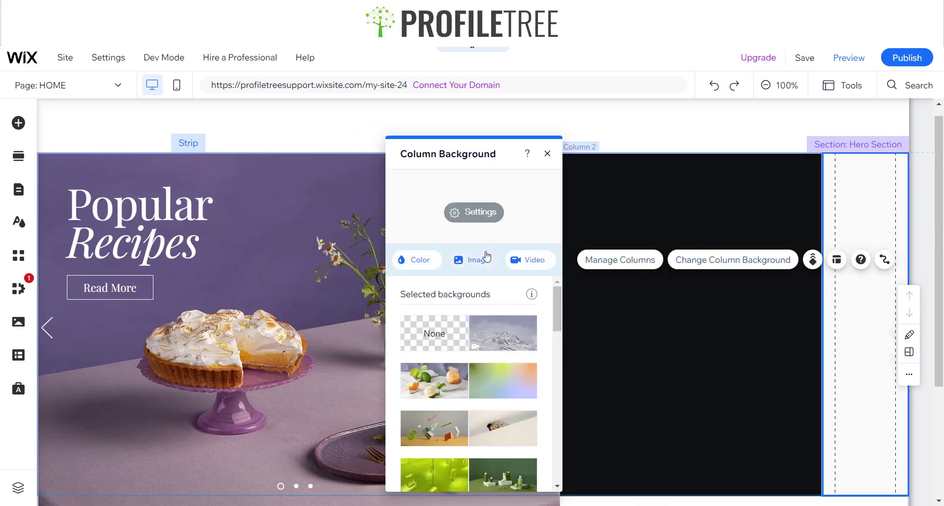
pyautogui.click(495, 453)
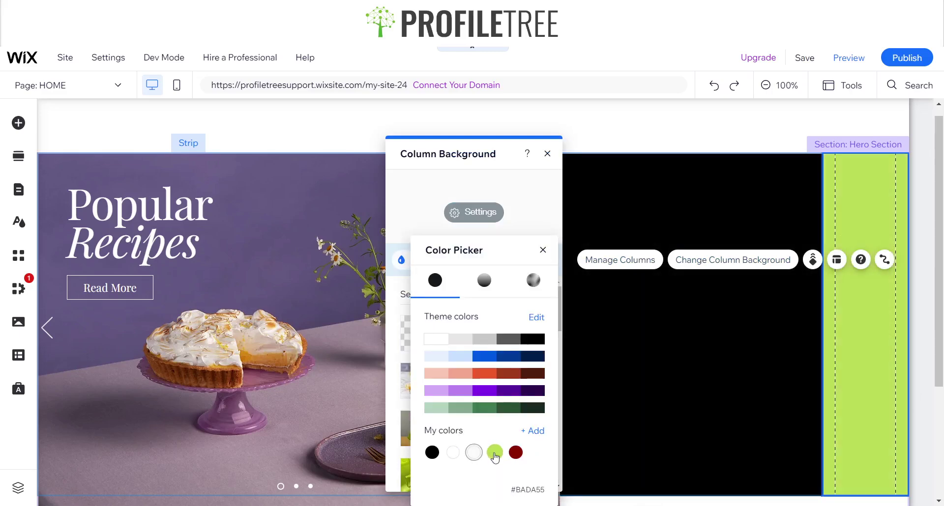
pyautogui.click(542, 250)
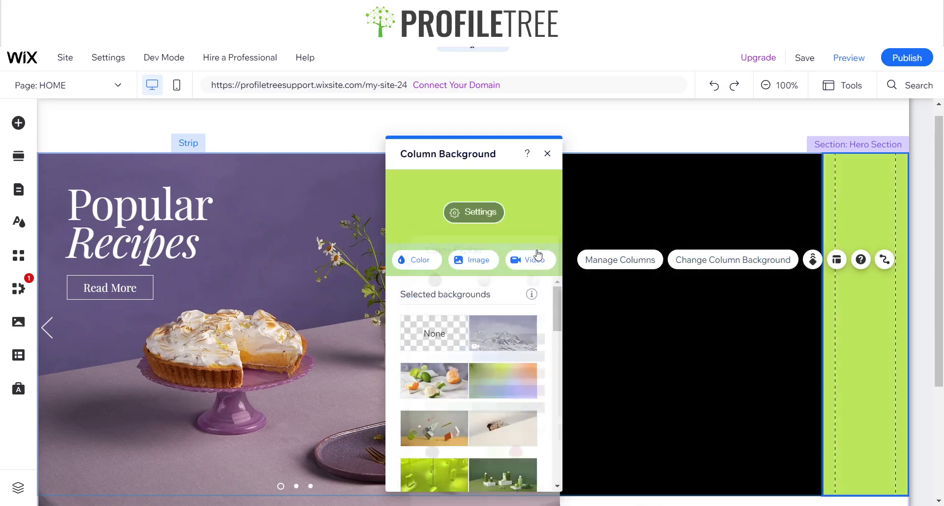
pyautogui.click(547, 156)
# Step: Preview the page with its colored columns and return to the editor
pyautogui.click(180, 253)
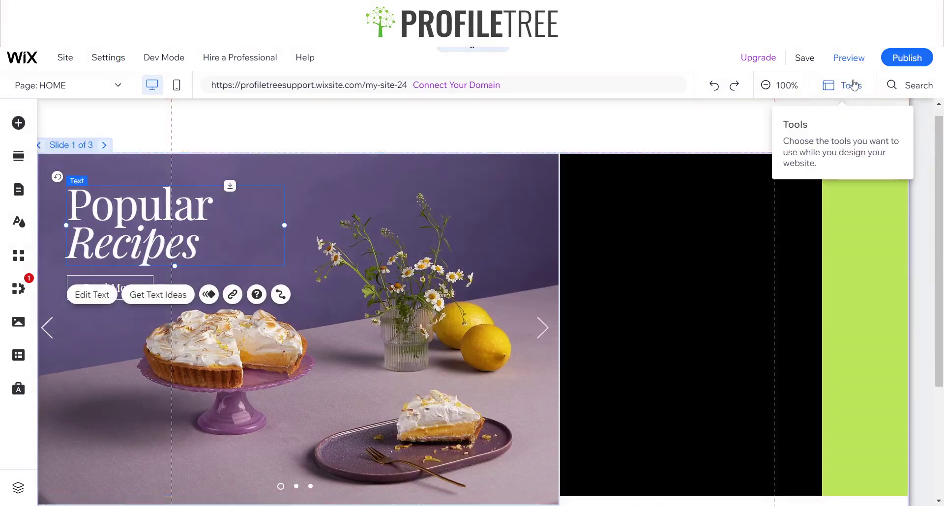
pyautogui.click(854, 61)
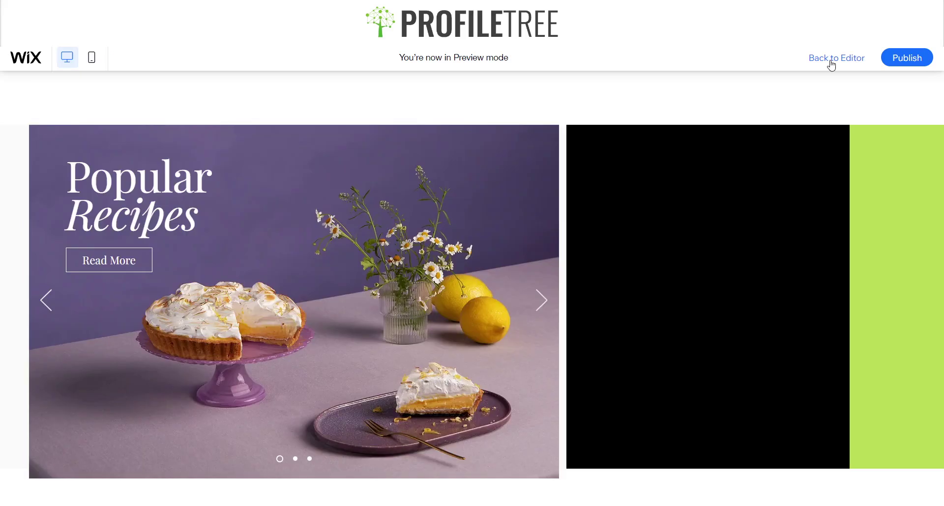
pyautogui.click(831, 59)
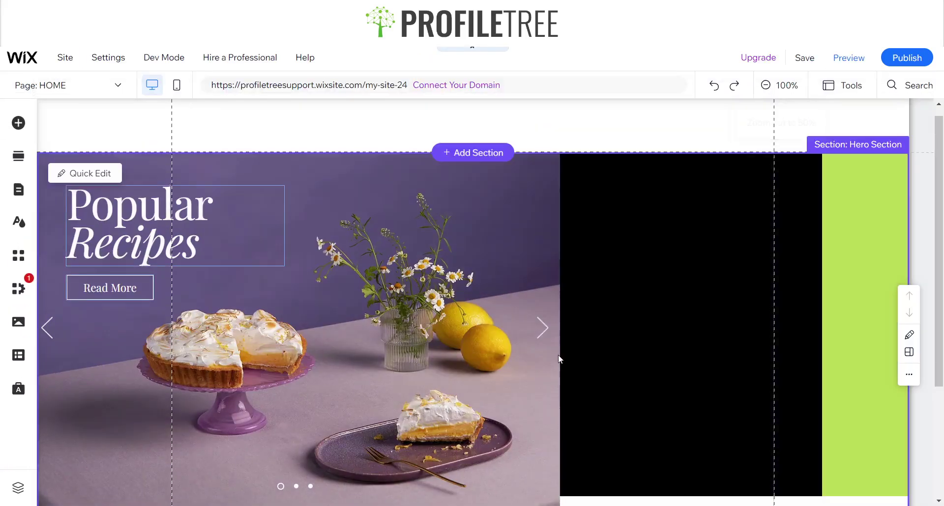
# Step: Widen and shift the slideshow so it slightly overlaps the black column, checking the result in preview
pyautogui.click(551, 340)
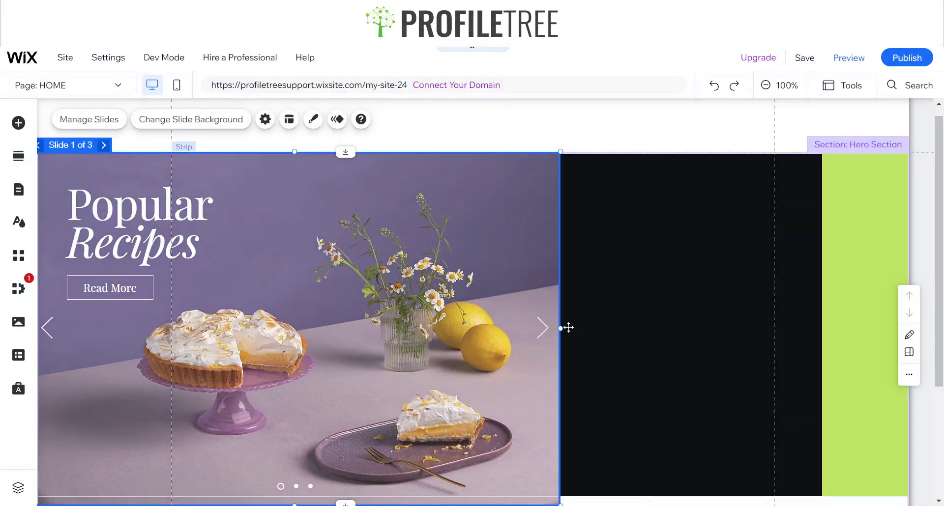
pyautogui.moveTo(561, 327); pyautogui.dragTo(578, 327)
pyautogui.moveTo(514, 282); pyautogui.dragTo(503, 283)
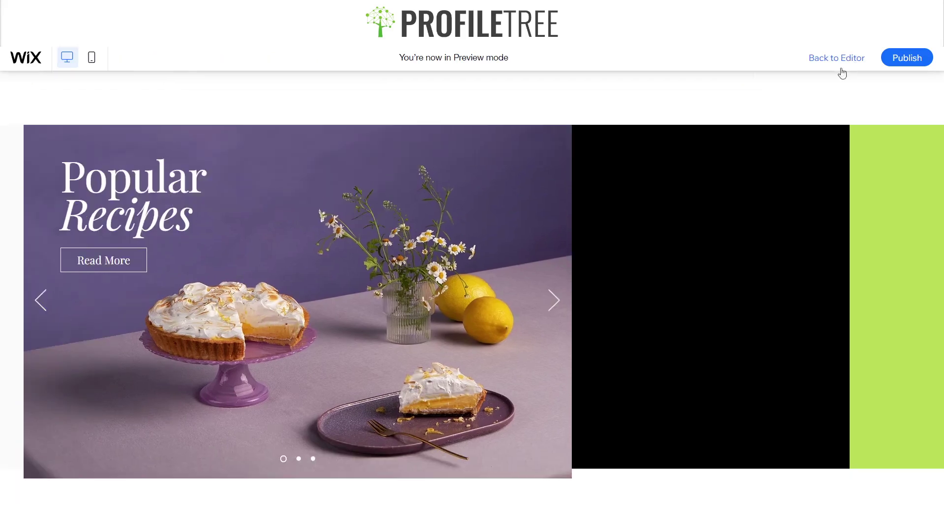
pyautogui.click(841, 68)
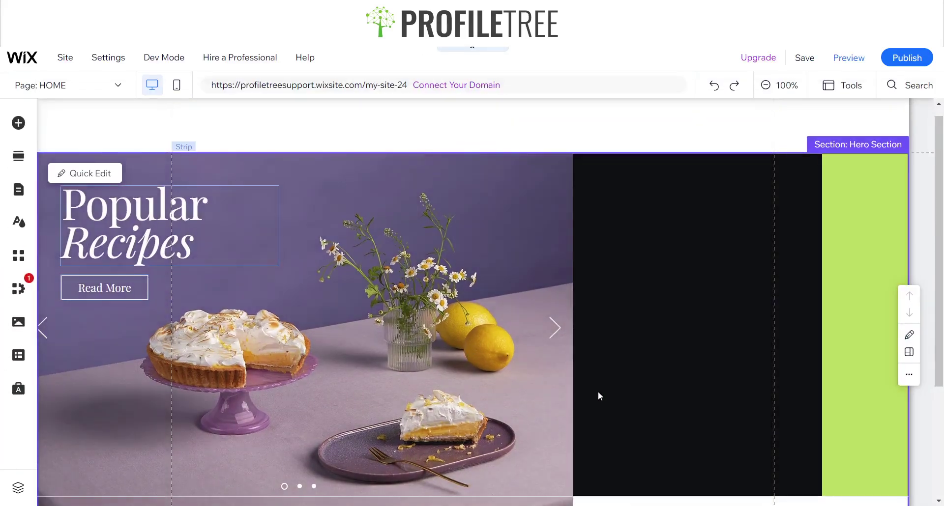
# Step: Shorten the slideshow to the strip's height, and widen and shift it left with its right edge just over the black column
pyautogui.scroll(-2, 598, 392)
pyautogui.click(336, 401)
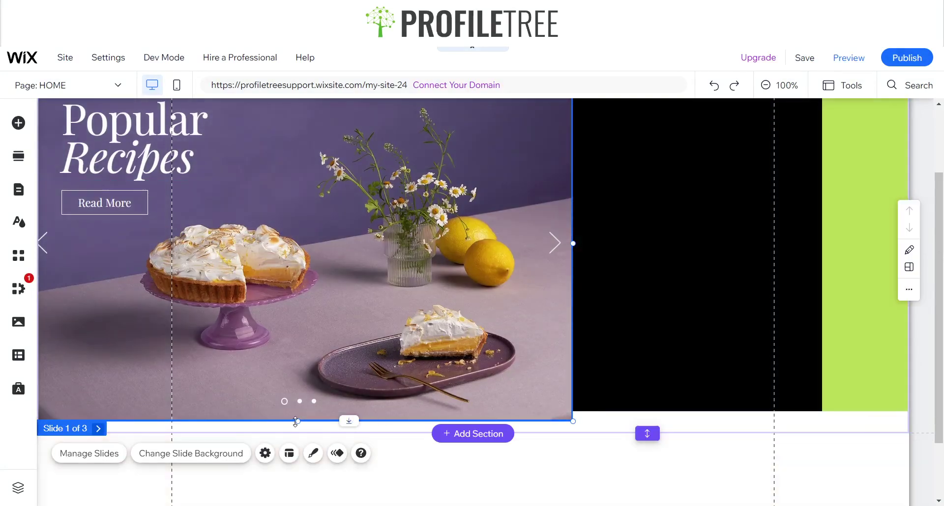
pyautogui.moveTo(296, 421); pyautogui.dragTo(295, 412)
pyautogui.moveTo(571, 237); pyautogui.dragTo(590, 238)
pyautogui.moveTo(531, 258); pyautogui.dragTo(510, 260)
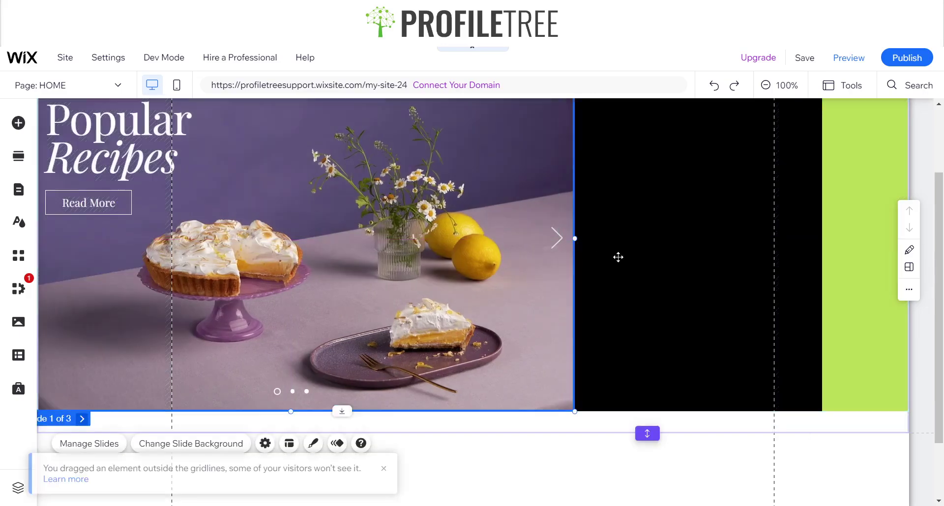
# Step: Set the background of the slideshow's first slide to white (#FFFFFF)
pyautogui.scroll(2, 632, 259)
pyautogui.scroll(-1, 632, 259)
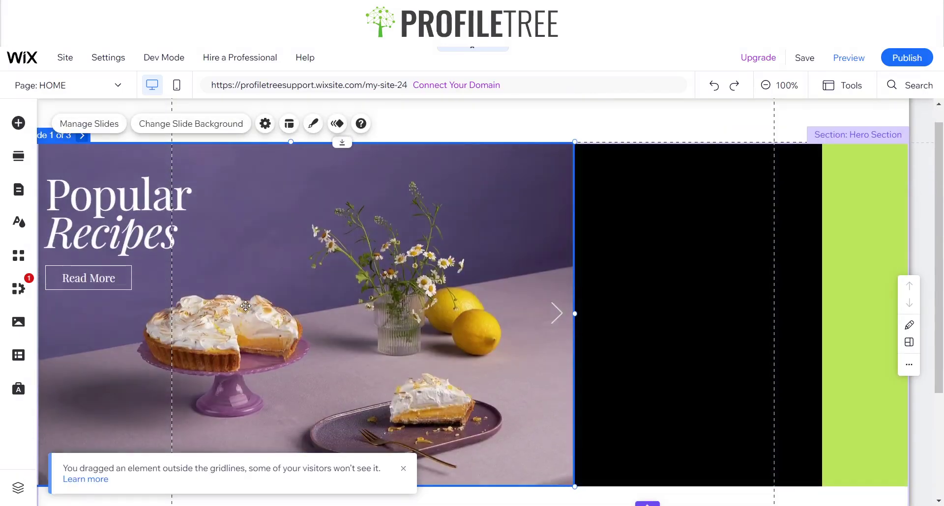
pyautogui.click(111, 125)
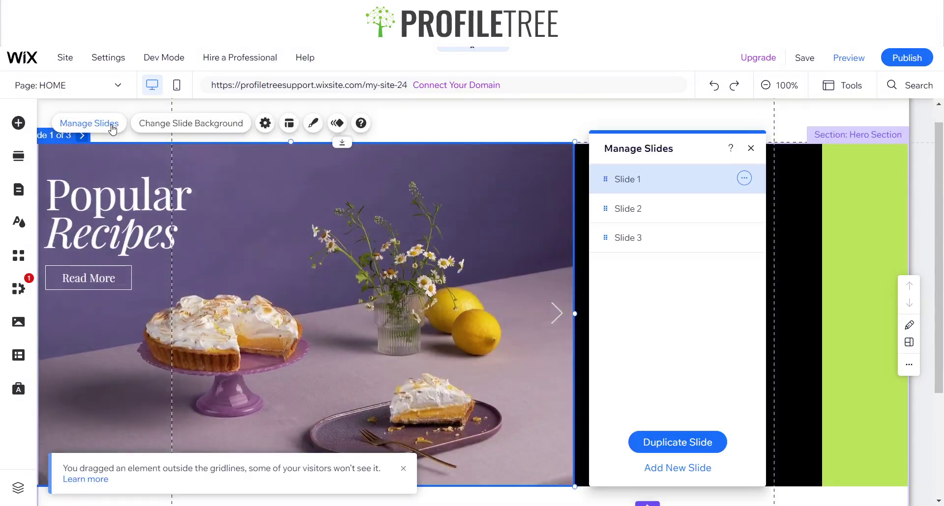
pyautogui.click(750, 148)
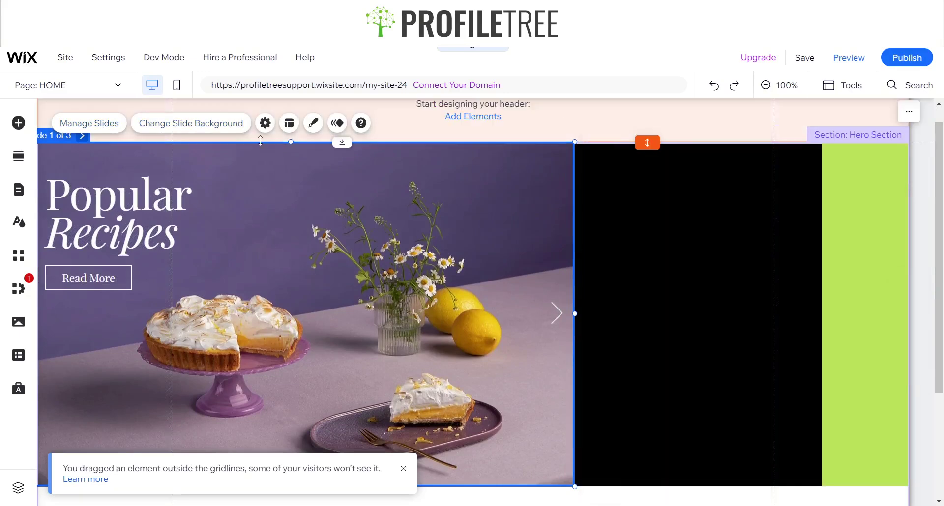
pyautogui.click(218, 122)
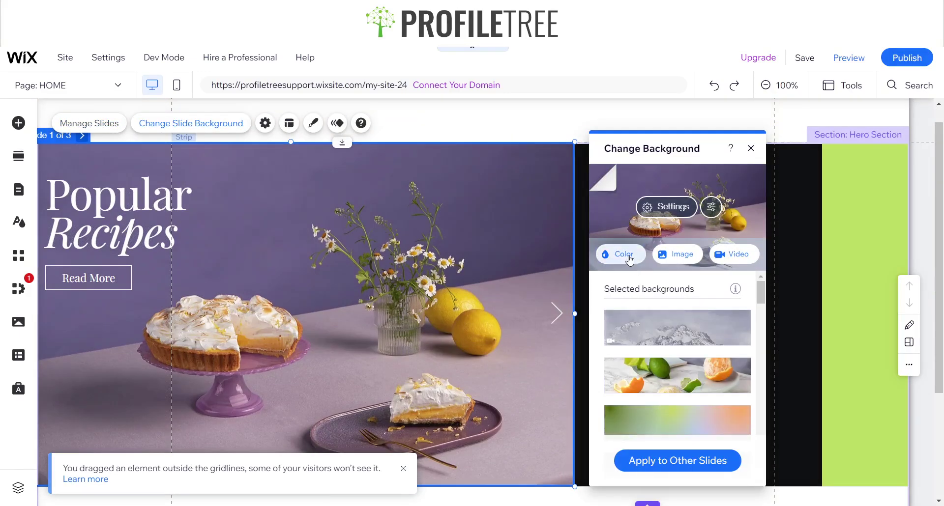
pyautogui.click(629, 258)
pyautogui.click(653, 339)
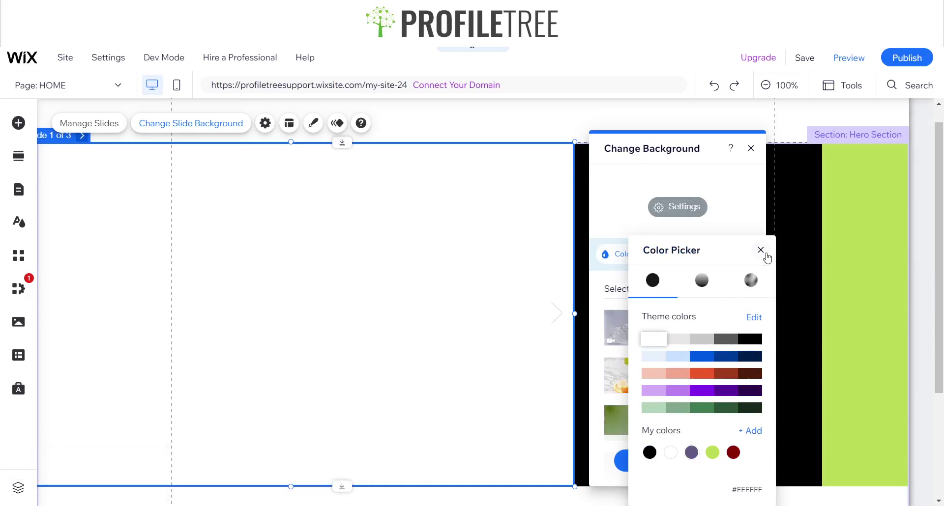
pyautogui.click(762, 252)
# Step: Open the list of slides, look at slides 2 and 3, and return to slide 1
pyautogui.click(88, 124)
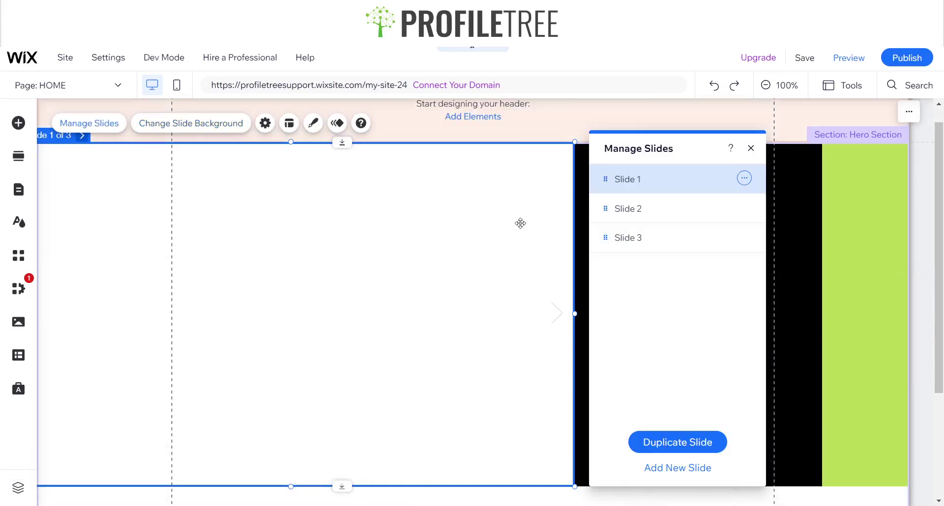
pyautogui.click(744, 208)
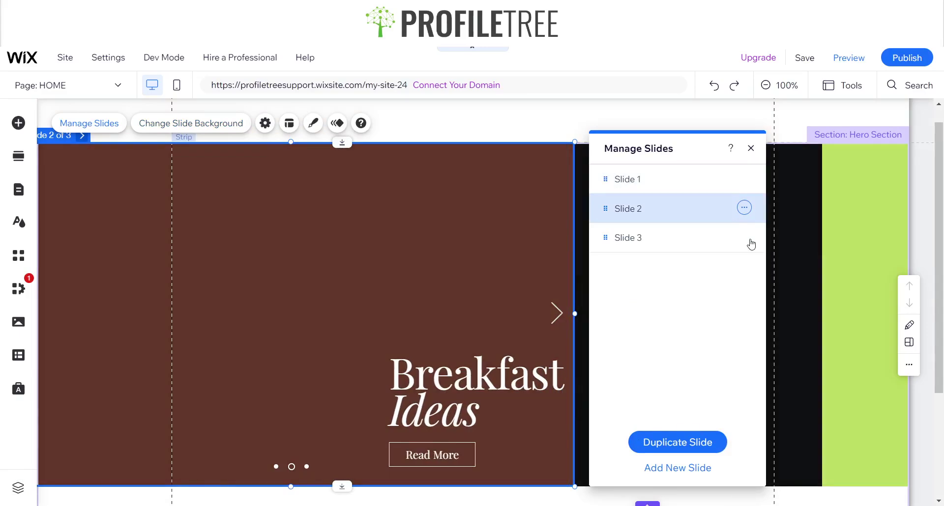
pyautogui.click(744, 237)
pyautogui.click(767, 274)
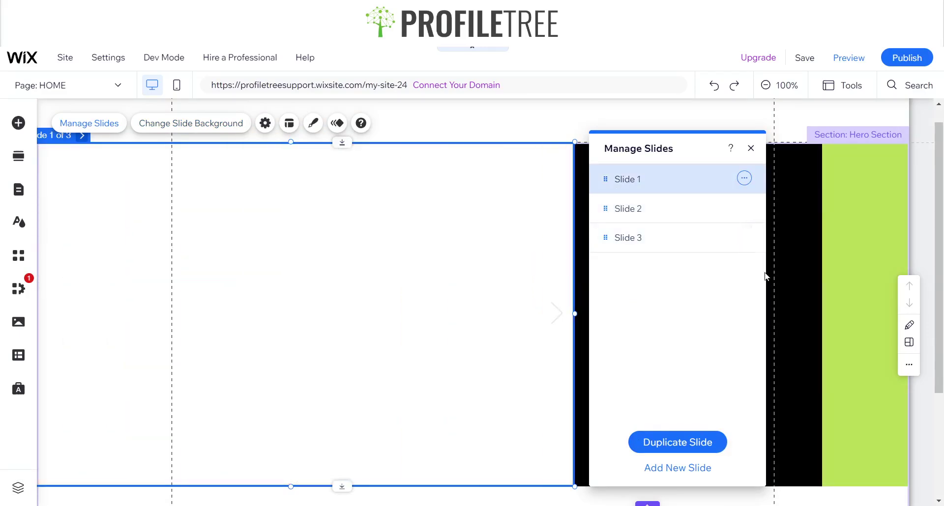
# Step: Clear the "Popular Recipes" heading text on slide 1
pyautogui.click(196, 241)
pyautogui.click(196, 241)
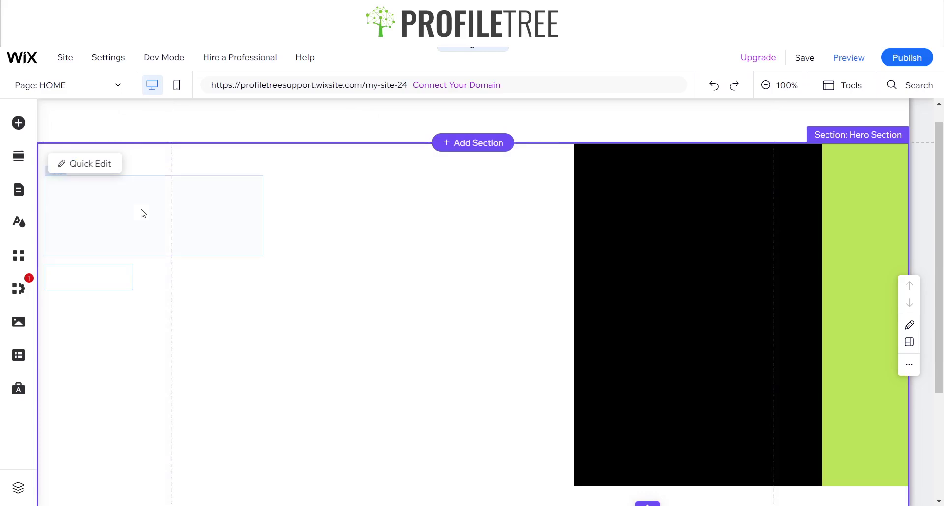
pyautogui.click(142, 210)
pyautogui.doubleClick(141, 209)
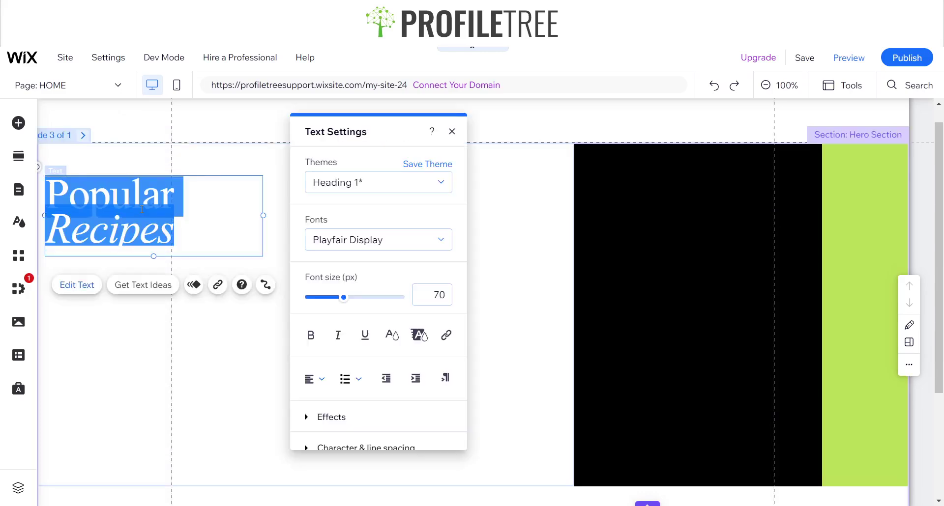
pyautogui.press('BackSpace')
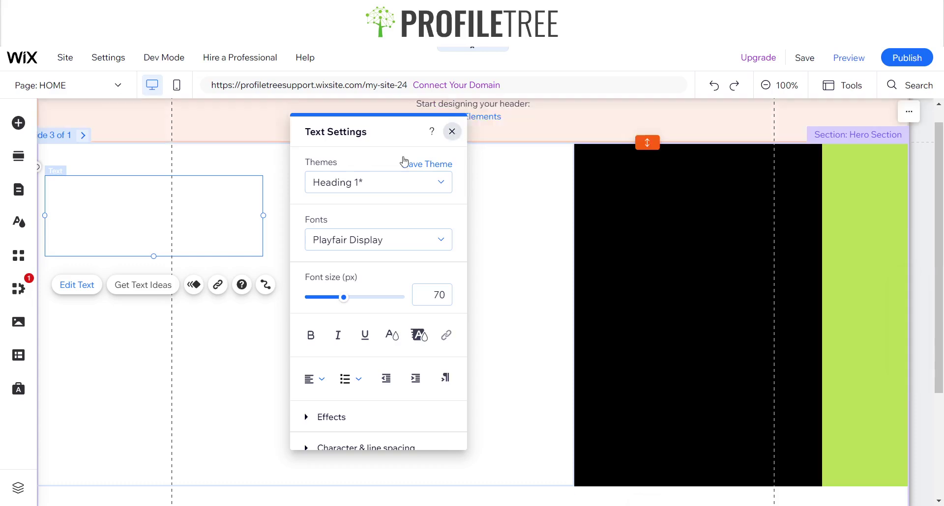
pyautogui.click(227, 217)
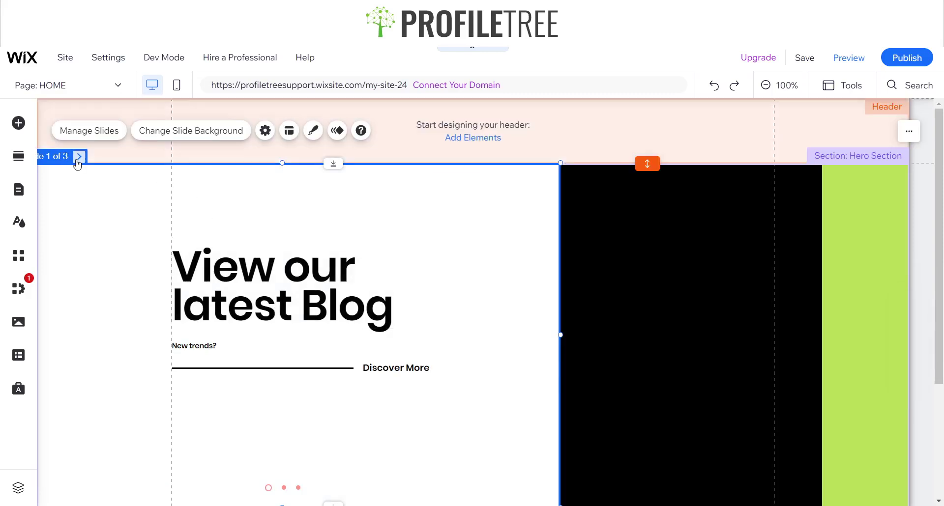
# Step: Replace the heading on slide 2 with "Check our Latest Brands" and widen its text box so the text fits on two lines
pyautogui.click(285, 320)
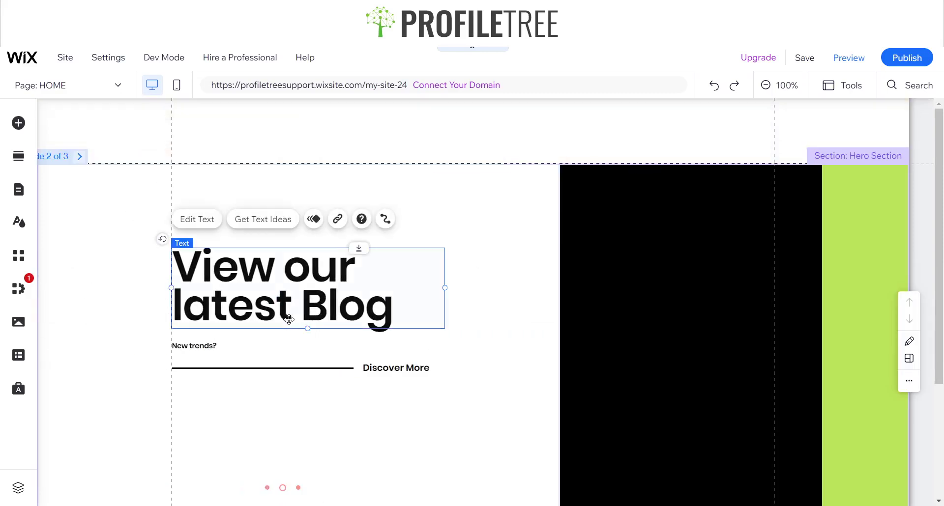
pyautogui.doubleClick(291, 320)
pyautogui.write('Che')
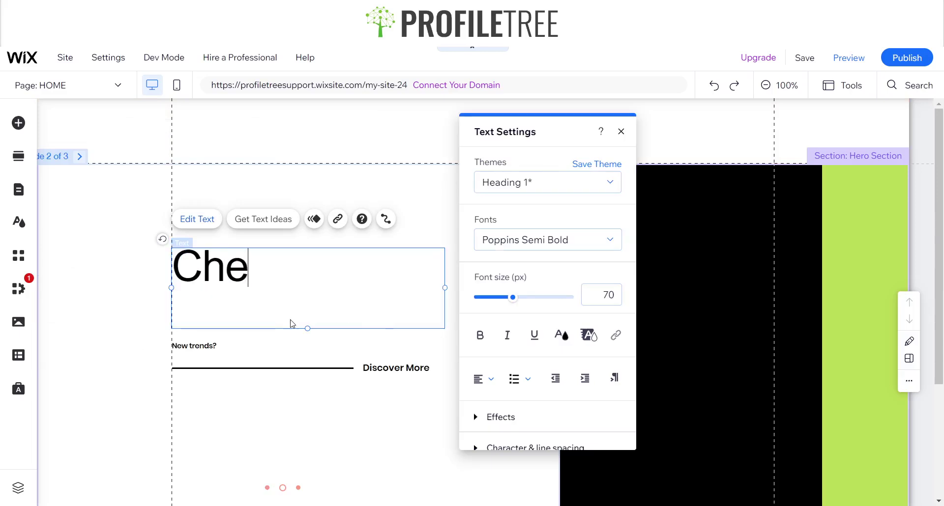
pyautogui.write('ck our Last')
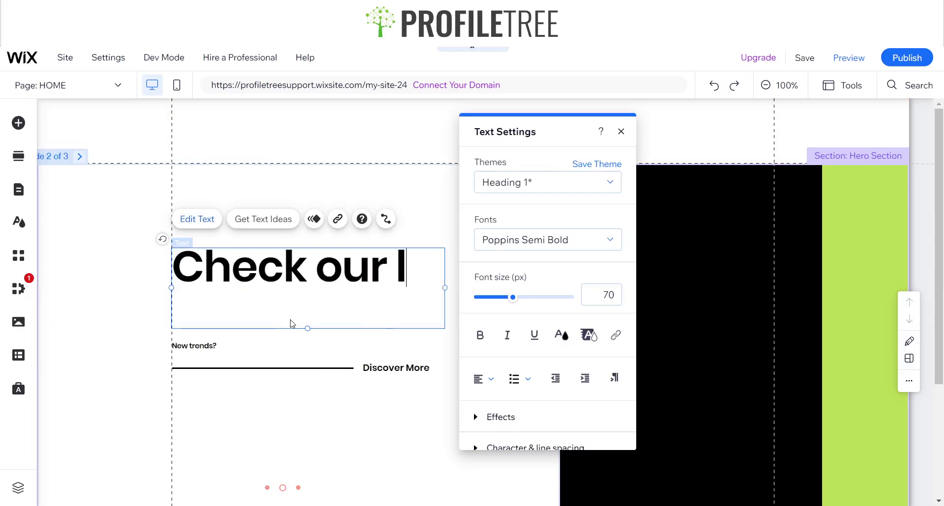
pyautogui.write('e')
pyautogui.press('BackSpace')
pyautogui.press('BackSpace')
pyautogui.press('BackSpace')
pyautogui.write('test Brands')
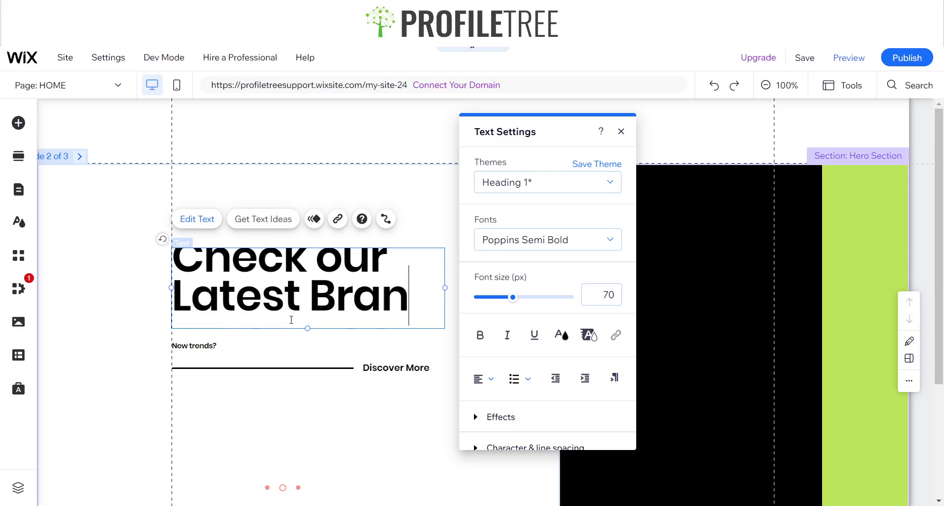
pyautogui.click(95, 323)
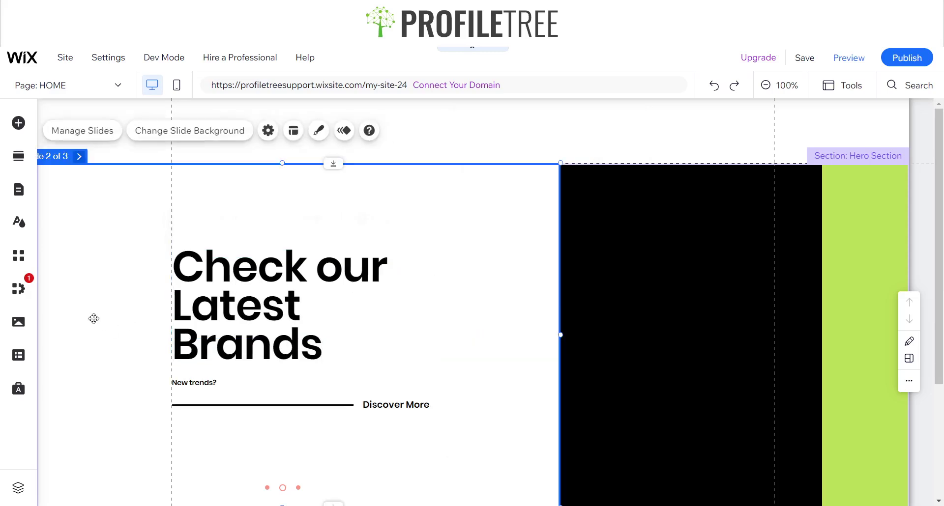
pyautogui.click(308, 309)
pyautogui.moveTo(443, 305); pyautogui.dragTo(483, 305)
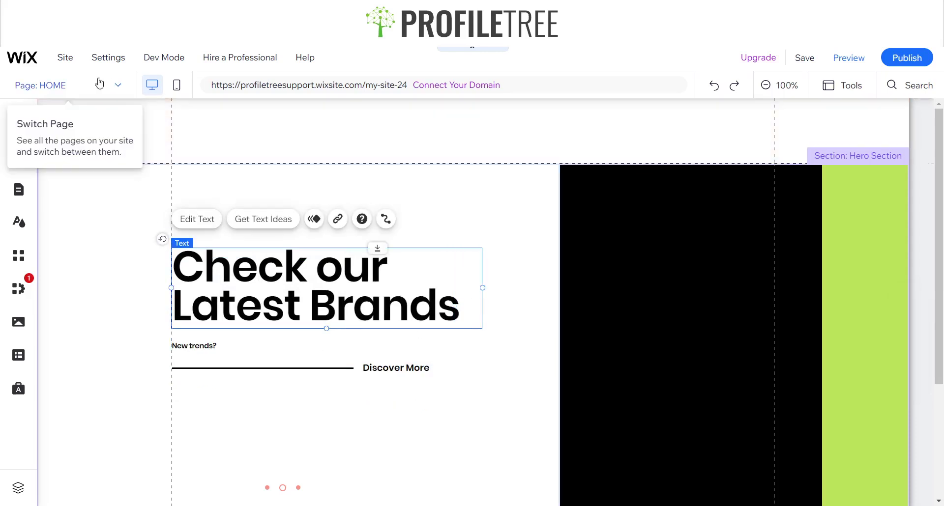
# Step: Replace the heading on slide 3 with "Biggest Trends of 2023" and widen its text box so the text fits on two lines
pyautogui.click(80, 157)
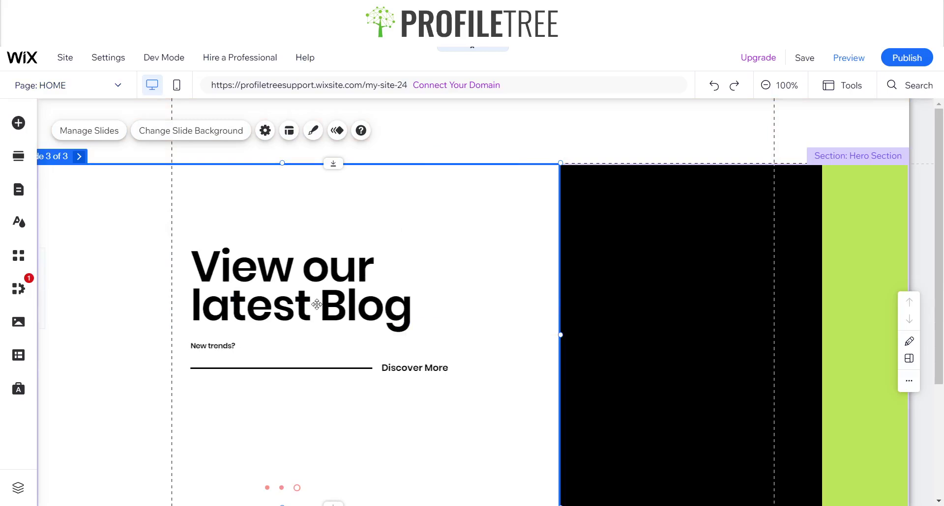
pyautogui.click(320, 303)
pyautogui.doubleClick(320, 303)
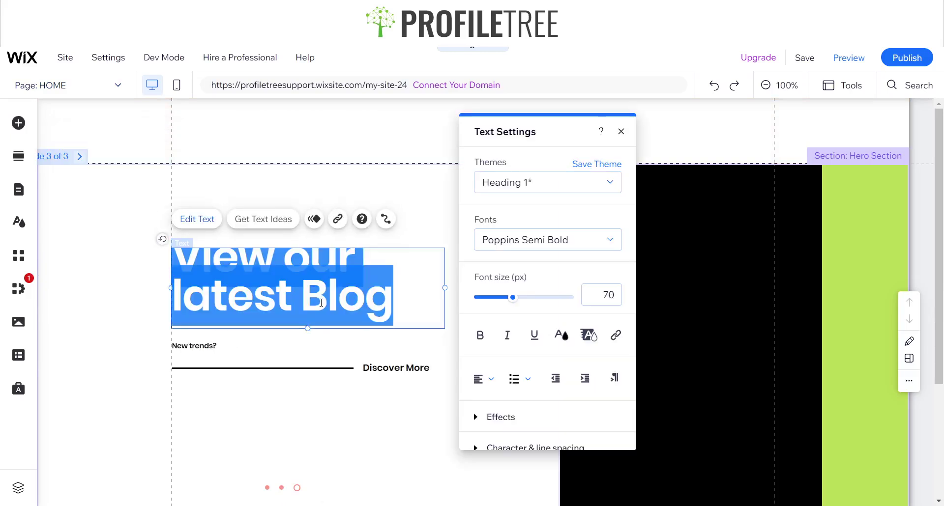
pyautogui.write('Biggest Trends of')
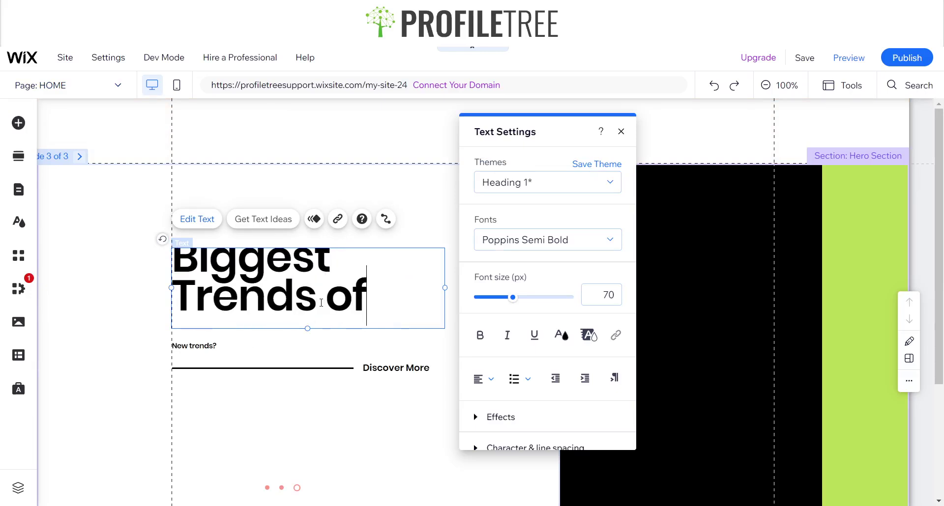
pyautogui.write(' 2023')
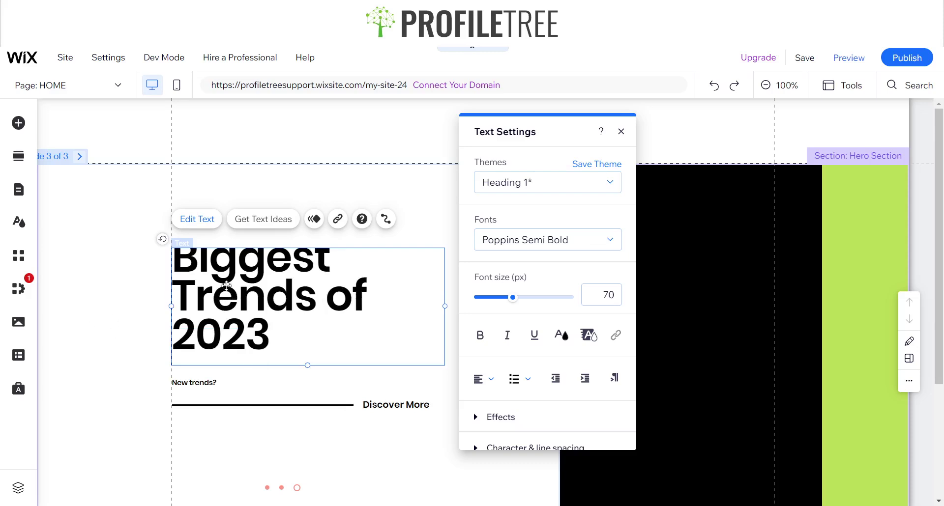
pyautogui.press('Escape')
pyautogui.click(442, 301)
pyautogui.moveTo(444, 305); pyautogui.dragTo(487, 305)
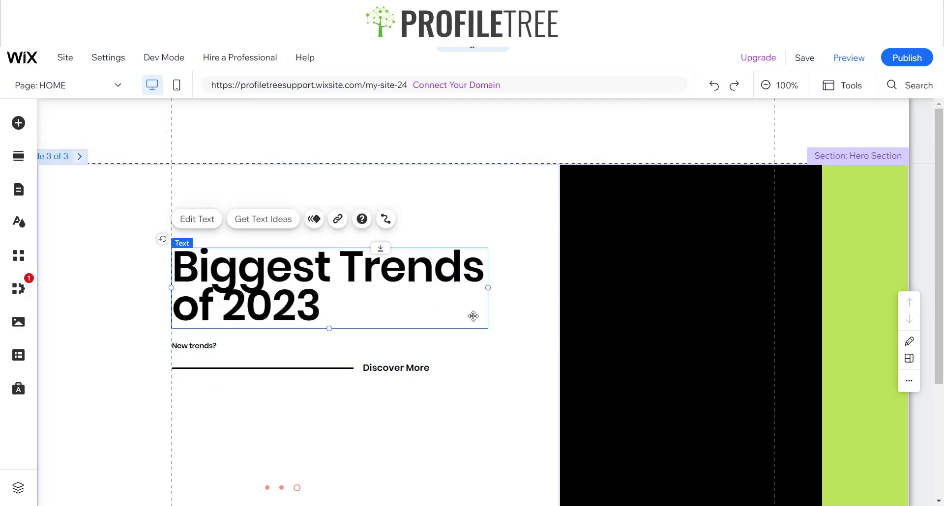
# Step: Deselect the slide 3 heading and preview the site
pyautogui.click(217, 423)
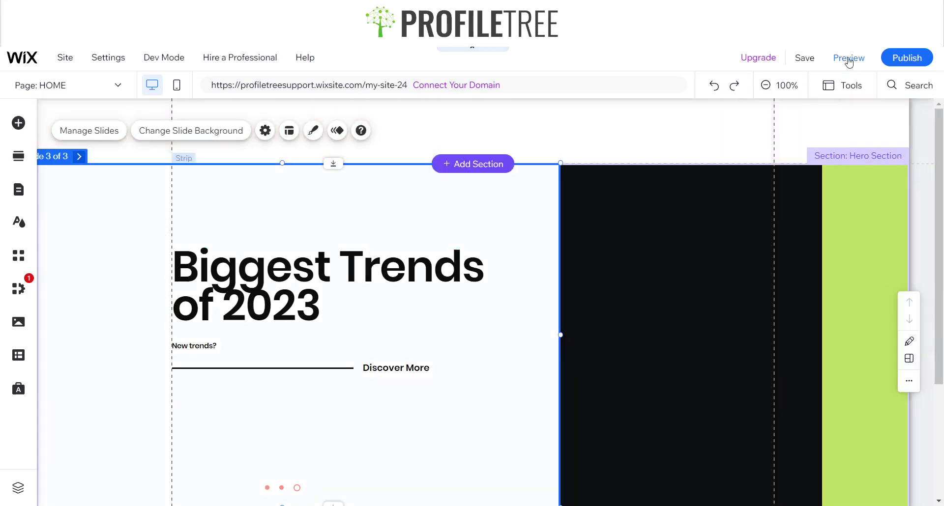
pyautogui.click(839, 62)
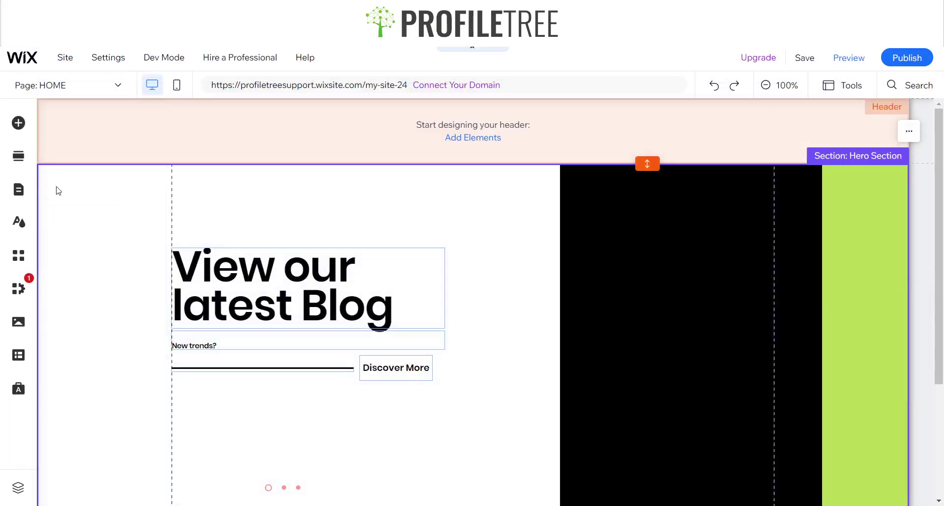
# Step: Set the custom line spacing of the "Biggest Trends of 2023" heading on slide 3 to 1.1
pyautogui.click(59, 192)
pyautogui.doubleClick(77, 158)
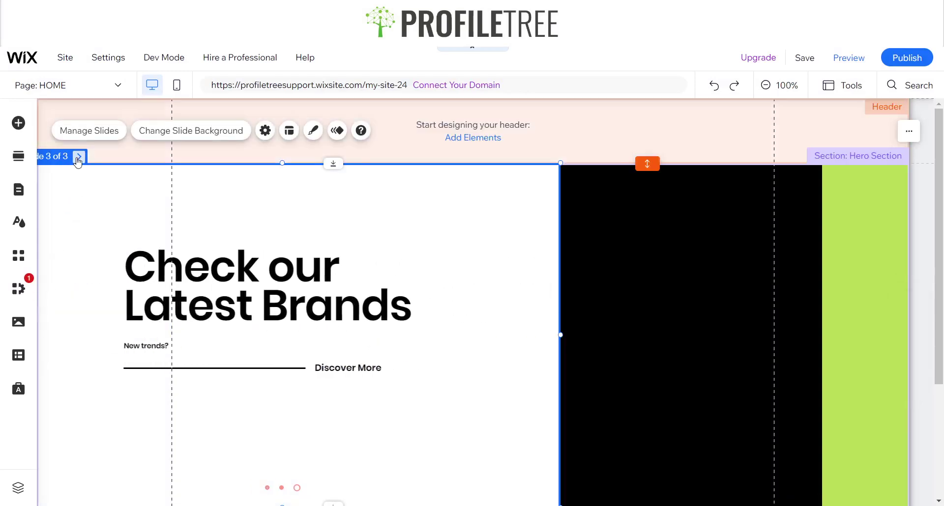
pyautogui.doubleClick(328, 283)
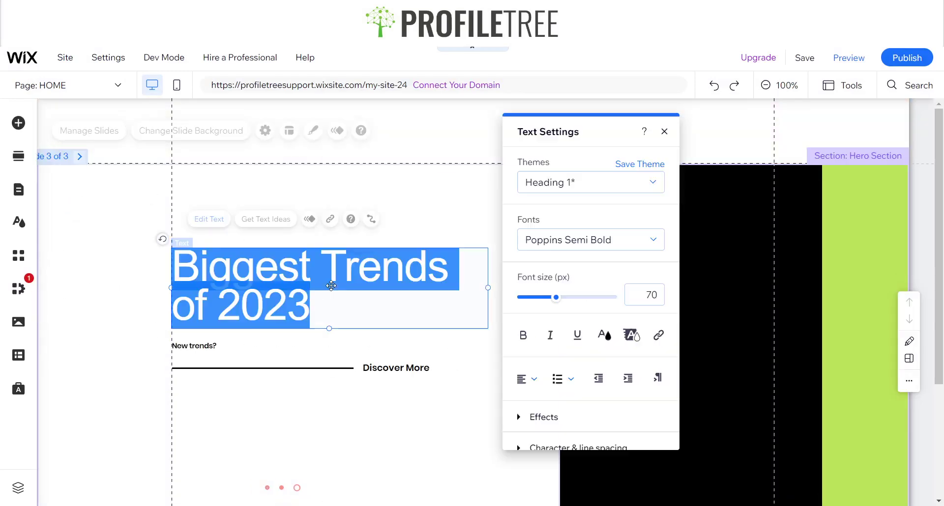
pyautogui.scroll(-2, 600, 384)
pyautogui.click(521, 343)
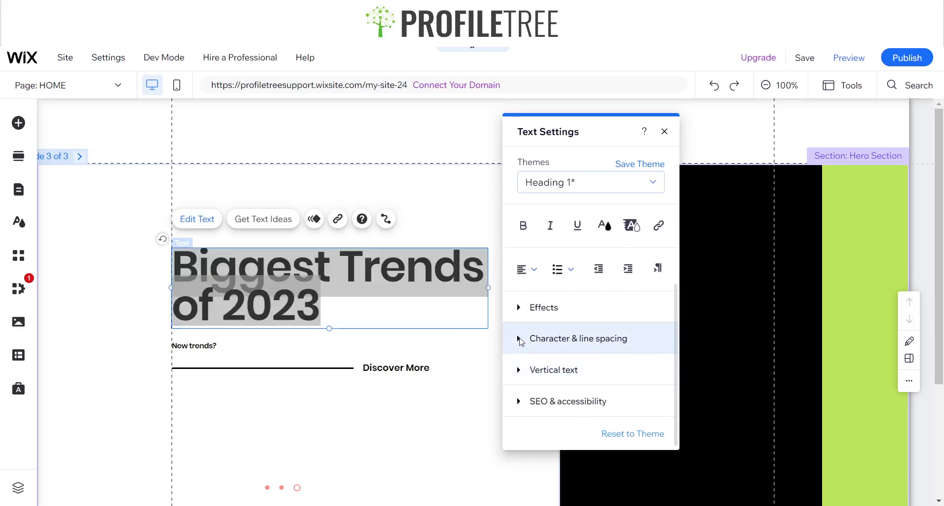
pyautogui.click(522, 343)
pyautogui.click(535, 370)
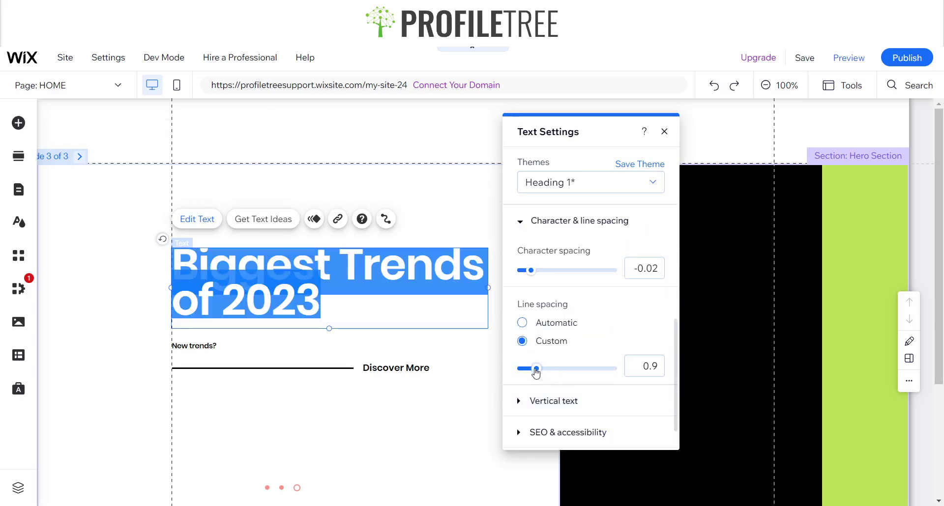
pyautogui.moveTo(547, 372); pyautogui.dragTo(559, 371)
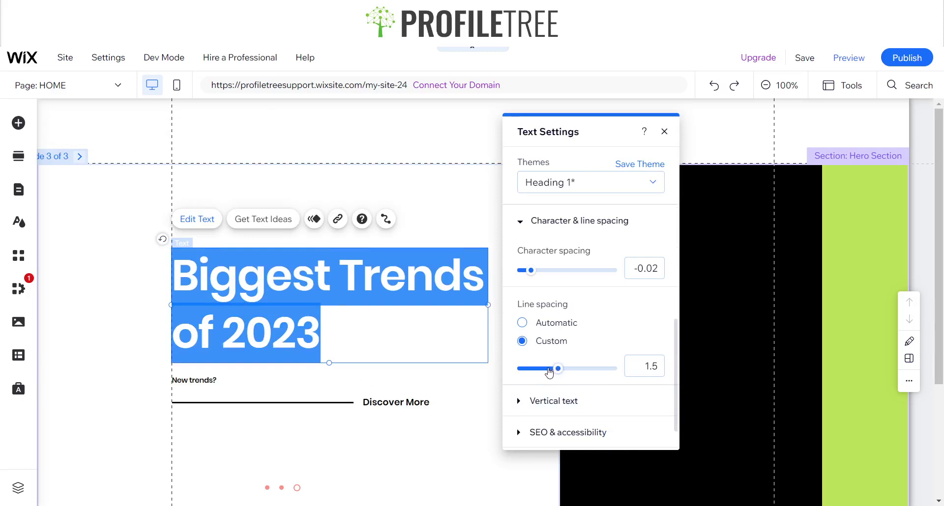
pyautogui.click(637, 365)
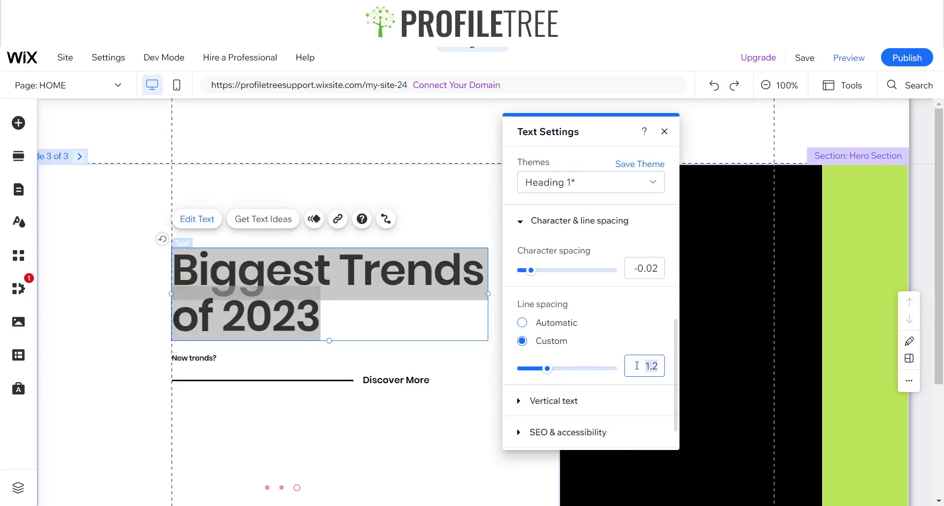
pyautogui.write('1.1')
pyautogui.press('Return')
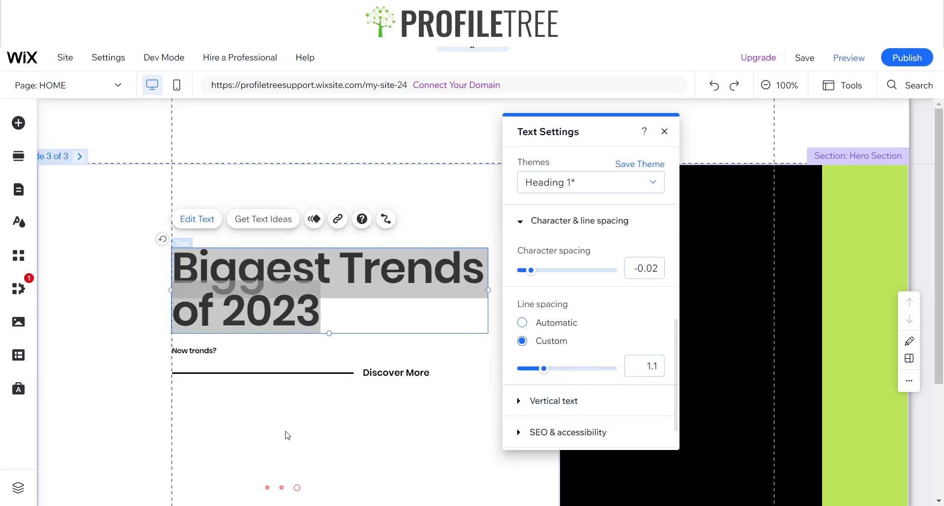
pyautogui.click(286, 434)
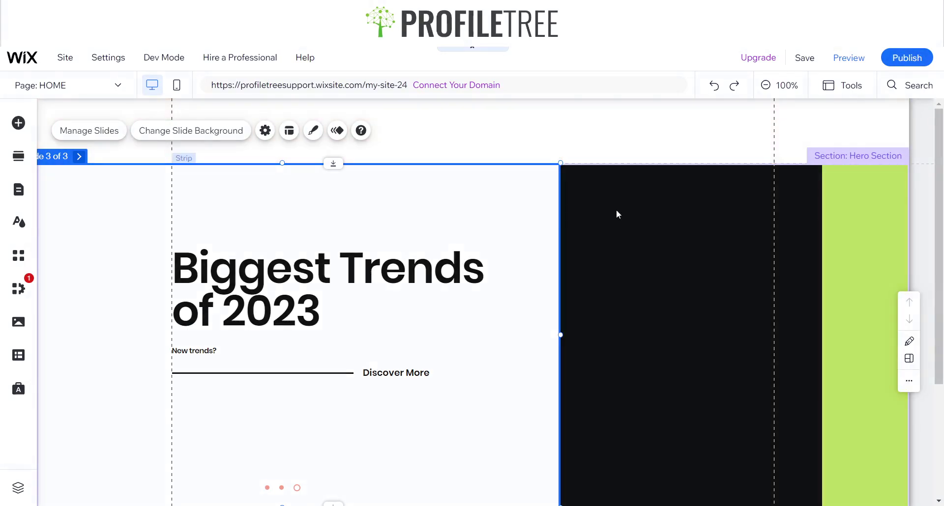
pyautogui.click(463, 307)
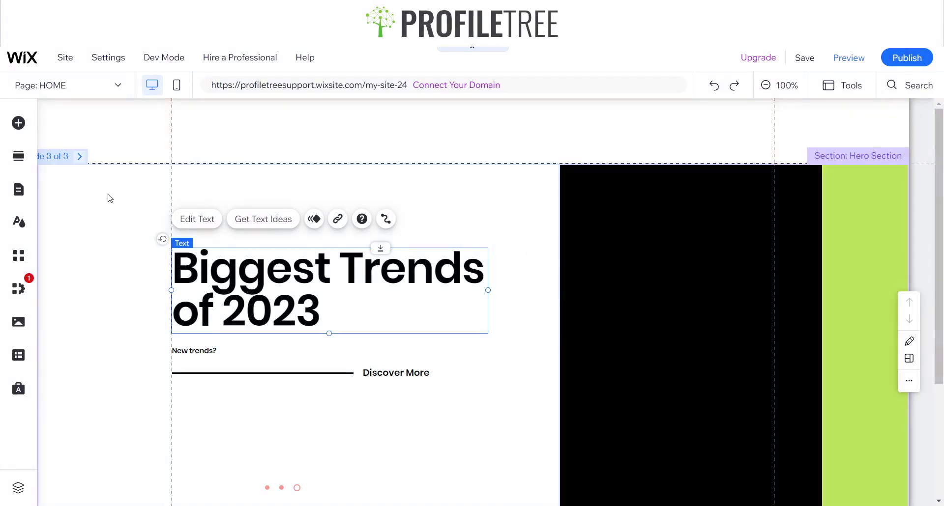
# Step: Search the elements for "SLider" and look at the Slider input designs
pyautogui.click(20, 126)
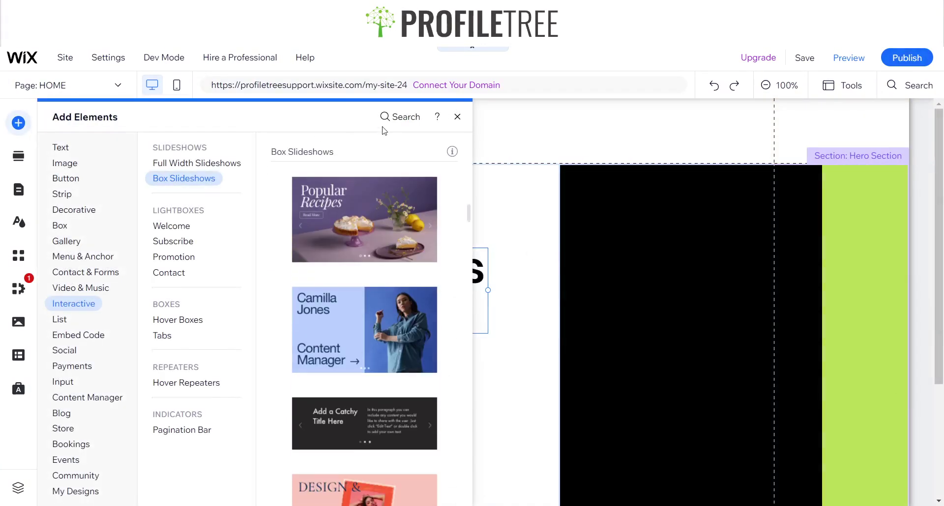
pyautogui.click(383, 125)
pyautogui.write('SLider')
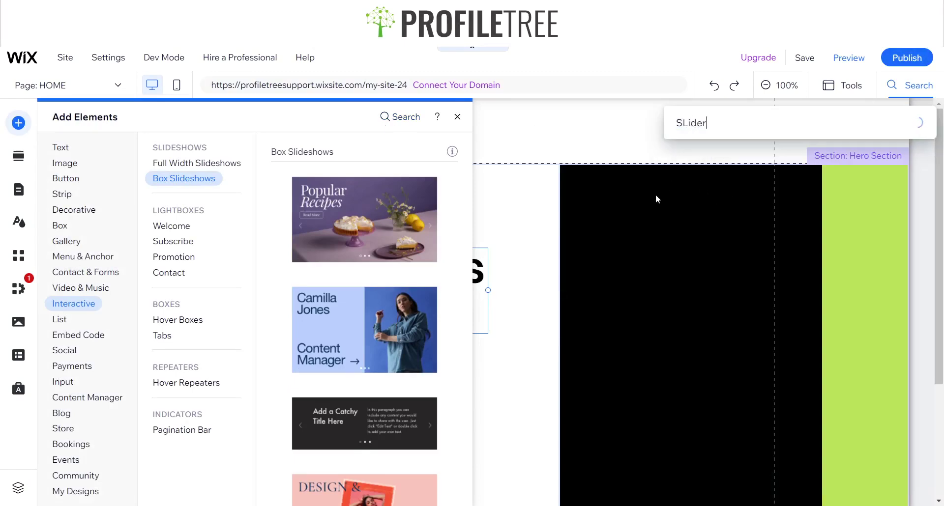
pyautogui.click(698, 173)
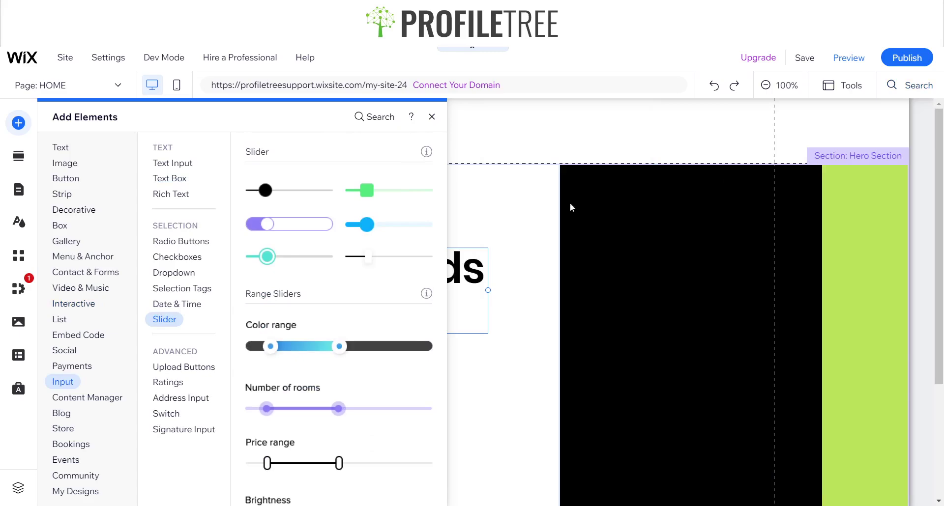
# Step: Add a Slider (arrows) gallery from Slider Galleries and move it to the hero section's upper edge, overlapping the black column
pyautogui.click(390, 117)
pyautogui.write('SLider')
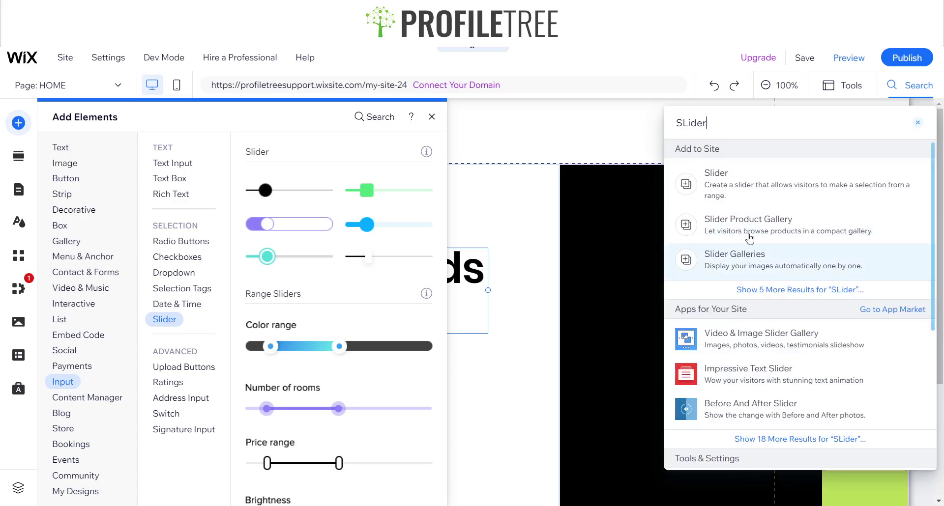
pyautogui.click(748, 260)
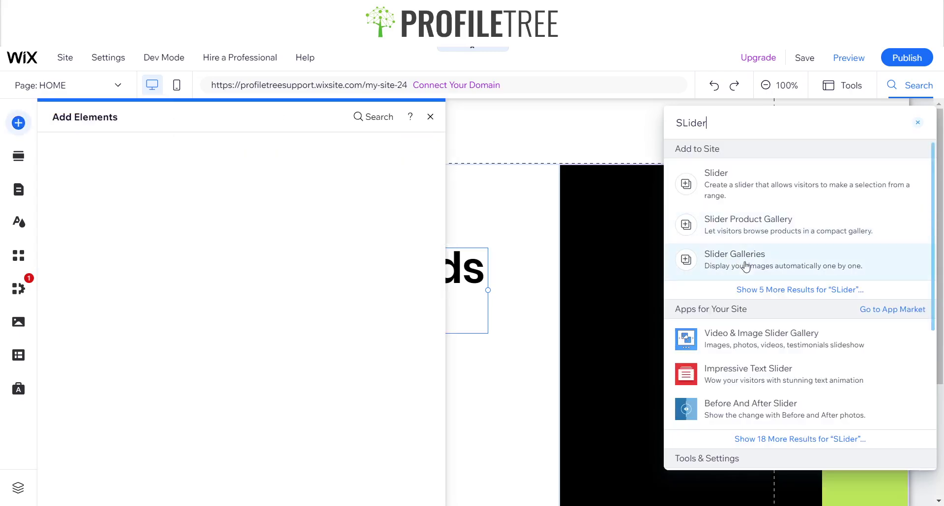
pyautogui.click(284, 216)
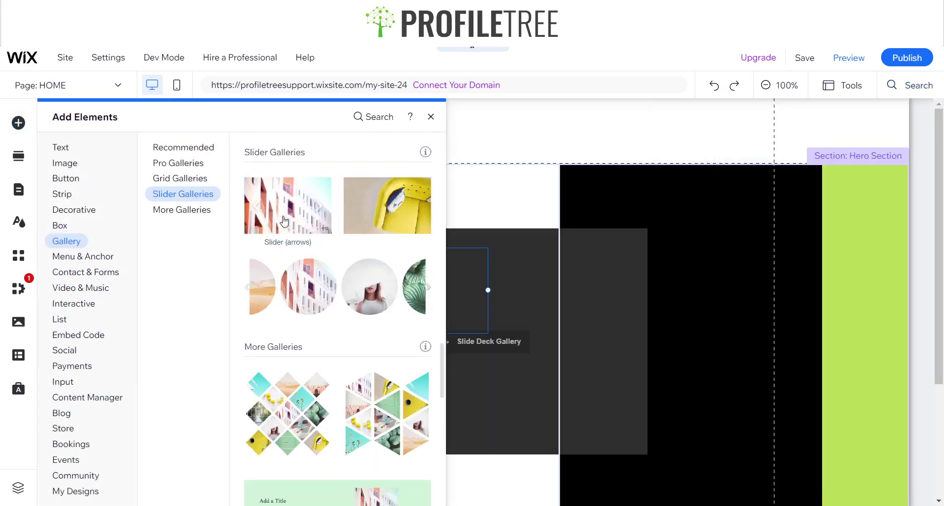
pyautogui.moveTo(577, 285); pyautogui.dragTo(759, 229)
pyautogui.moveTo(758, 226); pyautogui.dragTo(758, 226)
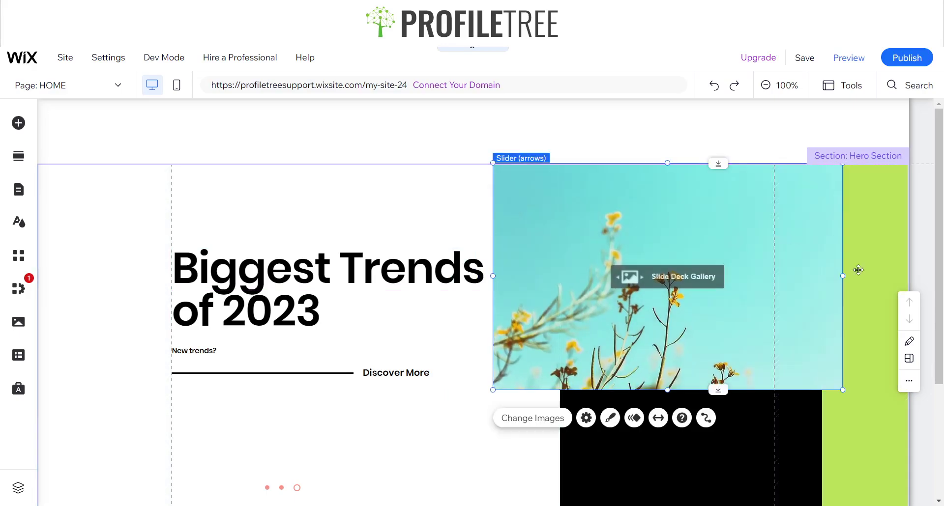
# Step: Resize the slider gallery to a narrow portrait shape straddling the black column's left edge and ending well above the strip's lower edge
pyautogui.moveTo(842, 276); pyautogui.dragTo(664, 279)
pyautogui.moveTo(577, 391); pyautogui.dragTo(573, 476)
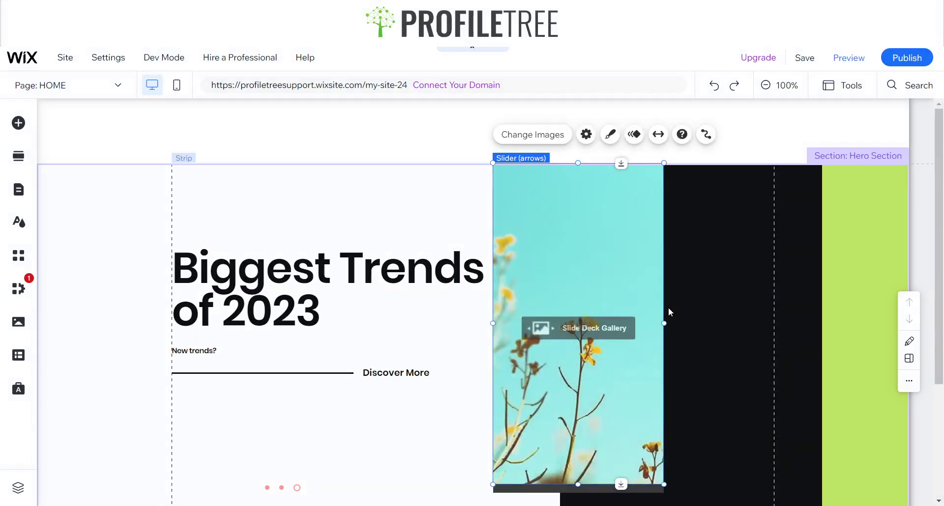
pyautogui.moveTo(666, 328); pyautogui.dragTo(689, 329)
pyautogui.scroll(-2, 677, 388)
pyautogui.scroll(1, 639, 394)
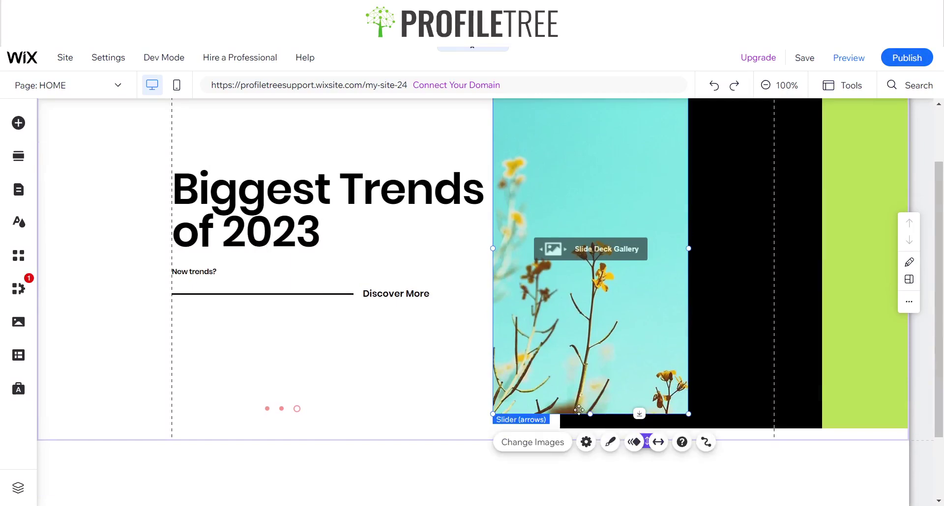
pyautogui.moveTo(589, 414); pyautogui.dragTo(588, 349)
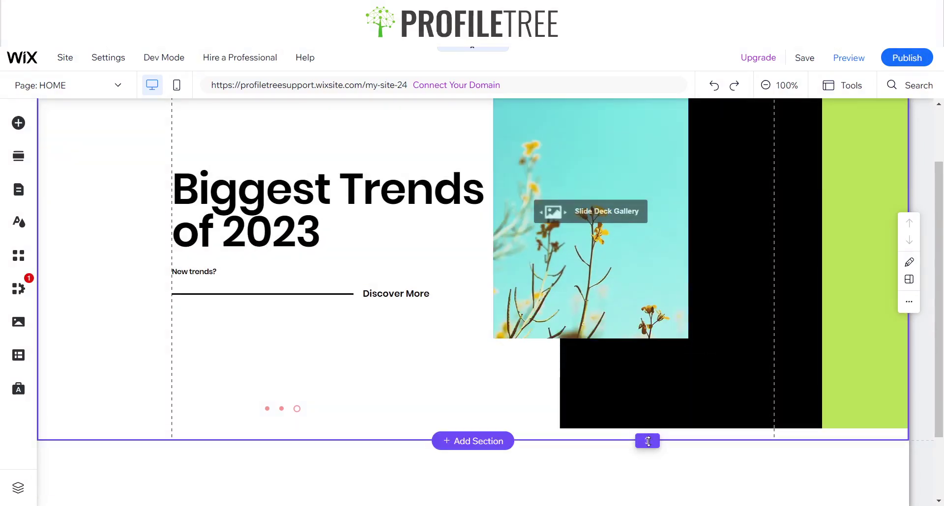
# Step: Open the slider gallery's images for changing and delete the default ones
pyautogui.scroll(2, 686, 315)
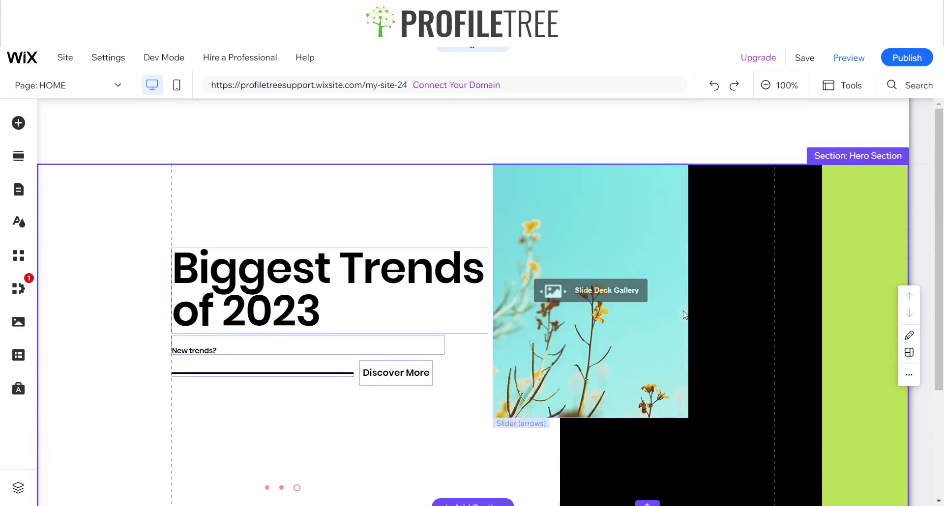
pyautogui.click(579, 212)
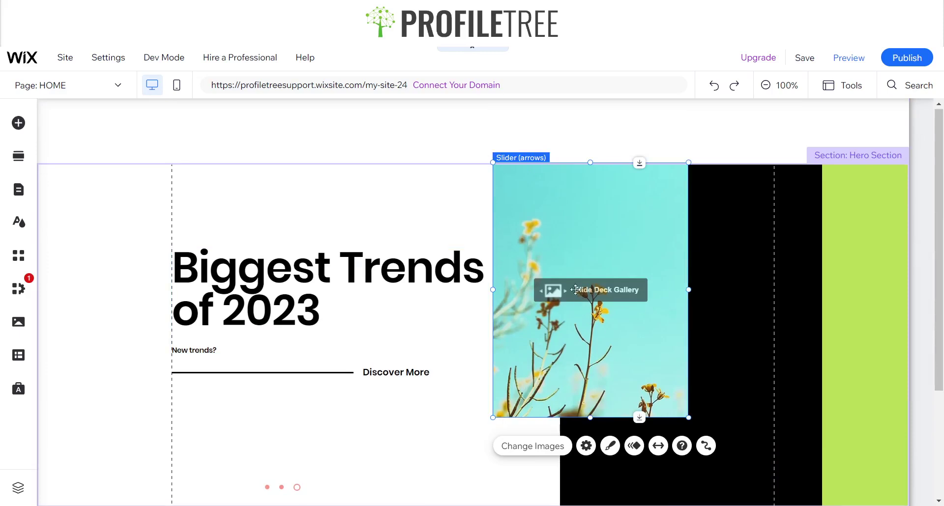
pyautogui.click(536, 446)
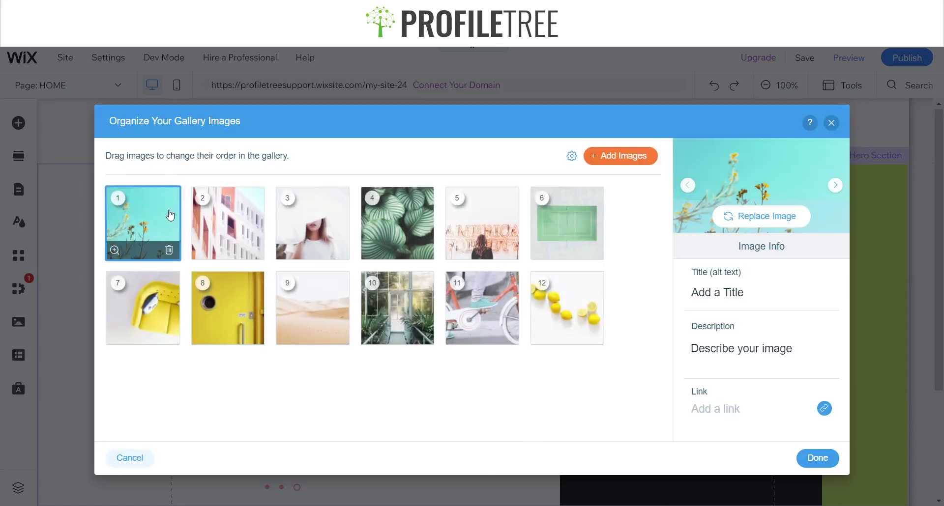
pyautogui.click(170, 253)
pyautogui.click(170, 254)
pyautogui.click(169, 253)
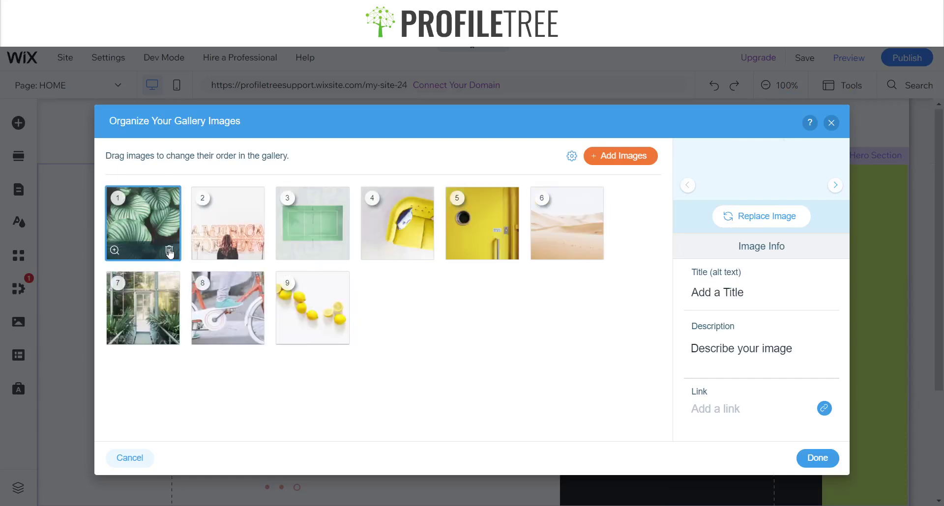
pyautogui.click(169, 253)
pyautogui.click(170, 254)
pyautogui.click(170, 254)
pyautogui.click(170, 253)
pyautogui.click(170, 253)
pyautogui.click(169, 253)
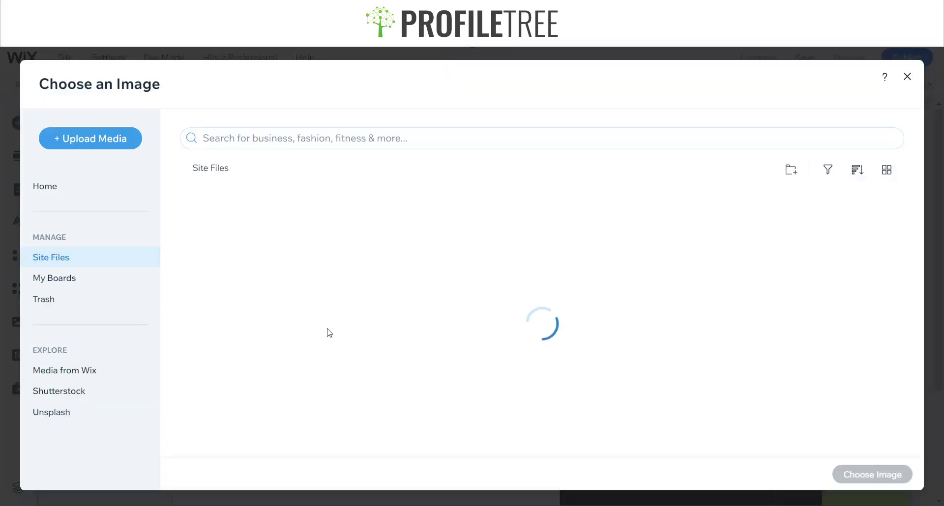
# Step: Look at Unsplash as an image source for the gallery, and preview the page before returning to the editor
pyautogui.click(55, 412)
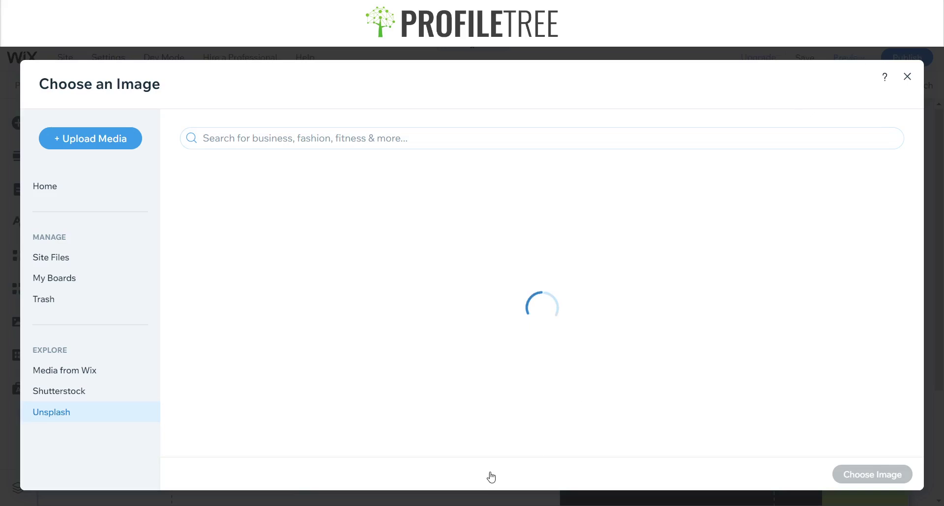
pyautogui.click(907, 76)
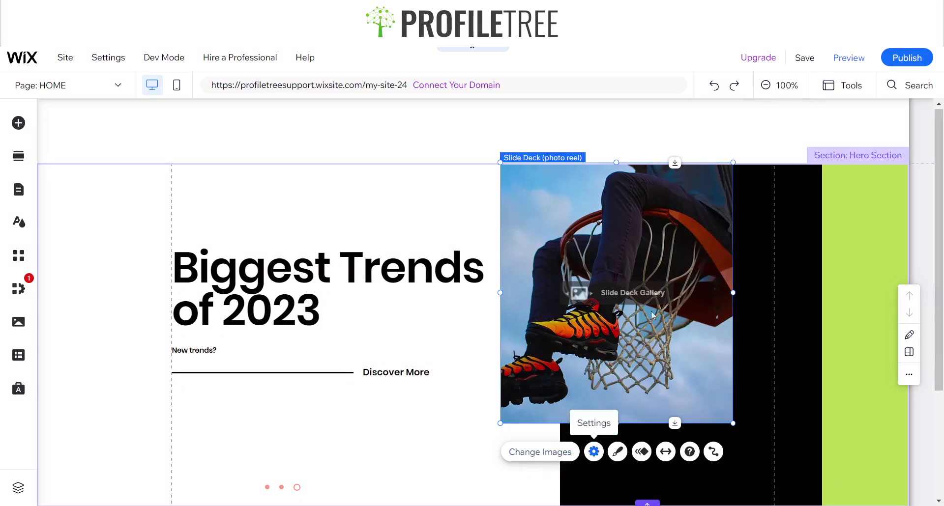
pyautogui.click(851, 58)
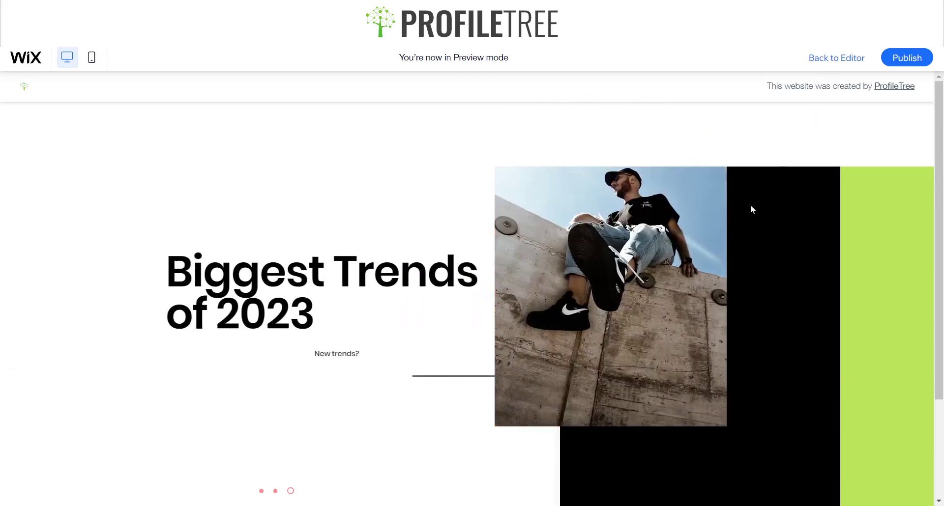
pyautogui.click(840, 58)
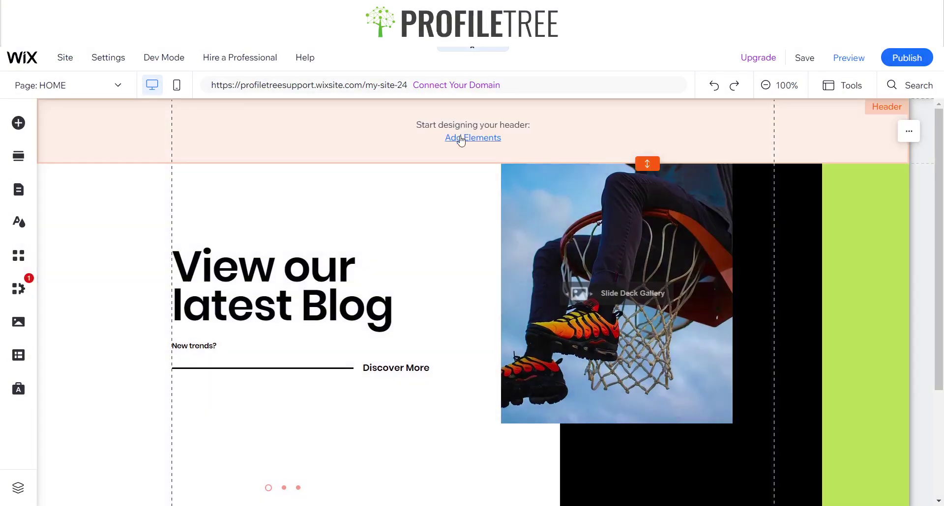
# Step: Add a plain white Classic strip to the header and attach it at the header's upper edge
pyautogui.click(462, 139)
pyautogui.click(63, 154)
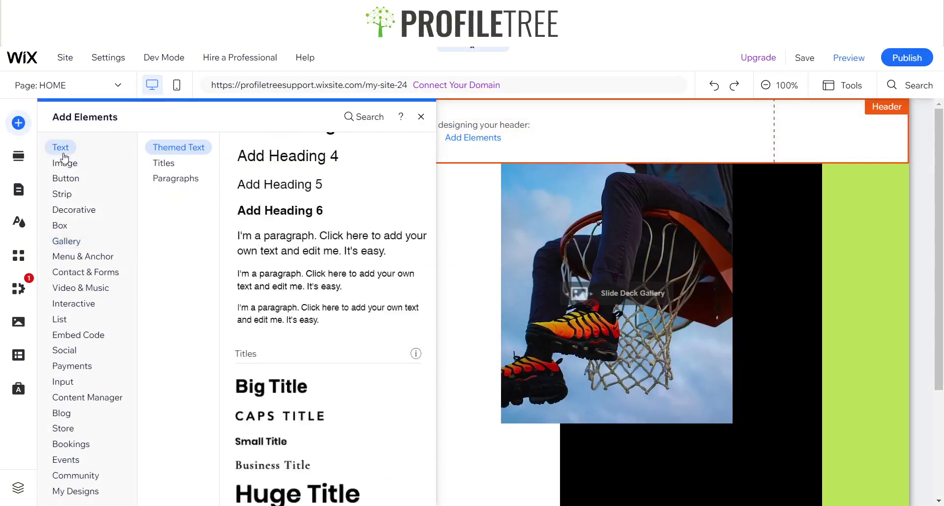
pyautogui.moveTo(66, 180)
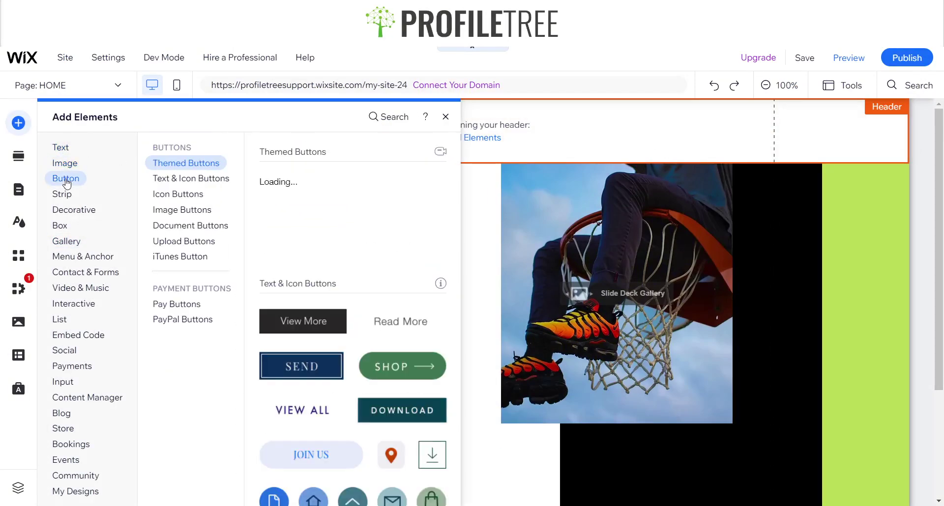
pyautogui.moveTo(62, 199)
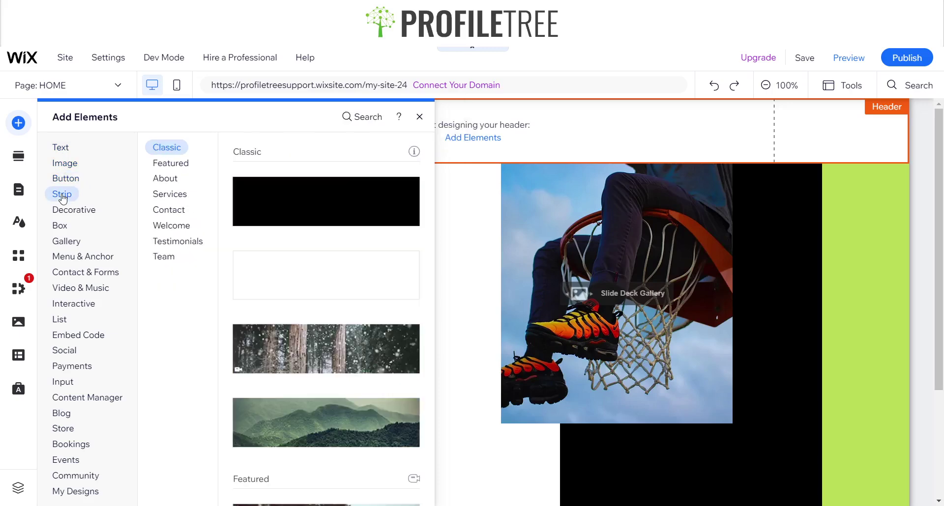
pyautogui.click(318, 283)
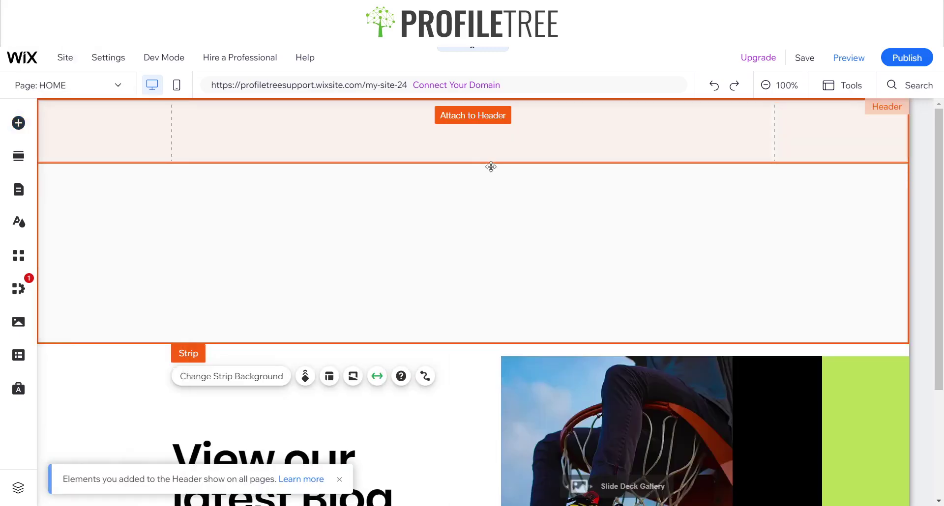
pyautogui.moveTo(375, 210); pyautogui.dragTo(441, 249)
# Step: Set the header strip's height to 100 px and remove the header's extra space below it
pyautogui.click(858, 85)
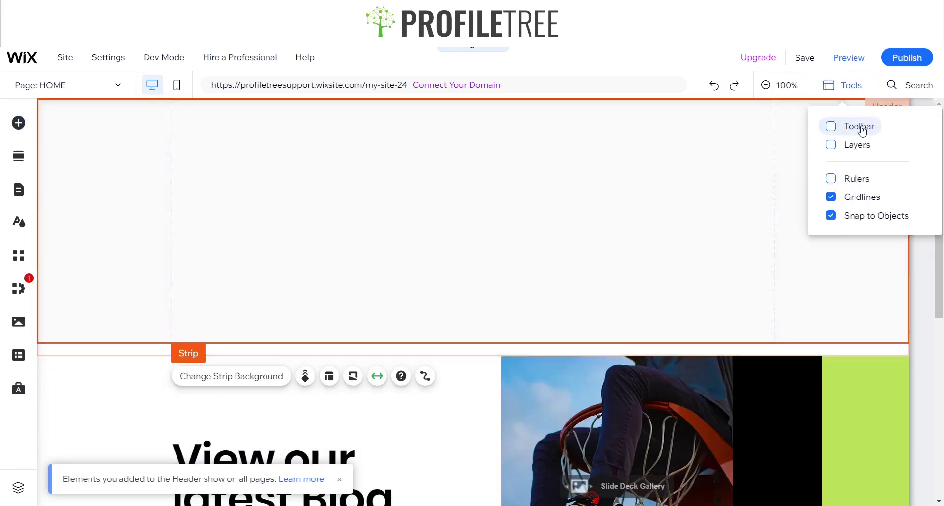
pyautogui.click(862, 129)
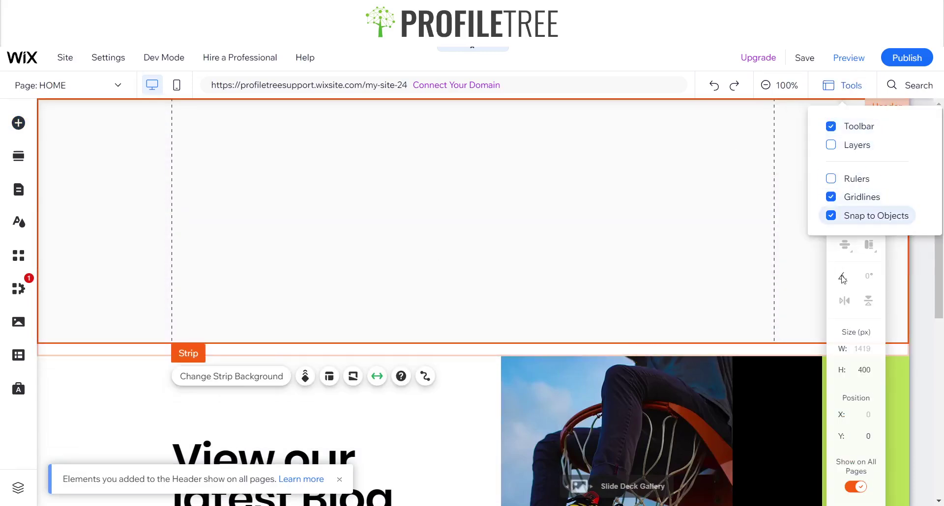
pyautogui.click(865, 372)
pyautogui.write('100')
pyautogui.press('Return')
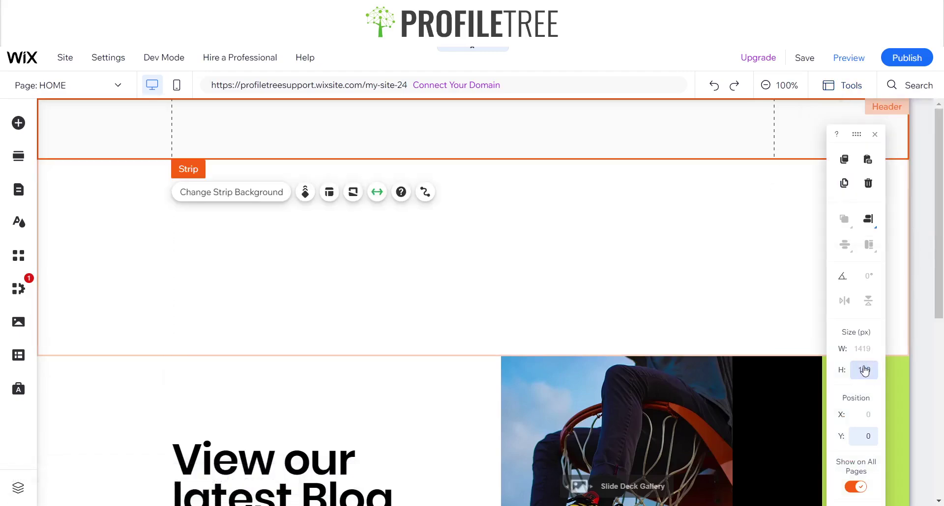
pyautogui.click(742, 327)
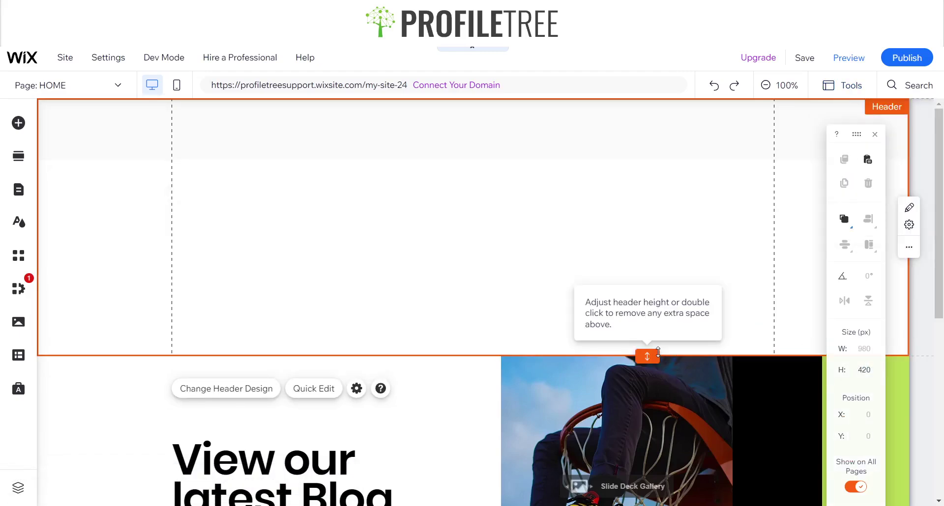
pyautogui.doubleClick(649, 355)
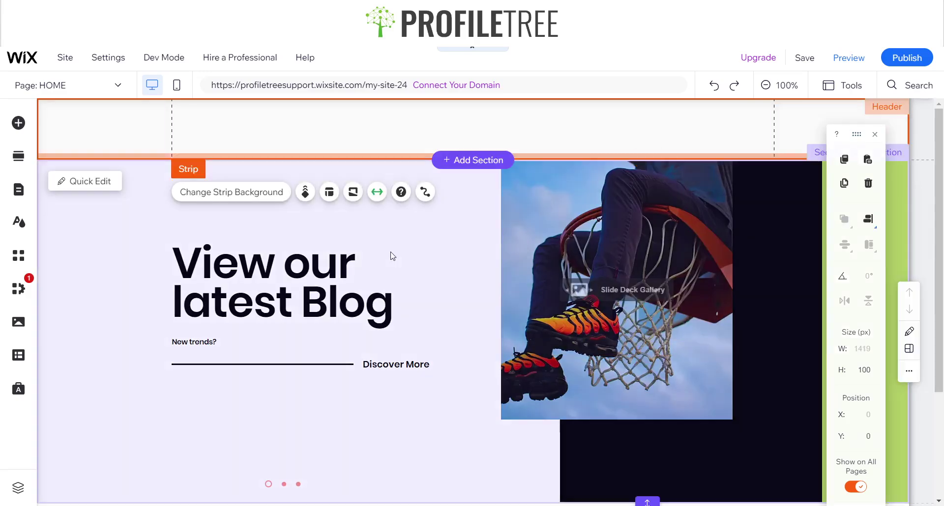
# Step: Set the header strip's background color to white, #FFFFFF
pyautogui.click(269, 192)
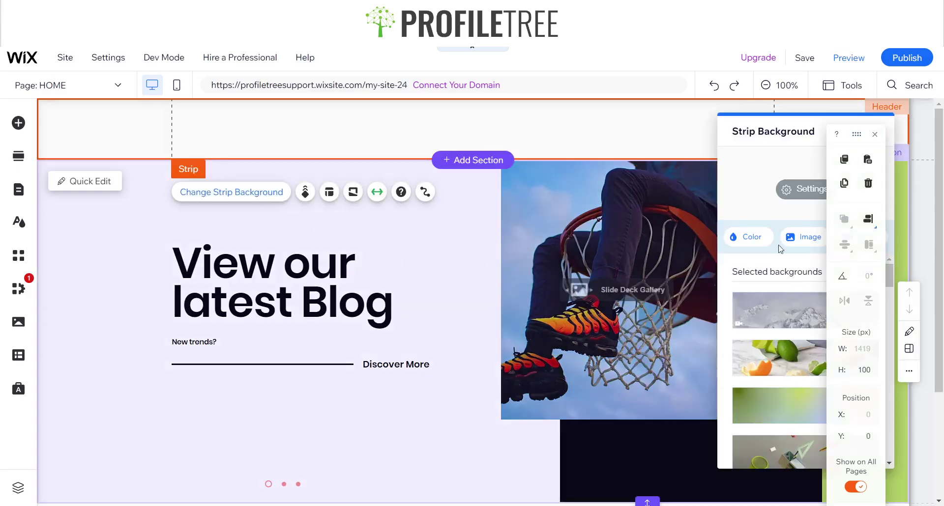
pyautogui.click(749, 237)
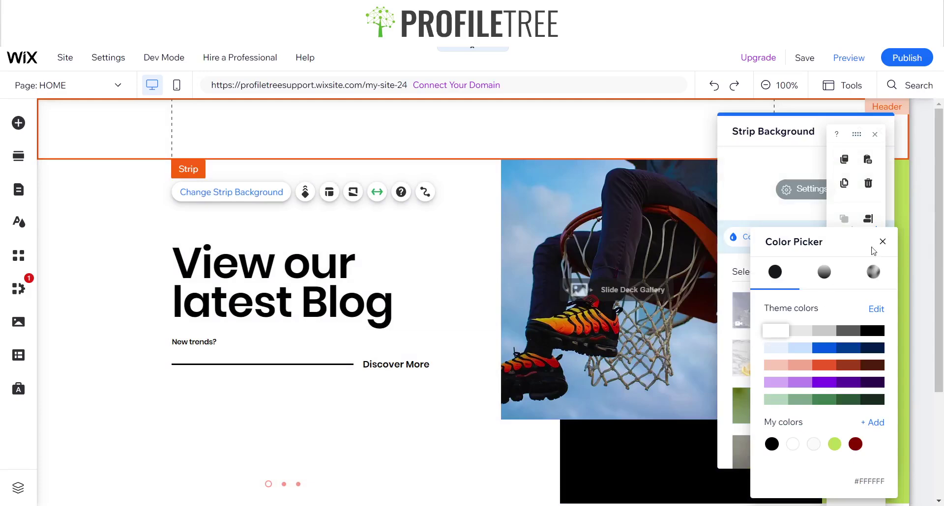
pyautogui.click(881, 243)
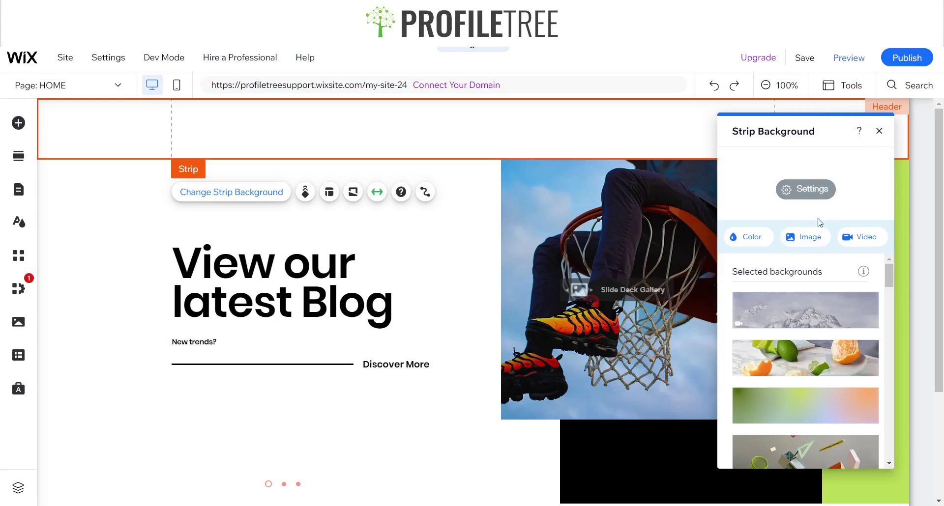
pyautogui.click(880, 132)
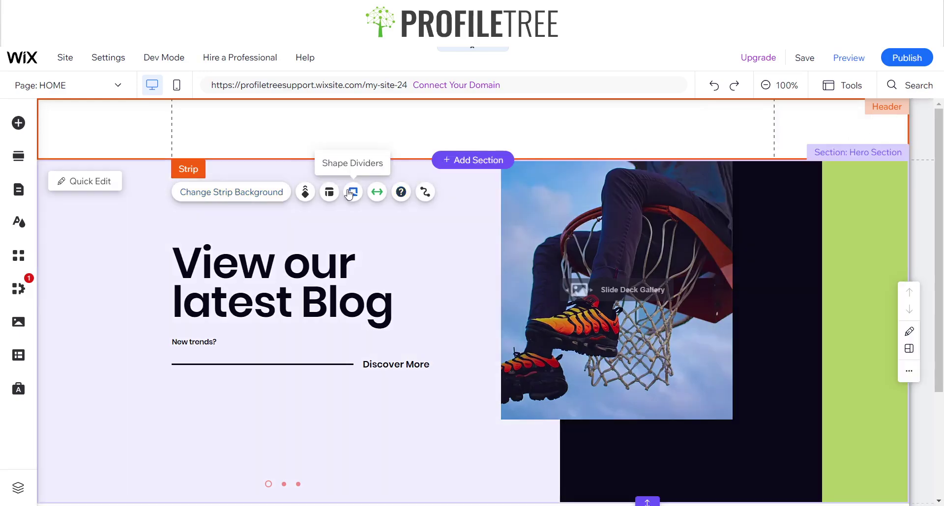
# Step: Split the header strip into three columns
pyautogui.click(329, 193)
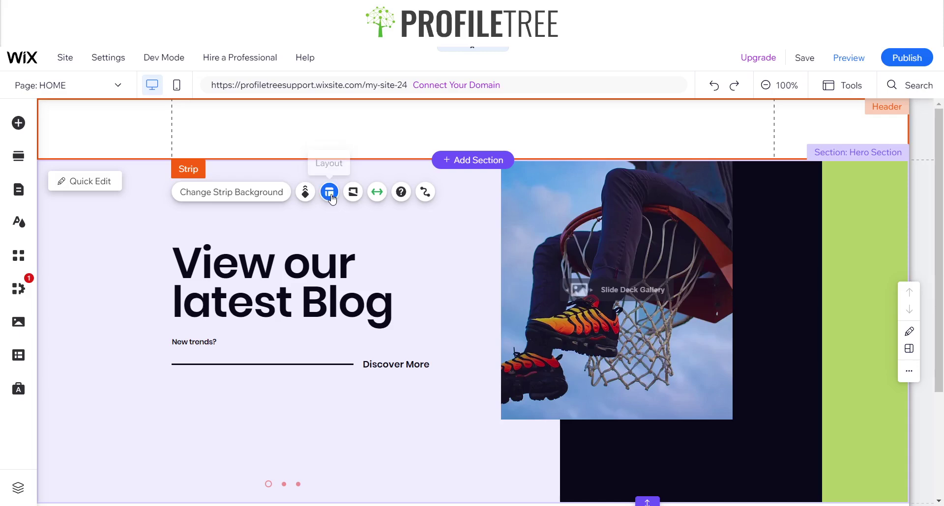
pyautogui.click(266, 279)
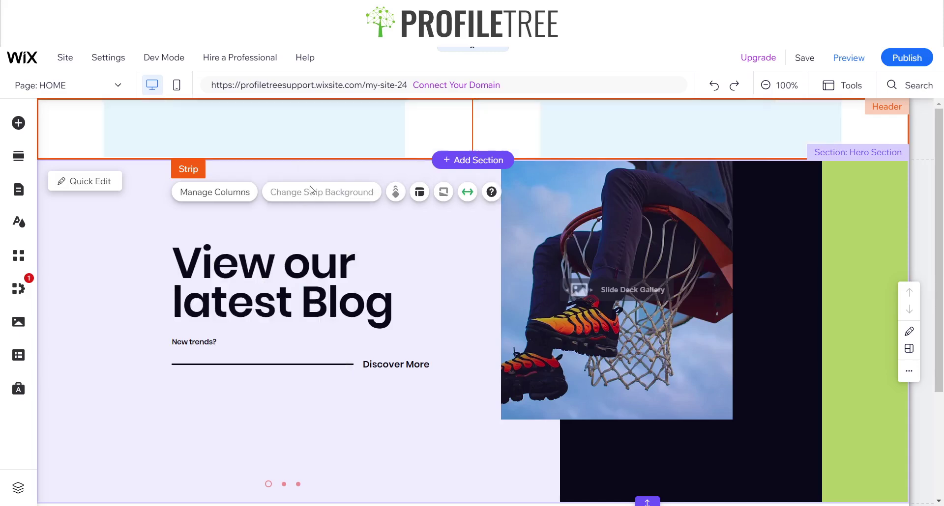
pyautogui.click(225, 196)
pyautogui.click(240, 287)
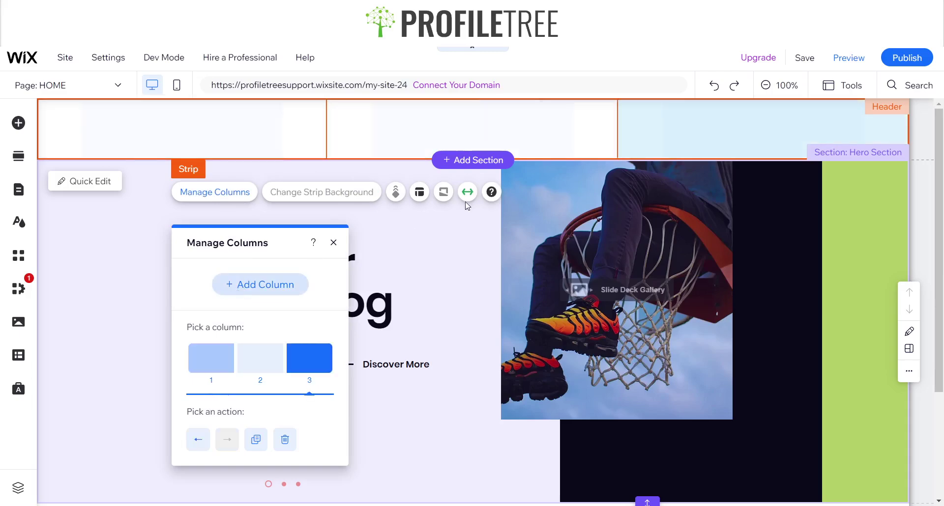
# Step: Apply the reversed 20-20-60 layout to the header strip and adjust its column proportions to 60%, 30% and 10%
pyautogui.click(561, 133)
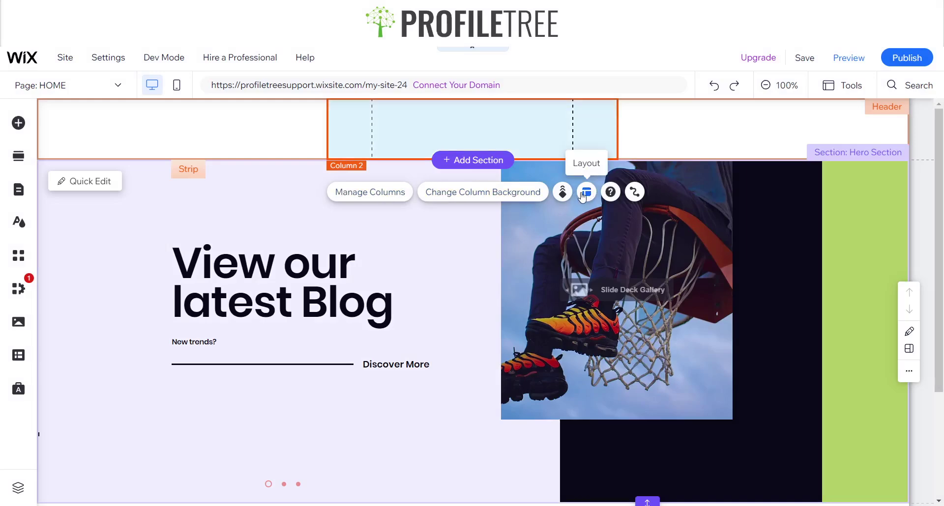
pyautogui.click(363, 201)
pyautogui.click(419, 193)
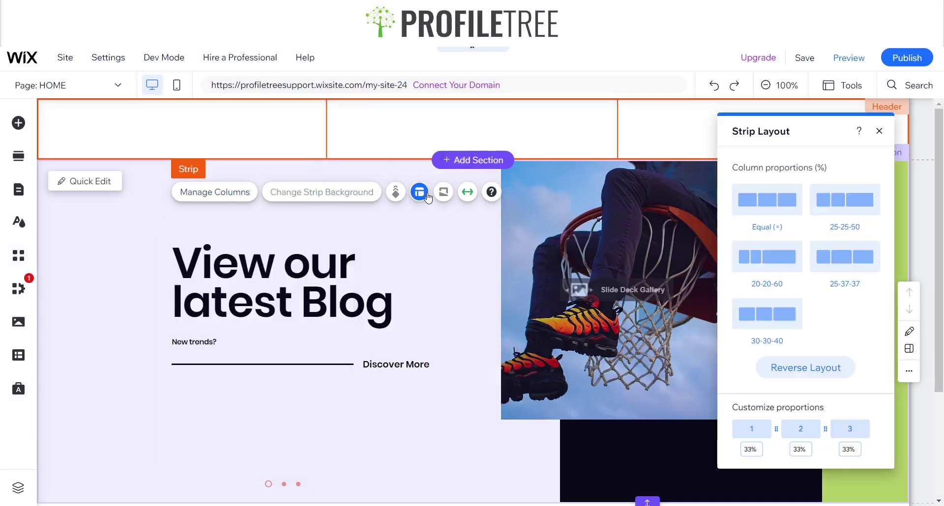
pyautogui.click(763, 252)
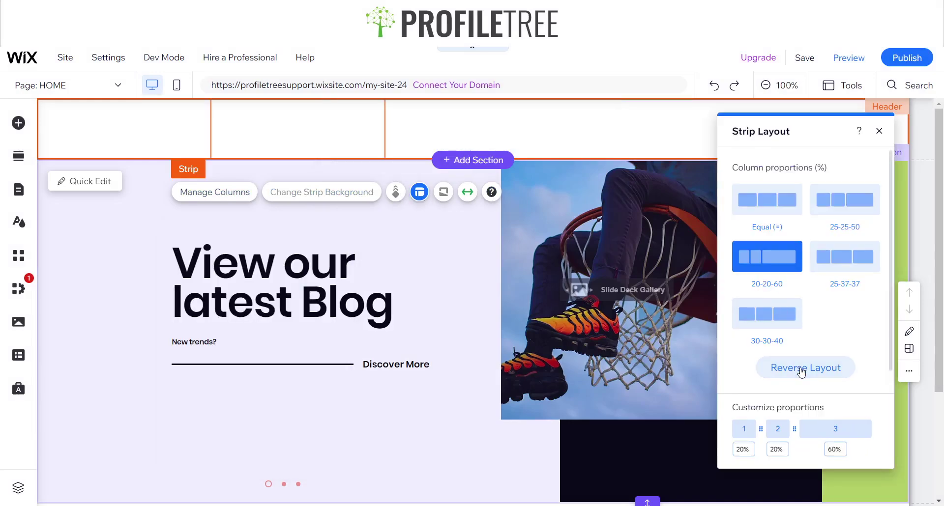
pyautogui.click(802, 369)
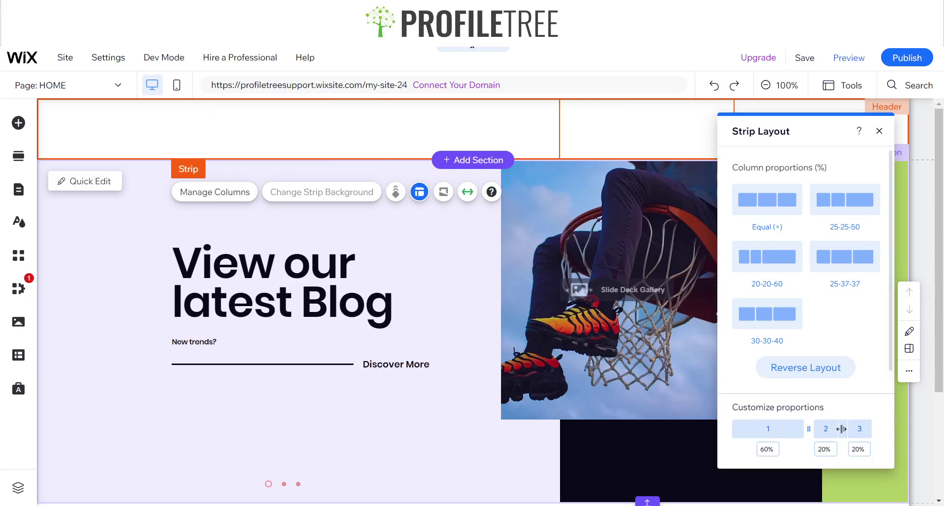
pyautogui.moveTo(843, 427); pyautogui.dragTo(856, 427)
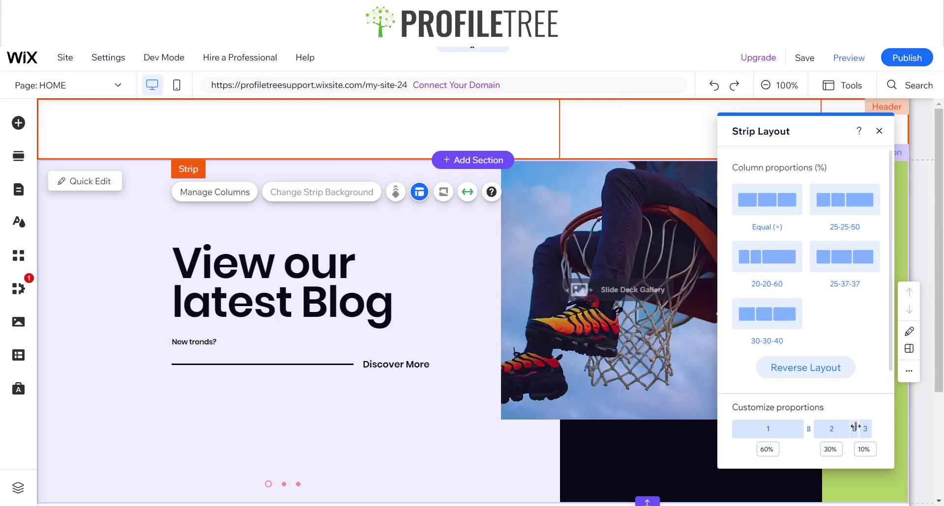
pyautogui.click(879, 131)
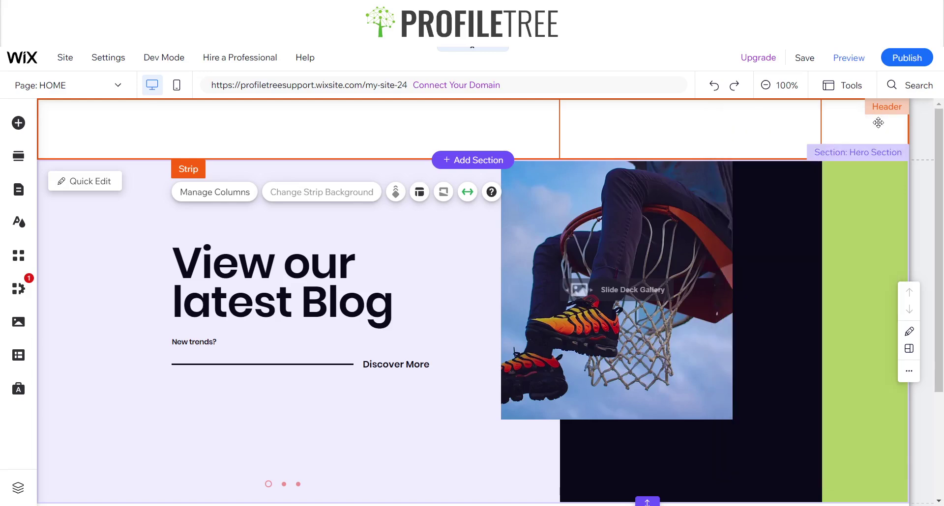
# Step: Fill column 3 of the header strip with the saved lime green color
pyautogui.click(848, 131)
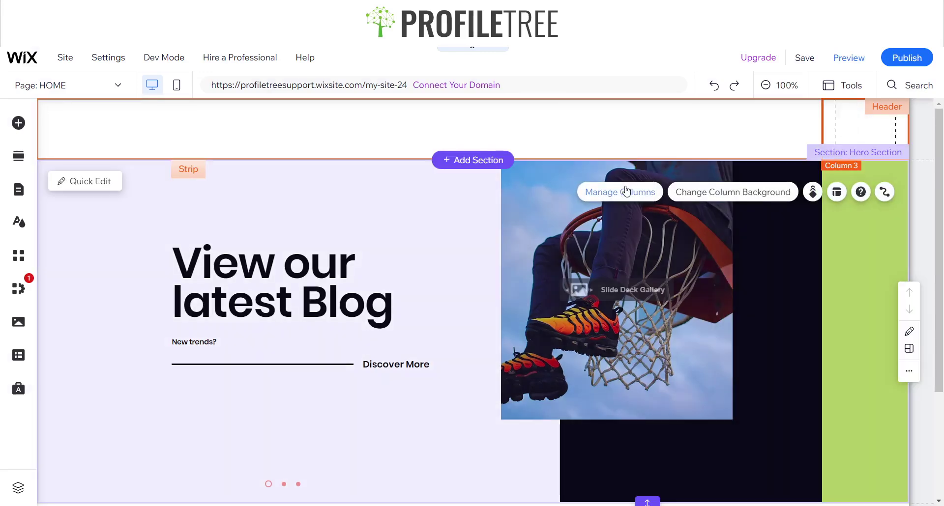
pyautogui.click(694, 202)
pyautogui.click(420, 238)
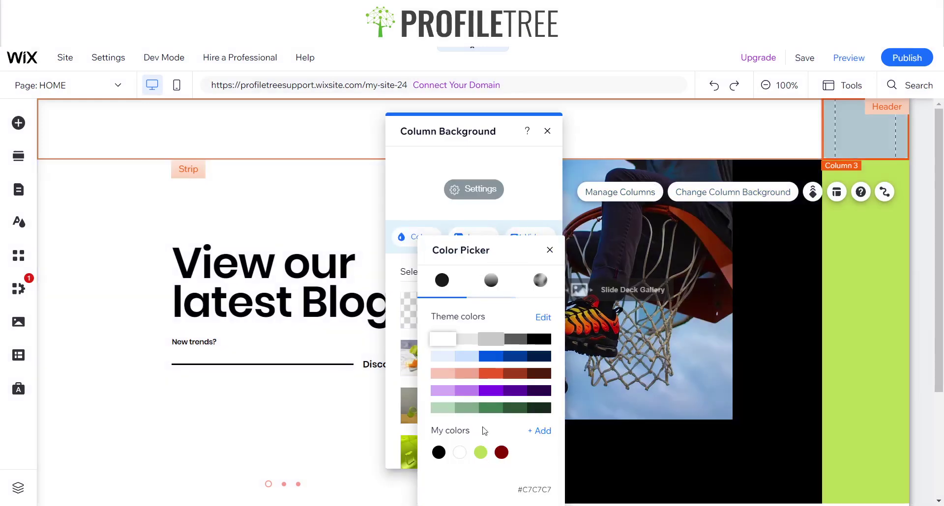
pyautogui.click(481, 452)
pyautogui.click(549, 250)
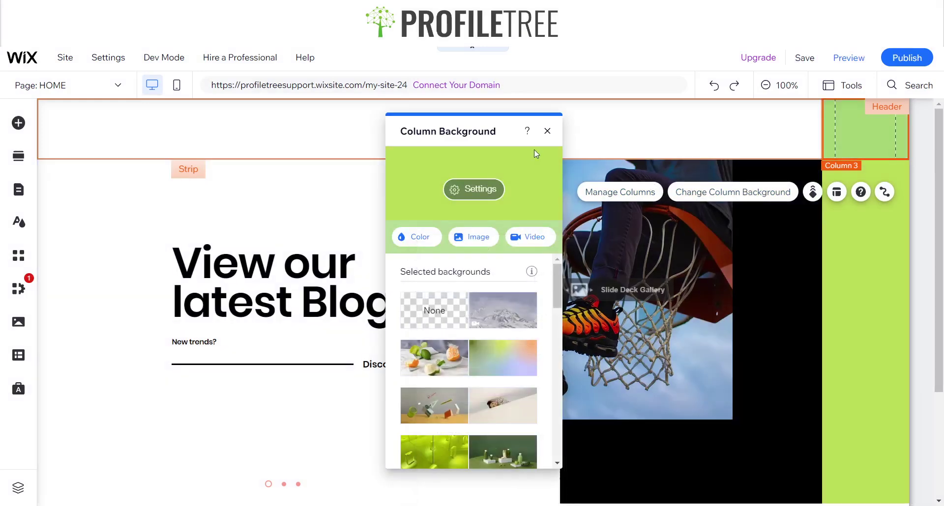
pyautogui.click(547, 130)
# Step: Fill column 2 of the header strip with black, #000000
pyautogui.click(636, 152)
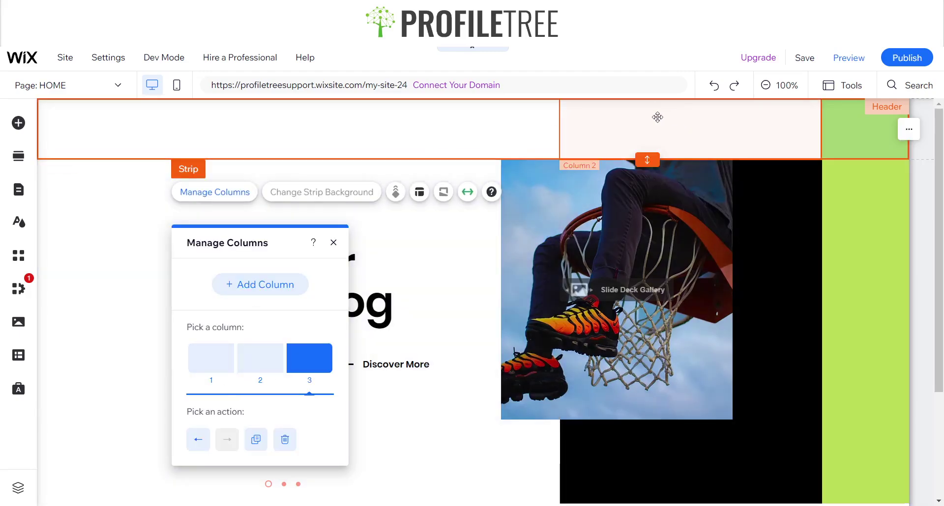
pyautogui.click(657, 117)
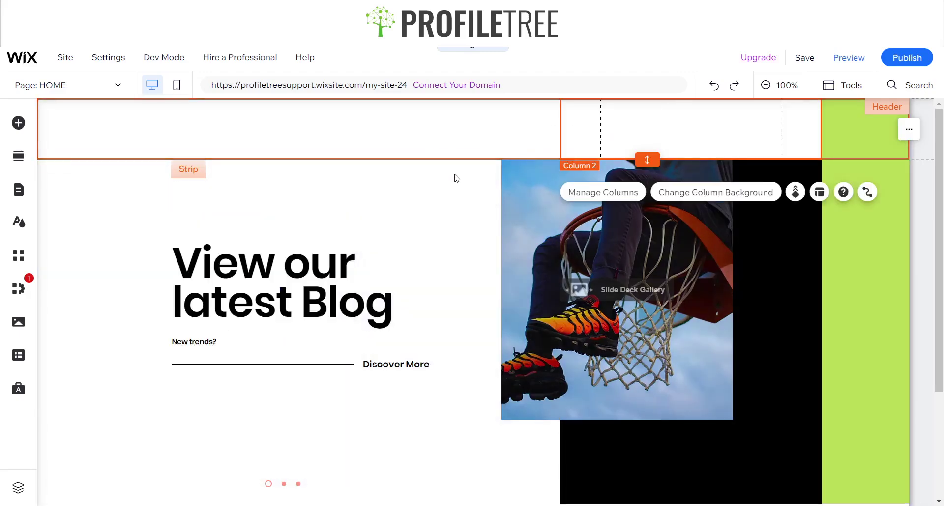
pyautogui.click(735, 197)
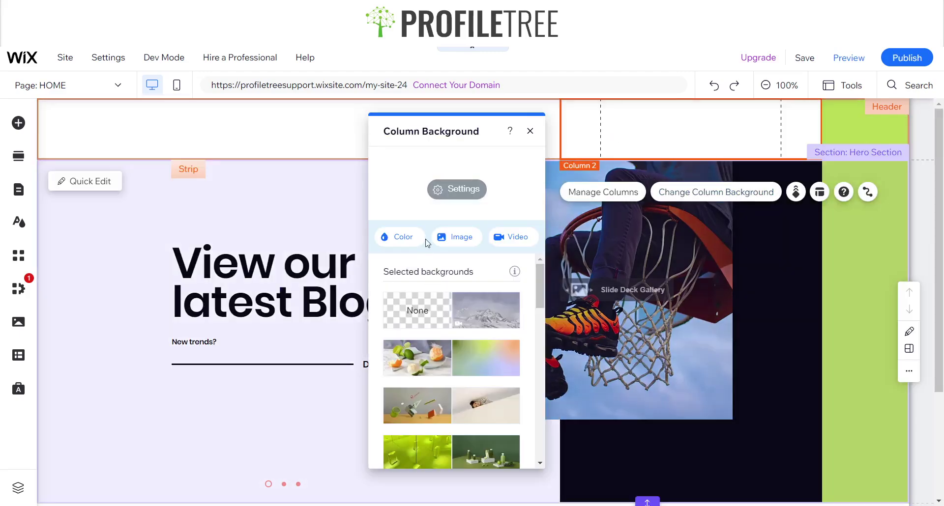
pyautogui.click(403, 237)
pyautogui.click(541, 339)
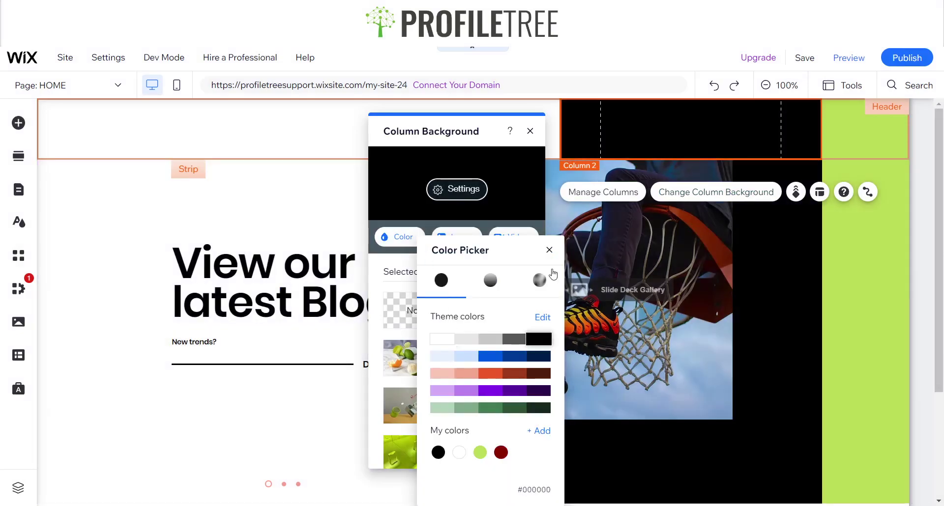
pyautogui.click(549, 250)
pyautogui.click(530, 130)
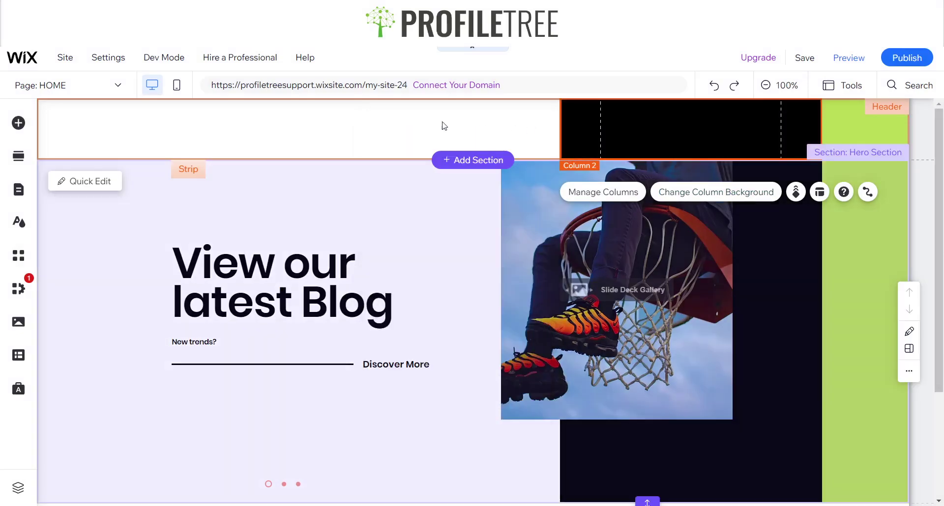
# Step: Add a small dark hexagon shape at the outer end of the header's white column and shrink the header to the strip's height
pyautogui.click(421, 123)
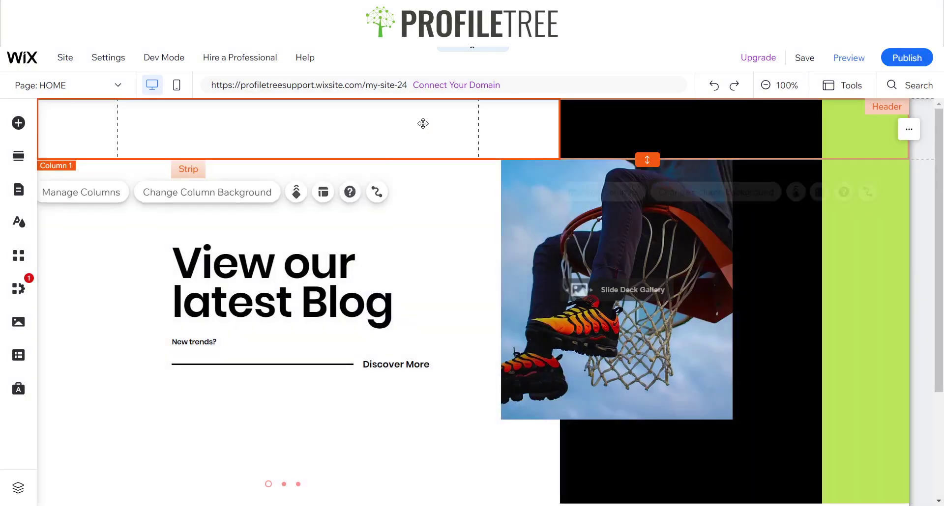
pyautogui.click(18, 123)
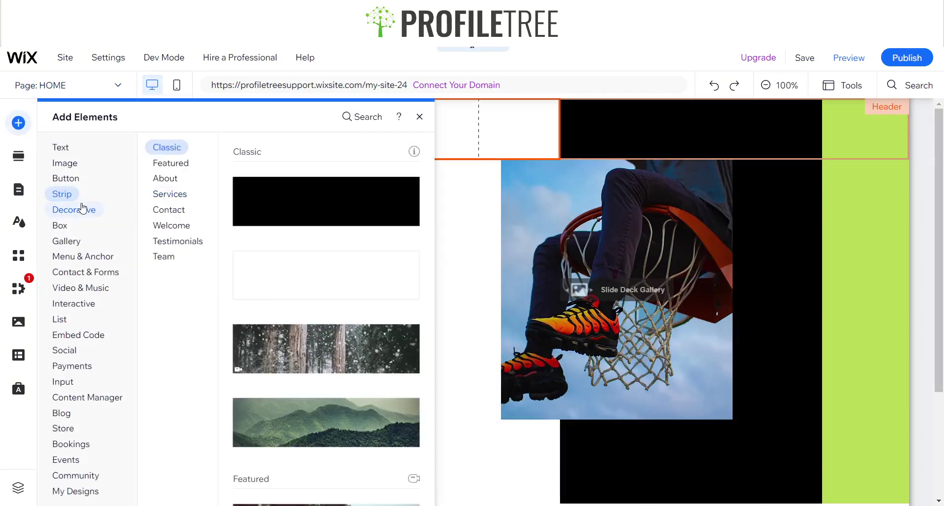
pyautogui.click(83, 208)
pyautogui.click(283, 281)
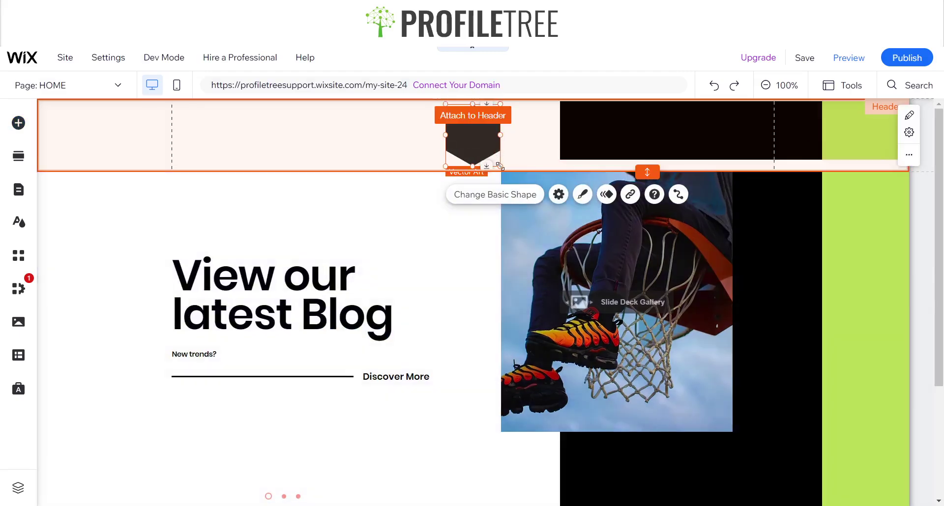
pyautogui.moveTo(500, 166); pyautogui.dragTo(489, 153)
pyautogui.moveTo(238, 174); pyautogui.dragTo(106, 135)
pyautogui.moveTo(319, 161); pyautogui.dragTo(320, 161)
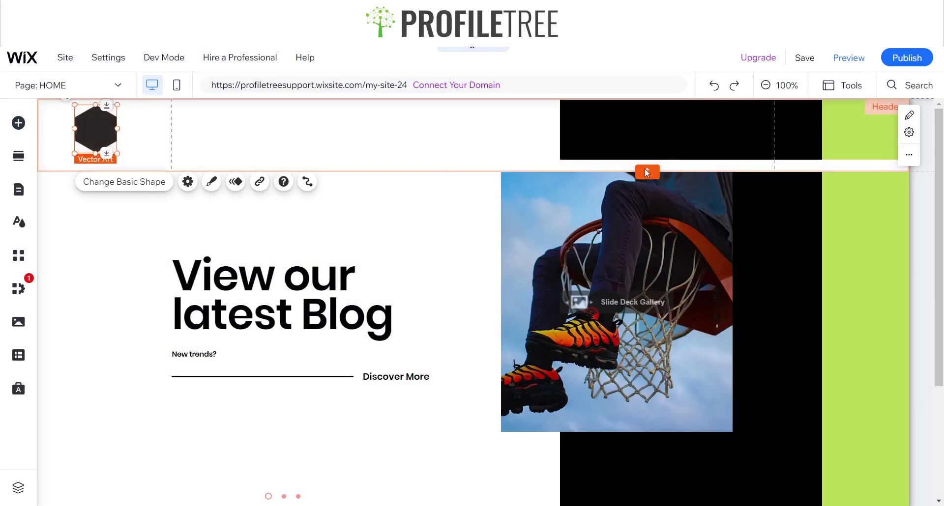
pyautogui.click(645, 169)
pyautogui.doubleClick(646, 169)
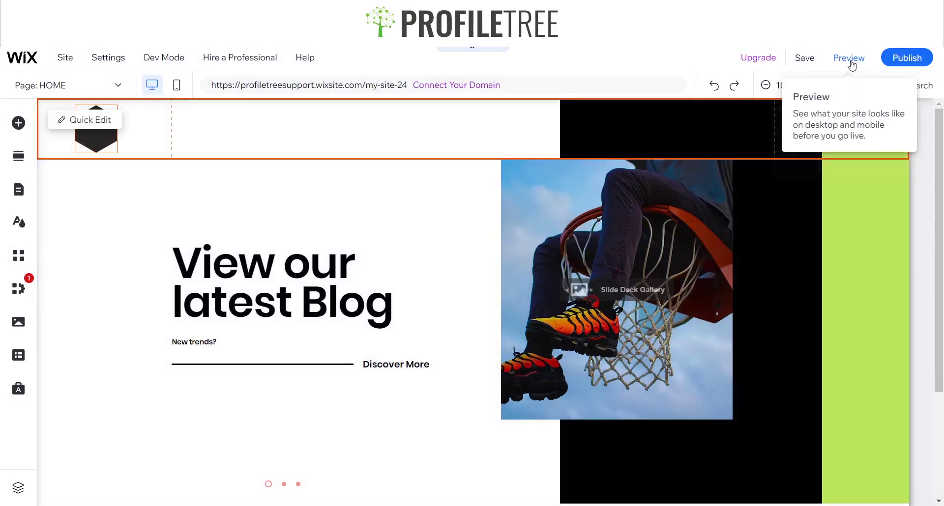
# Step: Preview the page while scrolling and examine the header's scroll behavior options
pyautogui.click(852, 60)
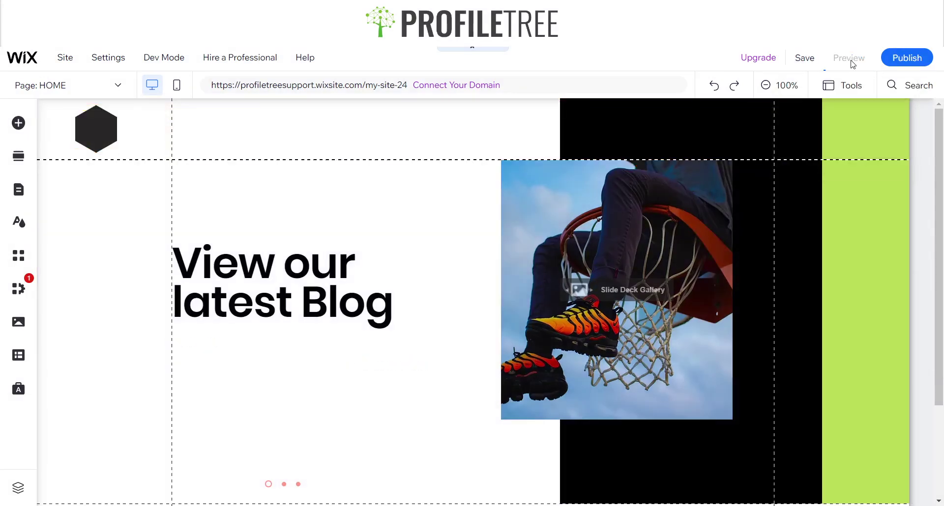
pyautogui.scroll(-2, 704, 259)
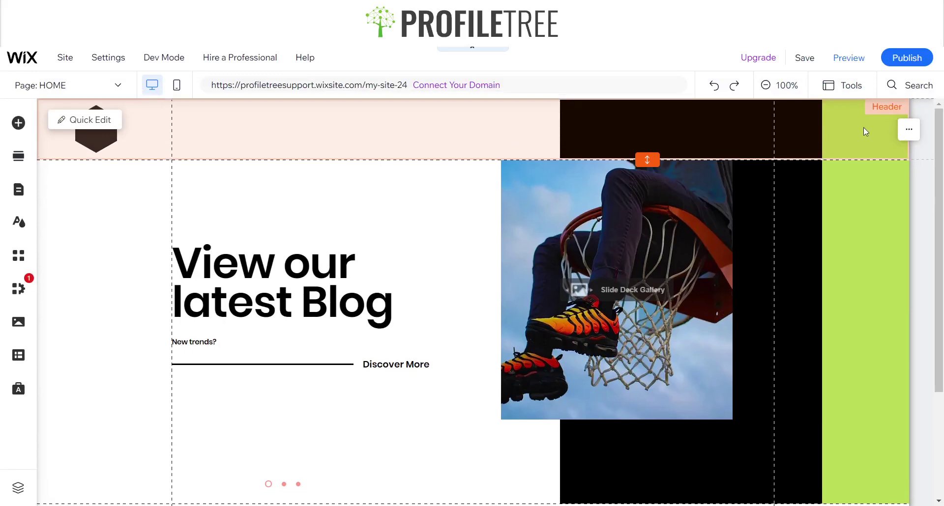
pyautogui.click(908, 133)
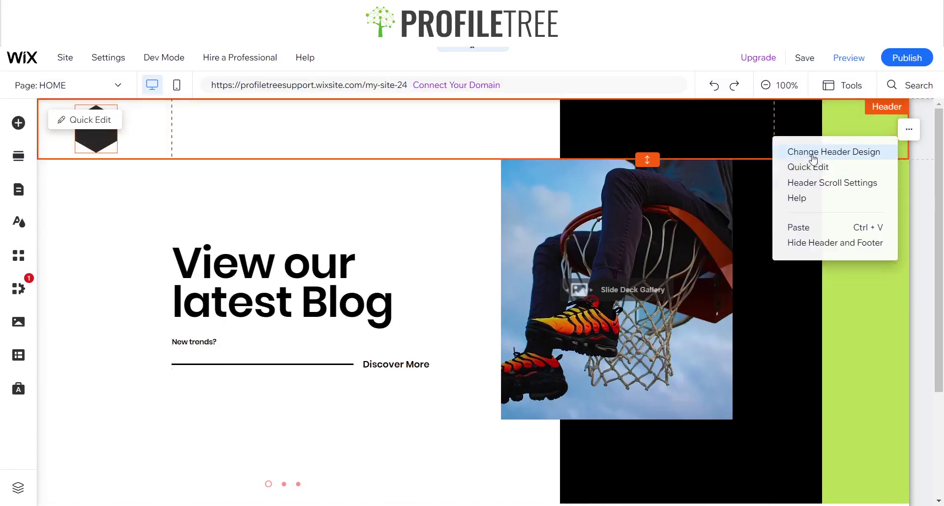
pyautogui.click(807, 183)
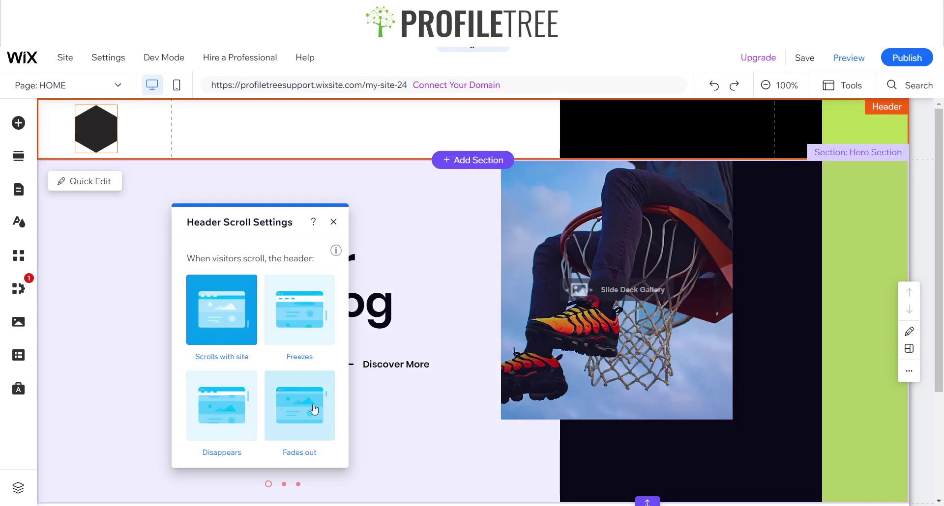
pyautogui.click(334, 221)
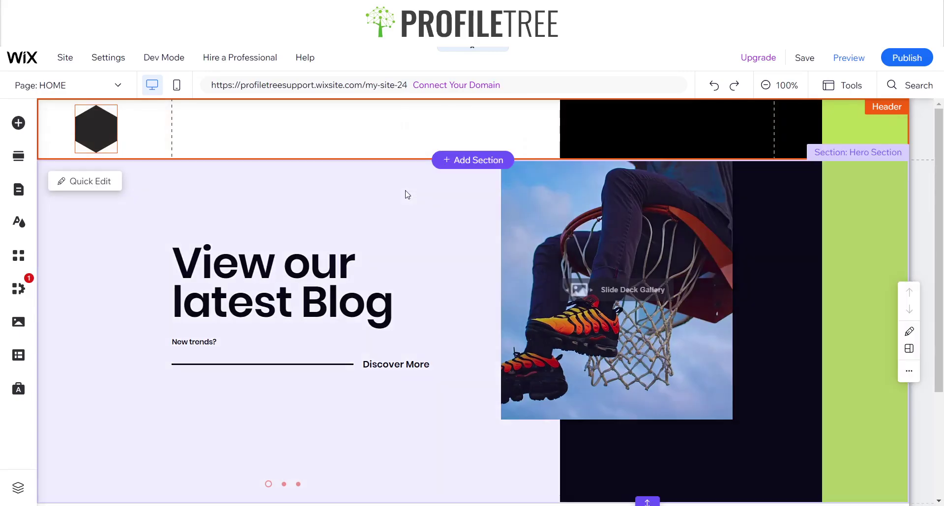
pyautogui.scroll(-3, 389, 401)
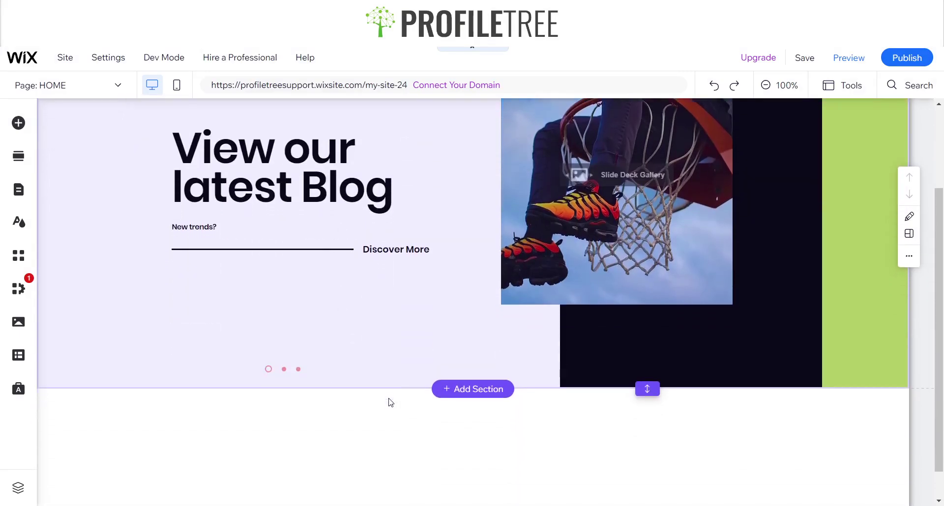
pyautogui.scroll(3, 388, 401)
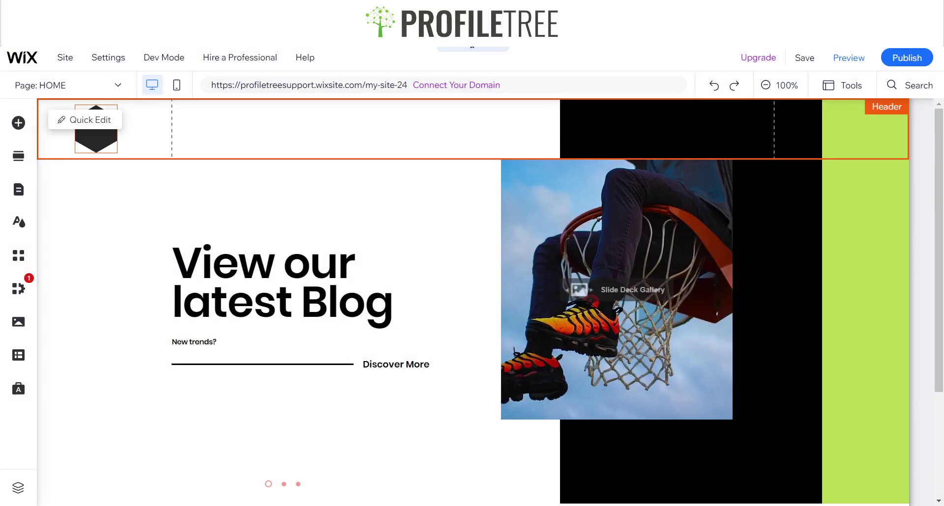
# Step: Start a site menu link to a section or anchor on the HOME page, with a new section as its target
pyautogui.click(402, 128)
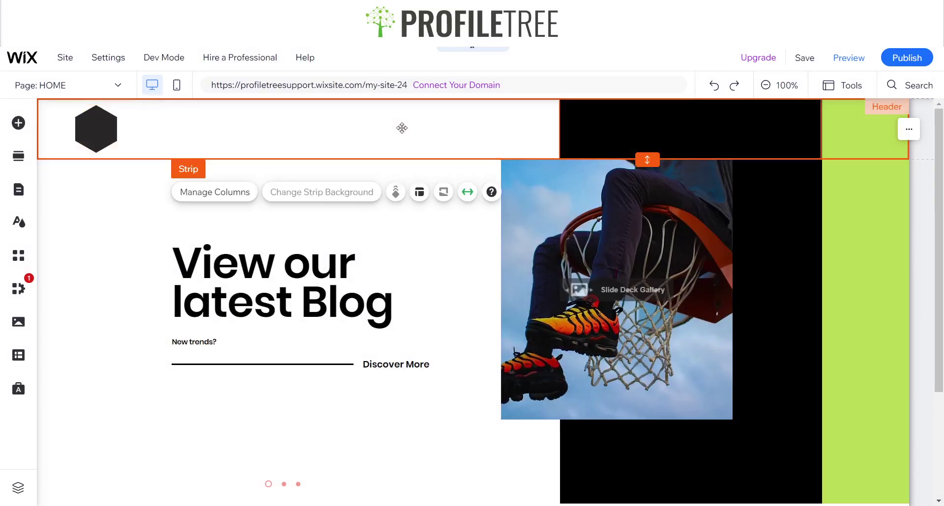
pyautogui.click(19, 190)
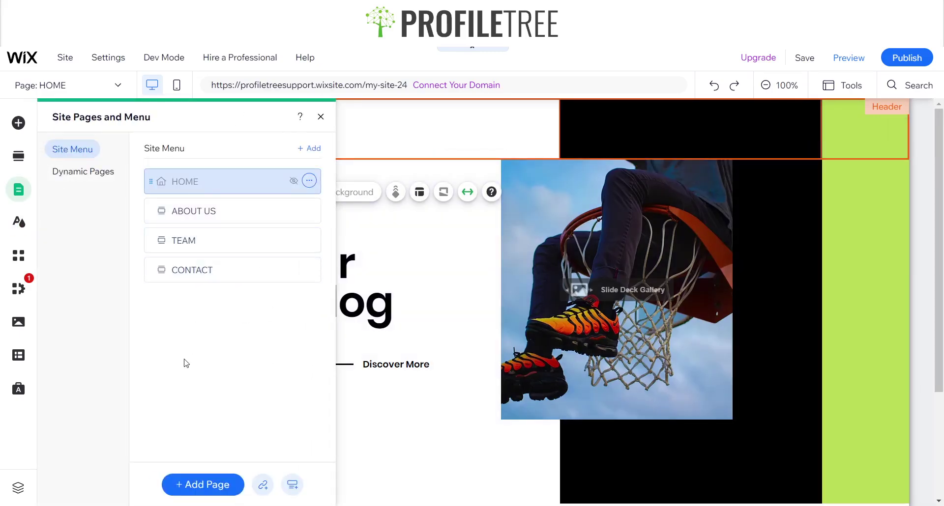
pyautogui.click(264, 485)
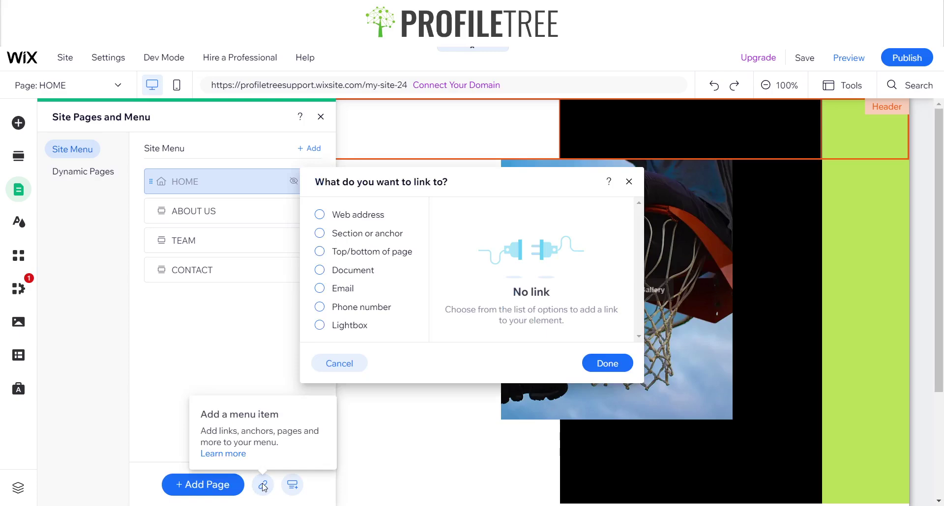
pyautogui.click(357, 241)
pyautogui.click(497, 365)
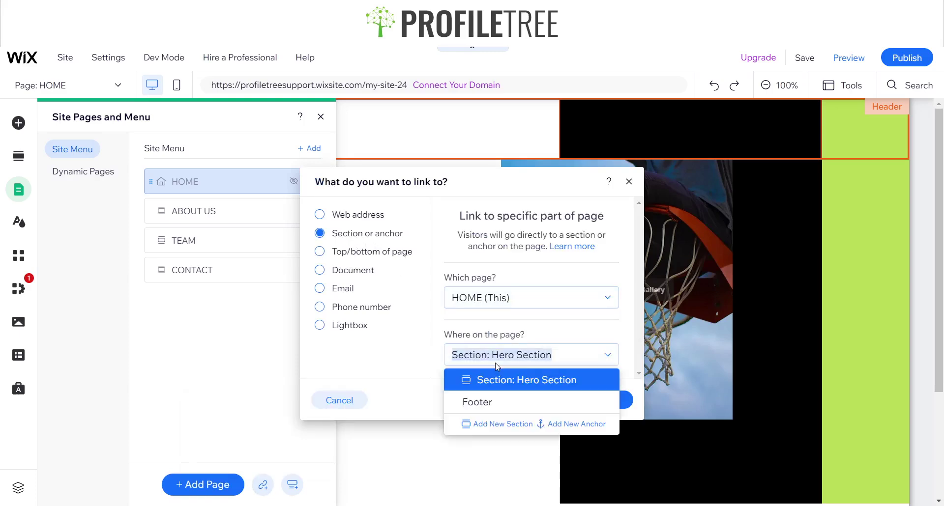
pyautogui.click(515, 425)
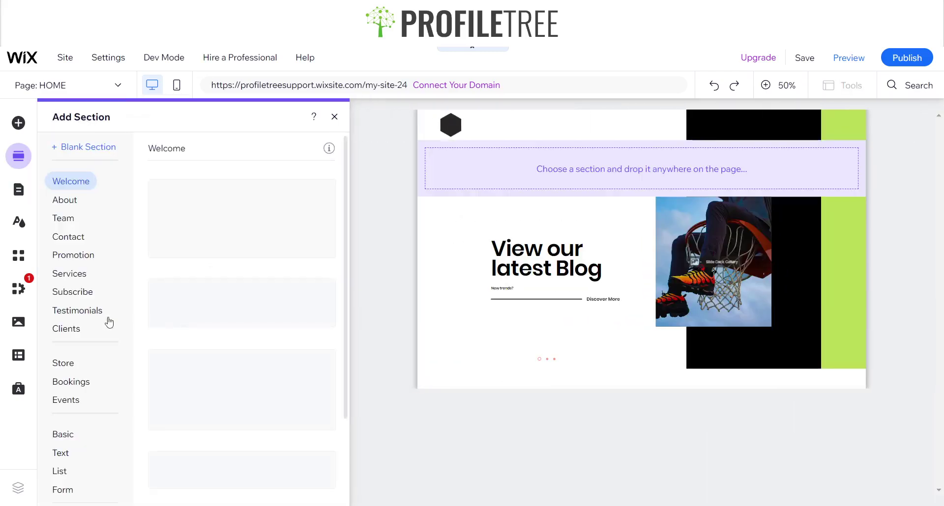
# Step: Try the black testimonials slideshow as the linked section beneath the header and undo its insertion
pyautogui.click(79, 317)
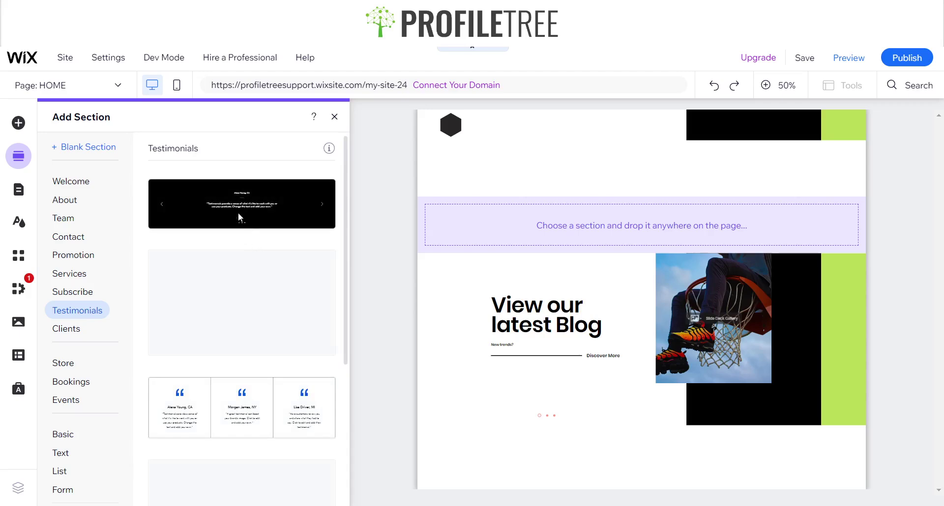
pyautogui.click(237, 216)
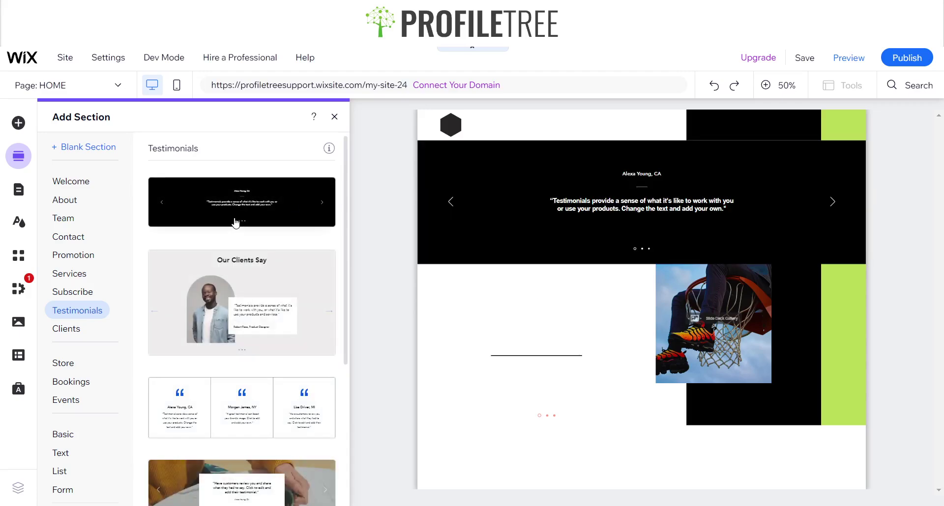
pyautogui.click(577, 281)
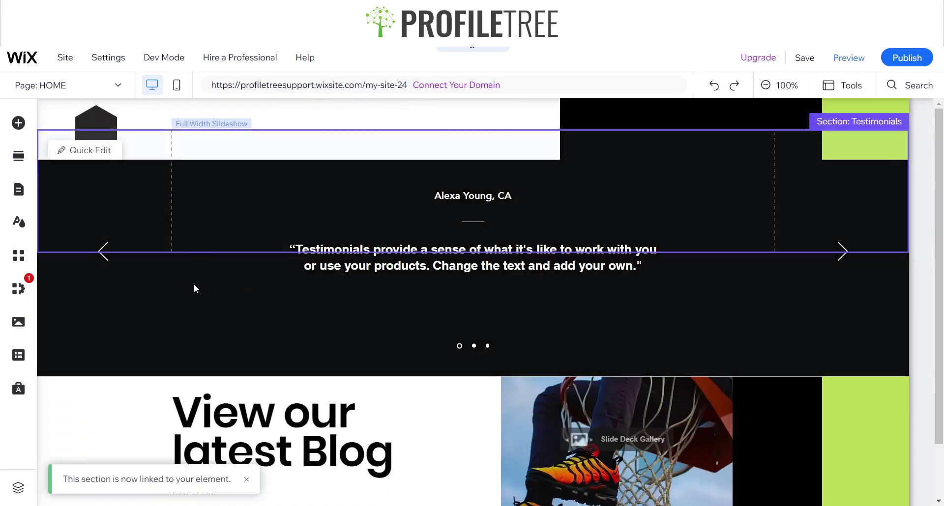
pyautogui.click(188, 319)
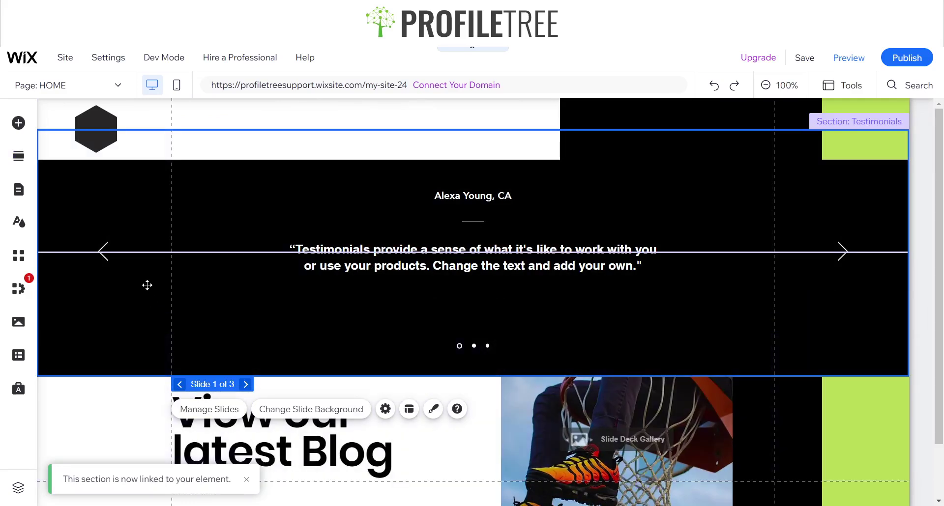
pyautogui.click(713, 86)
# Step: Add the black-and-white Our Story section from the About templates below the hero section
pyautogui.scroll(-3, 562, 371)
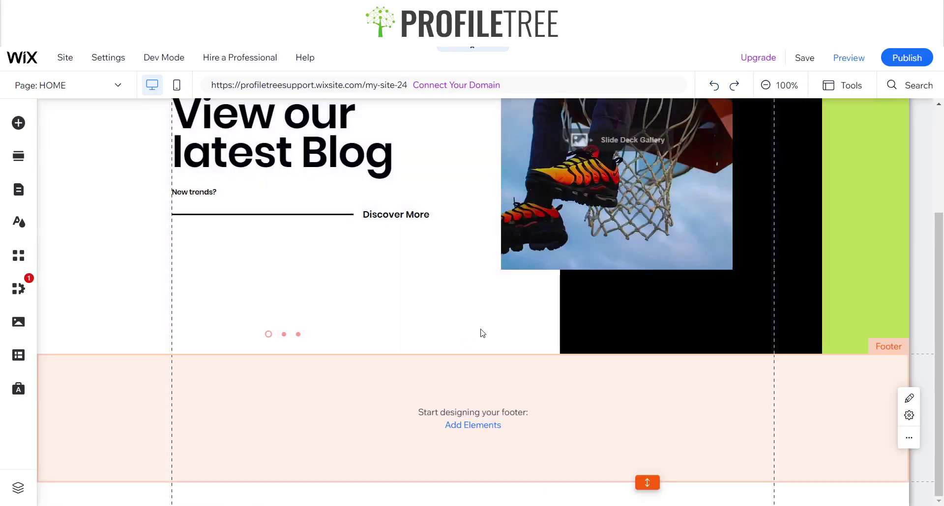
pyautogui.click(445, 356)
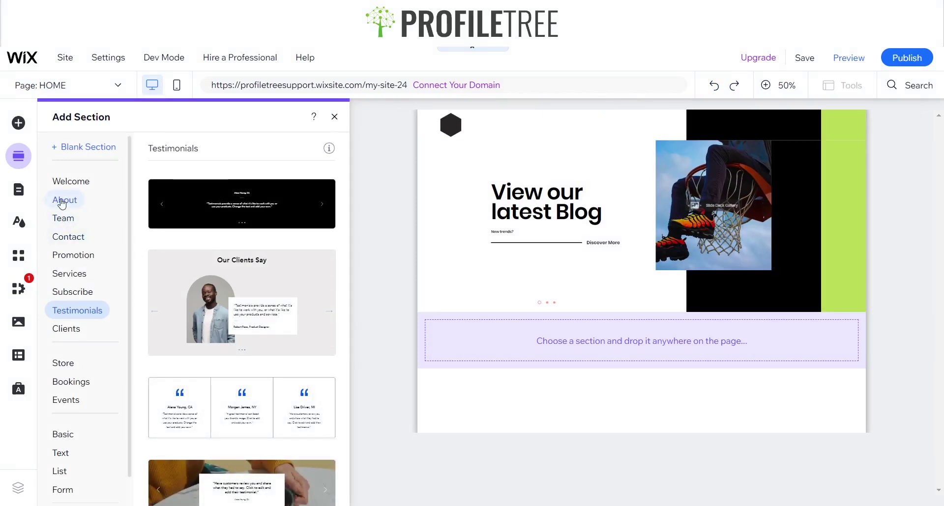
pyautogui.click(62, 201)
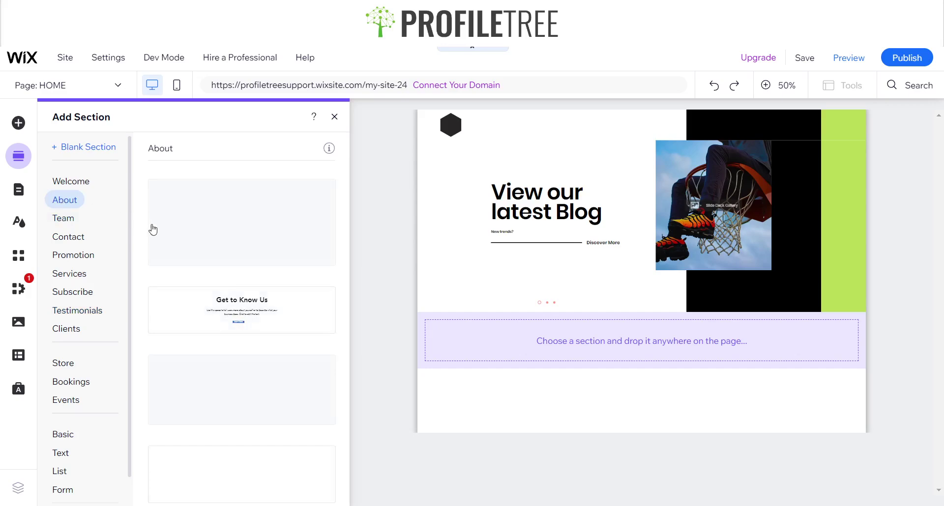
pyautogui.scroll(-4, 180, 322)
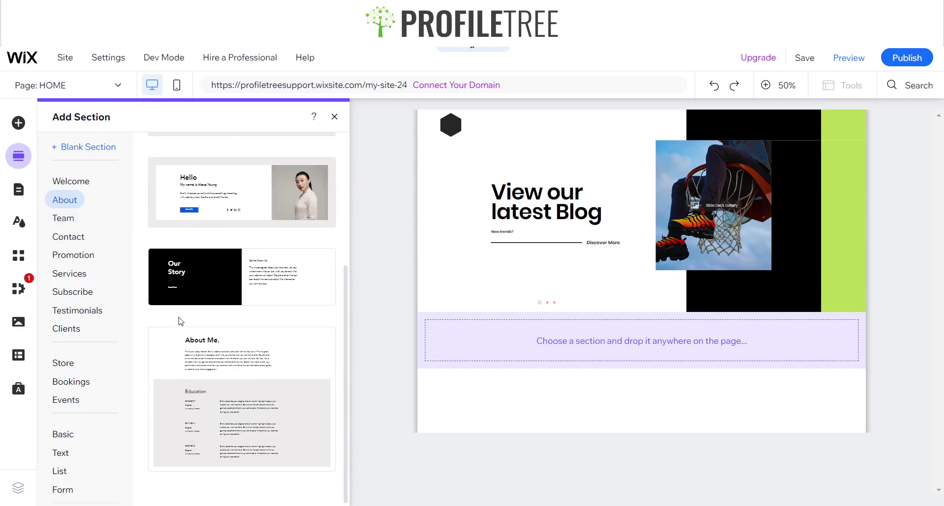
pyautogui.click(219, 298)
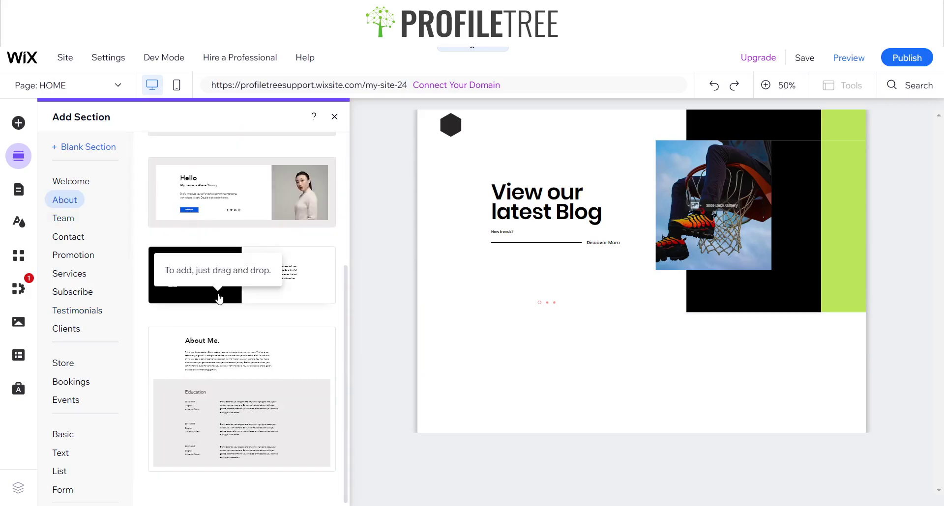
pyautogui.click(258, 297)
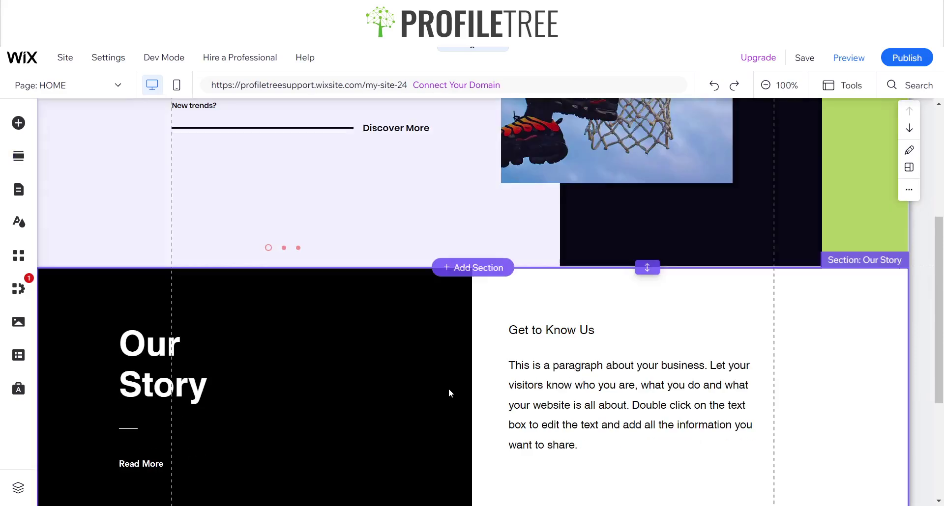
# Step: Add the three-person Meet the Team section from the Team templates below the Our Story section
pyautogui.scroll(-4, 448, 389)
pyautogui.scroll(2, 339, 327)
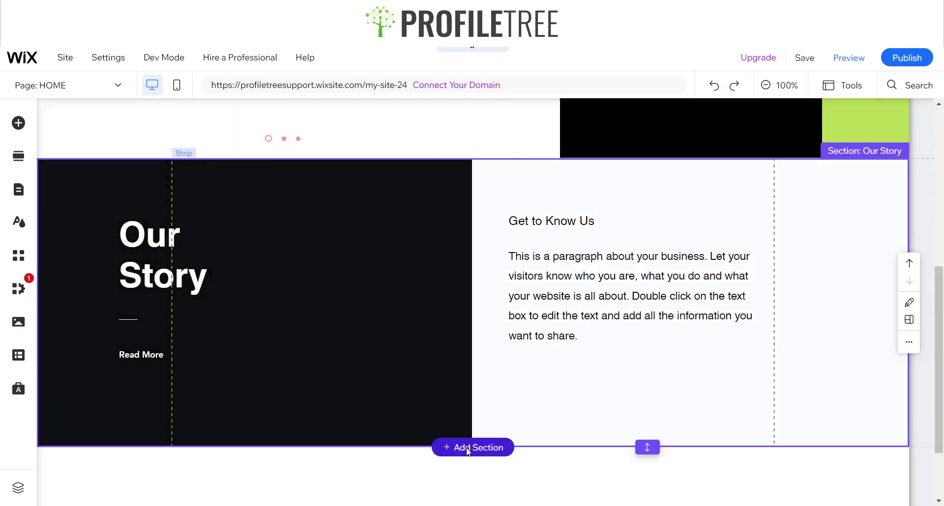
pyautogui.click(468, 448)
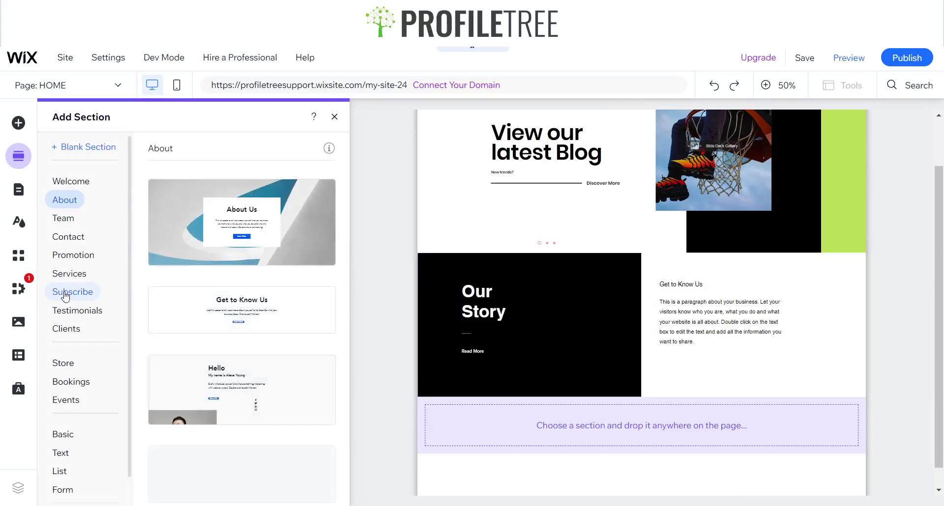
pyautogui.scroll(-4, 225, 338)
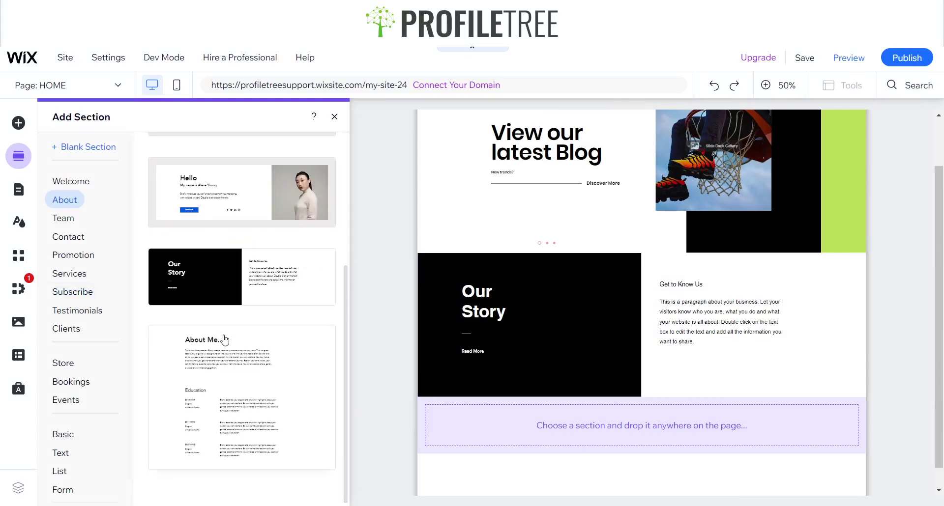
pyautogui.click(63, 218)
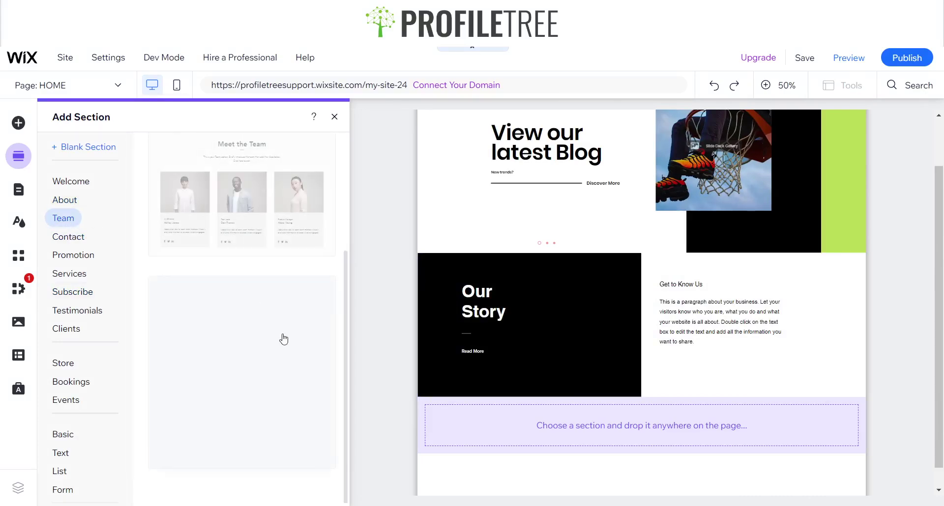
pyautogui.click(240, 236)
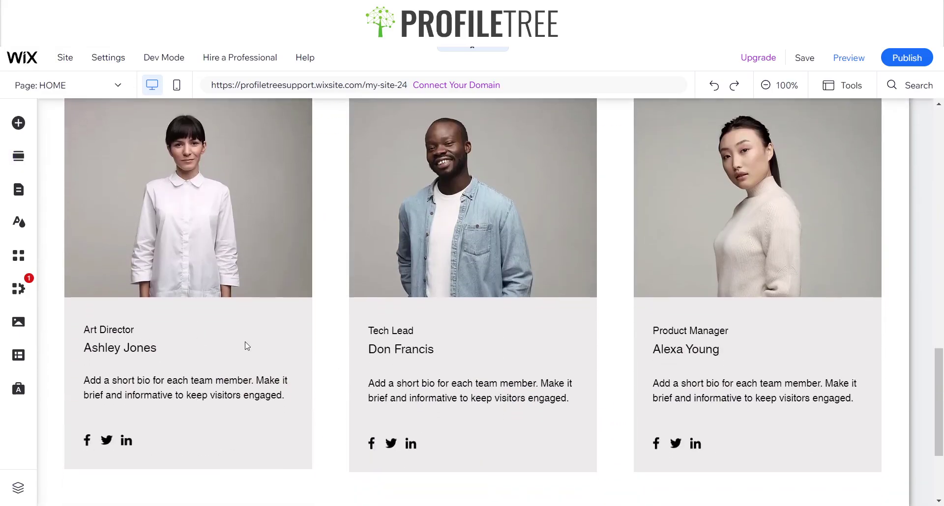
# Step: Set the background color of the first team member's card to black (#000000)
pyautogui.click(258, 319)
pyautogui.click(258, 315)
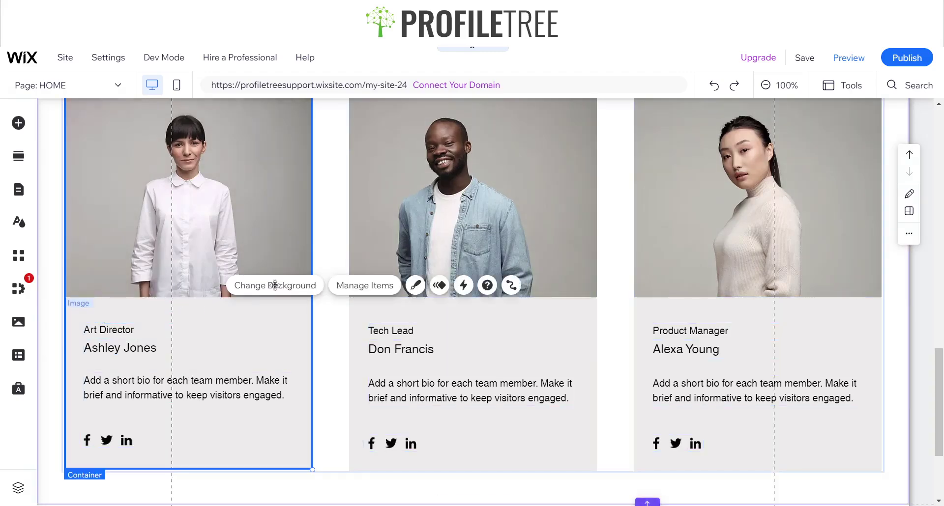
pyautogui.click(303, 284)
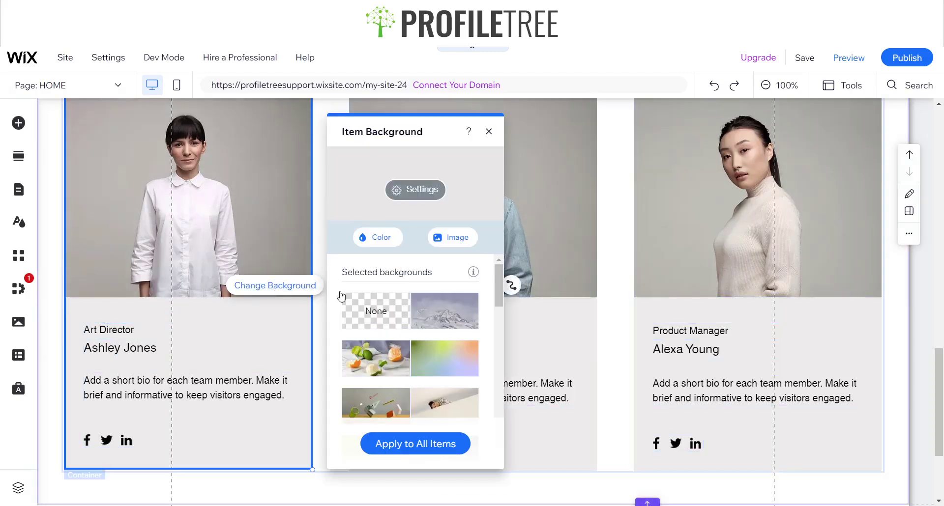
pyautogui.click(389, 243)
pyautogui.click(511, 333)
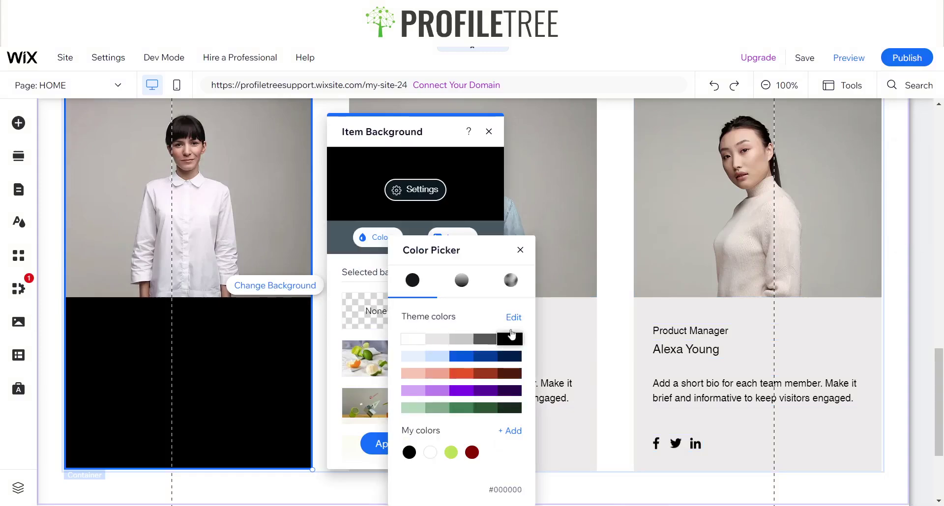
pyautogui.click(520, 250)
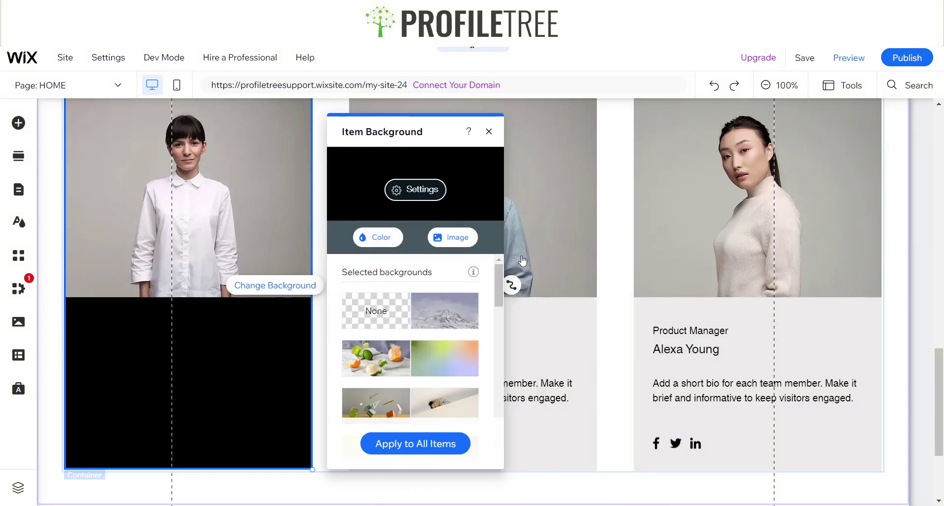
pyautogui.click(488, 132)
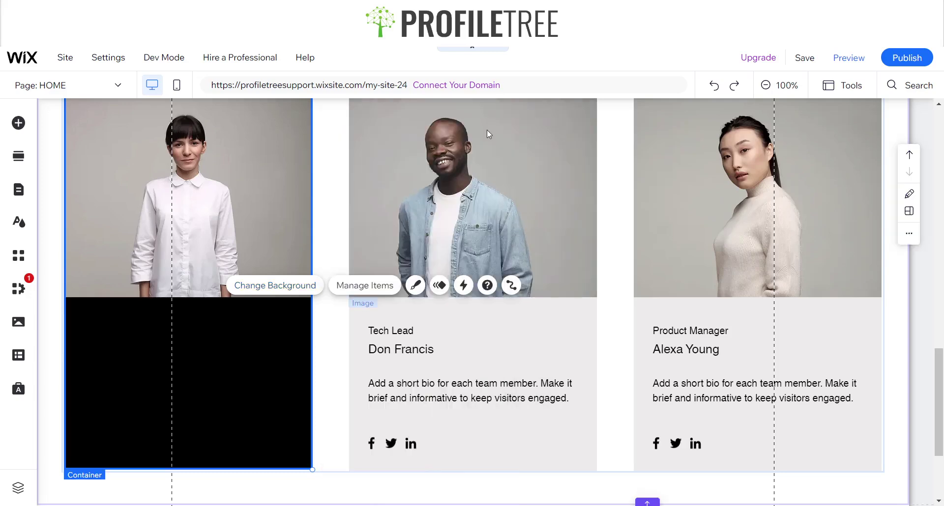
# Step: Change the text color of the team member's name on the black card to white (#FFFFFF)
pyautogui.click(480, 236)
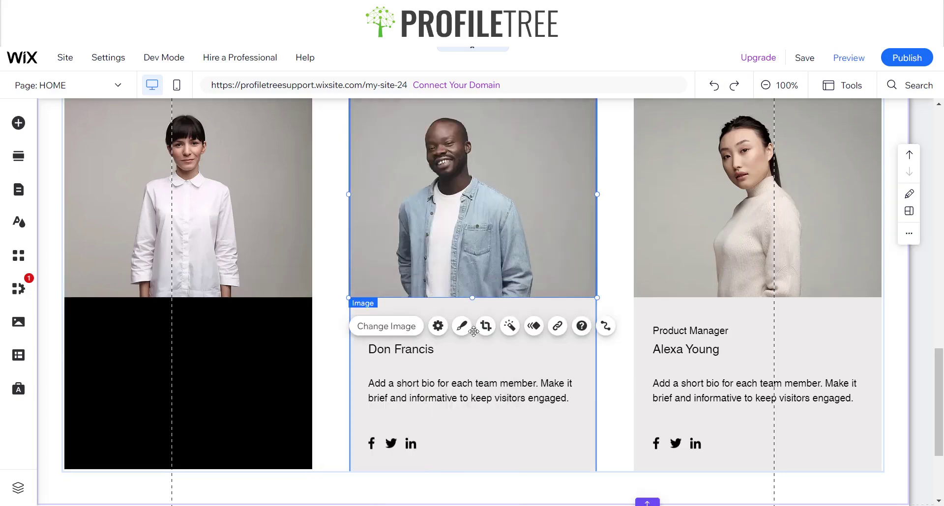
pyautogui.click(131, 352)
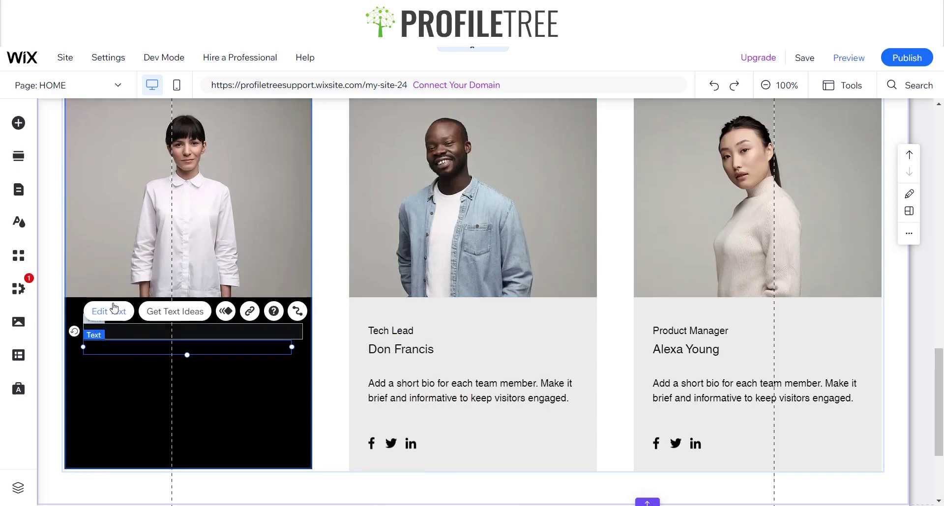
pyautogui.click(114, 310)
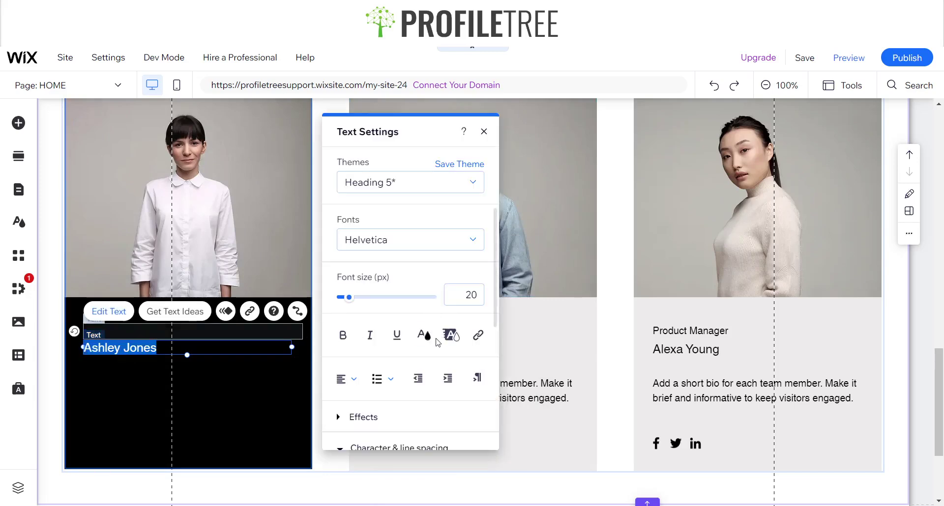
pyautogui.click(425, 337)
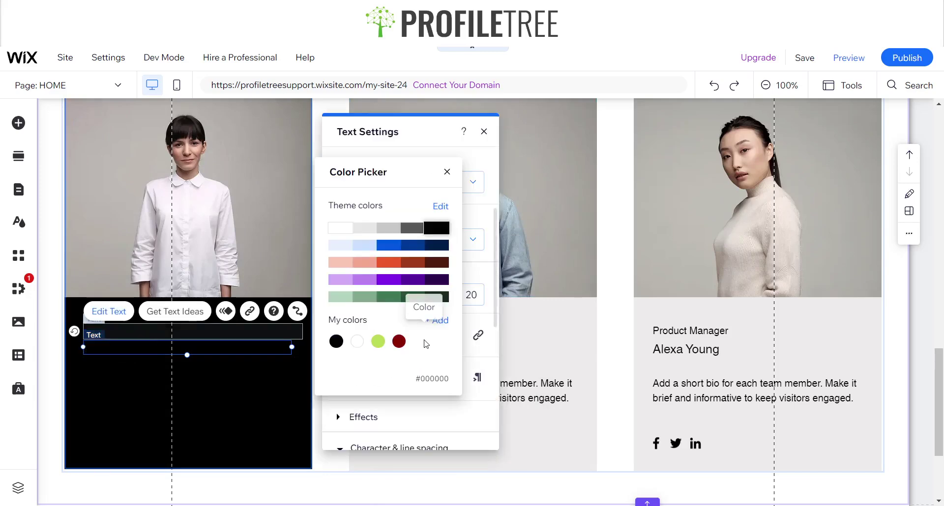
pyautogui.click(359, 344)
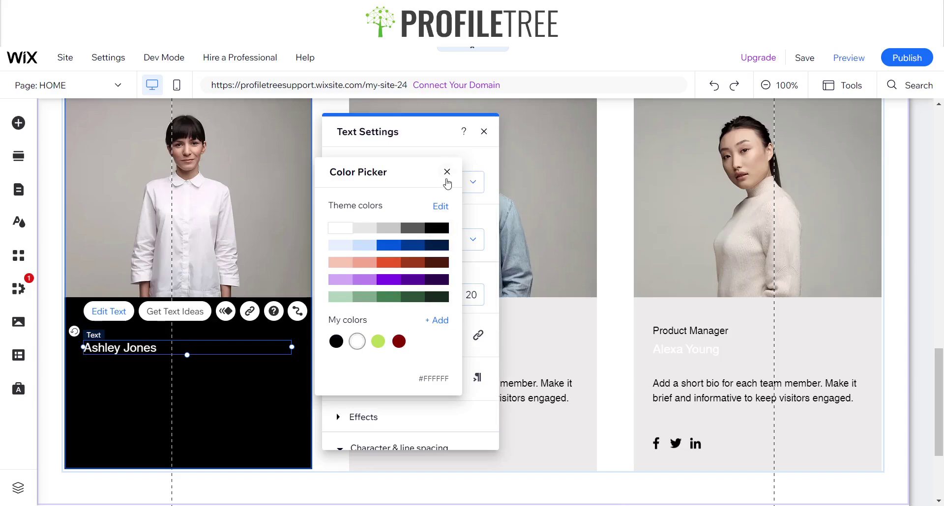
pyautogui.click(483, 133)
pyautogui.click(483, 132)
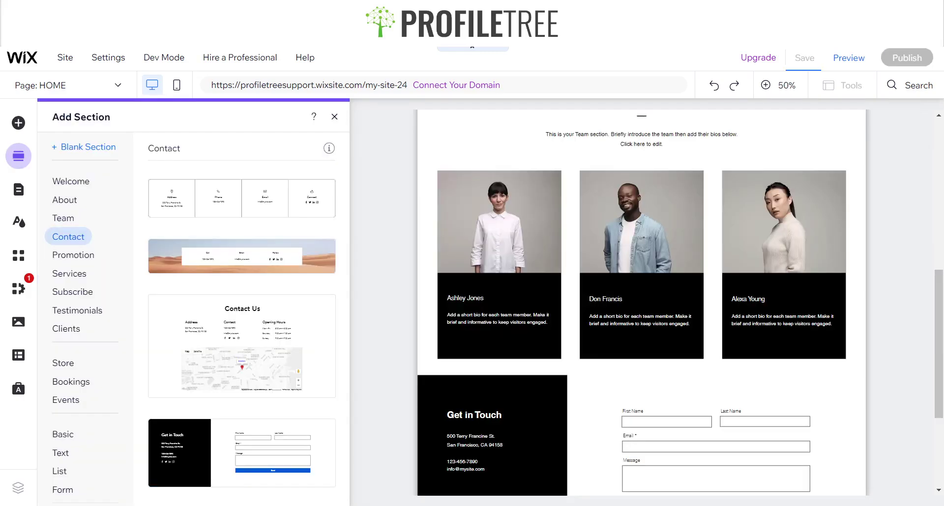
# Step: Review the home page from the hero through the Our Story, Team and Contact sections down to the footer
pyautogui.click(665, 332)
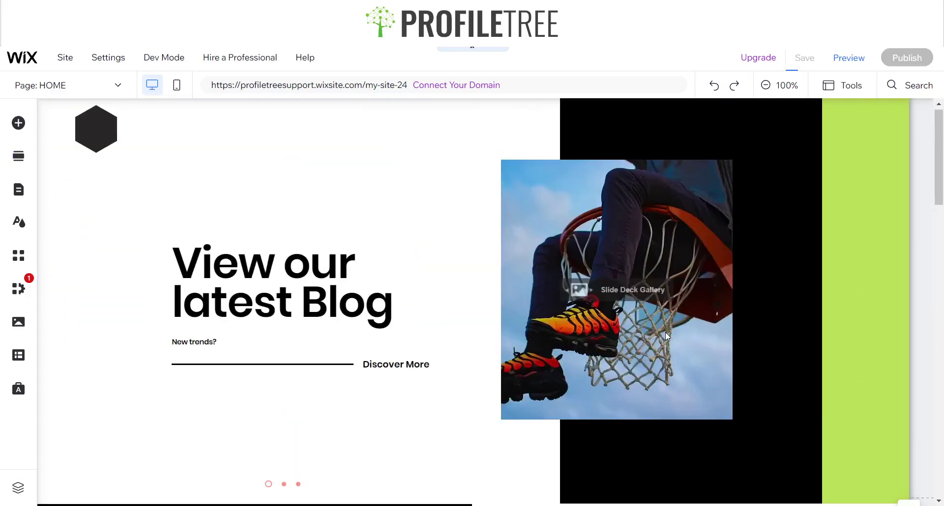
pyautogui.scroll(-10, 665, 333)
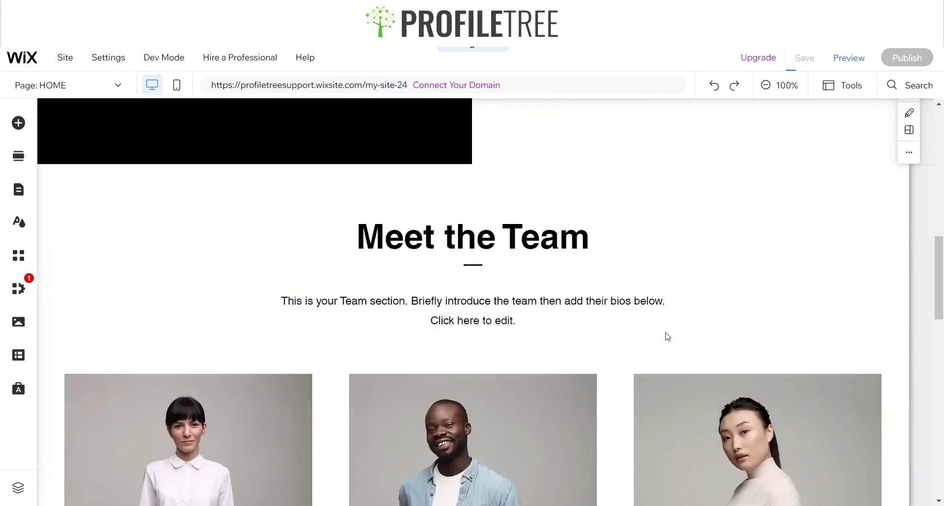
pyautogui.scroll(10, 666, 332)
pyautogui.scroll(-15, 667, 335)
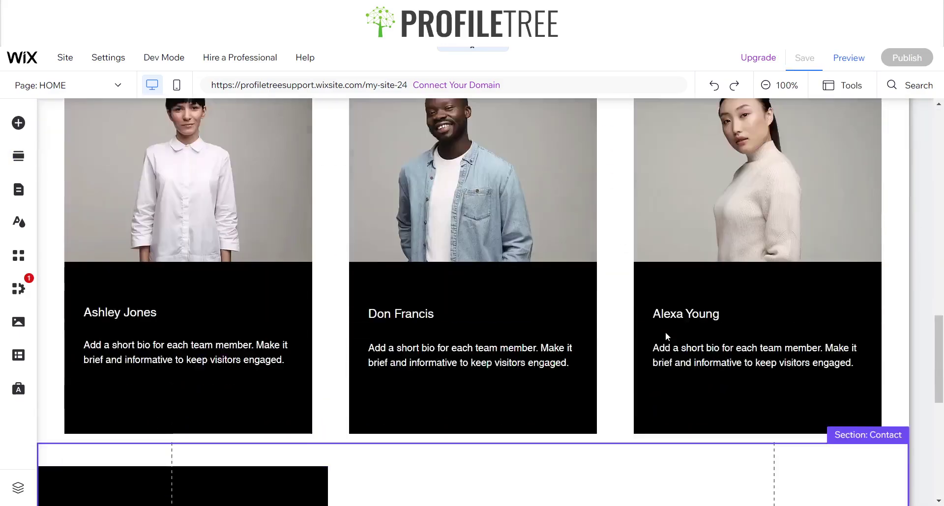
pyautogui.scroll(10, 667, 336)
pyautogui.scroll(-4, 668, 337)
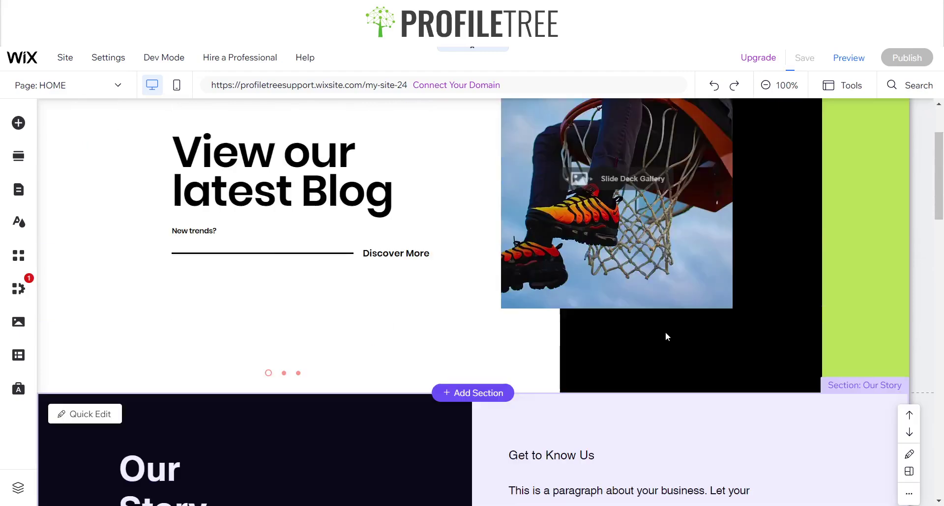
pyautogui.scroll(-7, 668, 336)
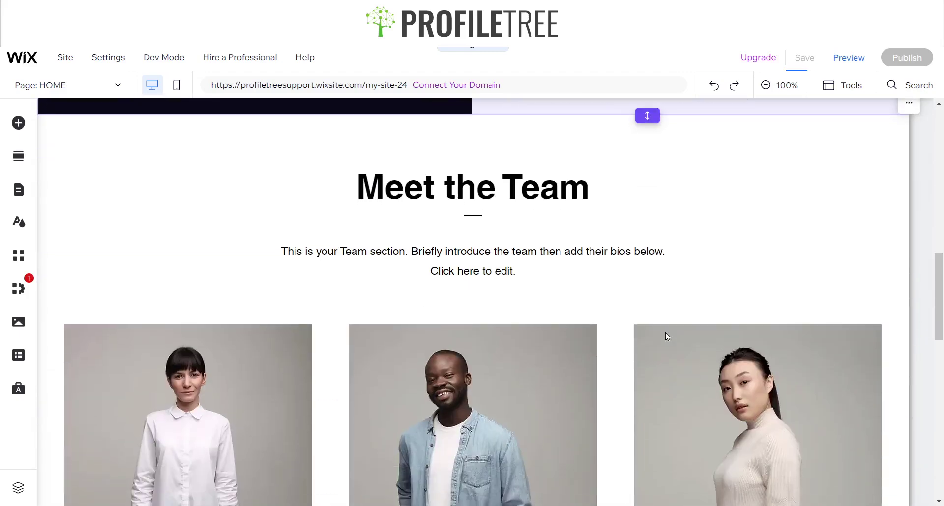
pyautogui.scroll(5, 667, 336)
pyautogui.scroll(-10, 667, 336)
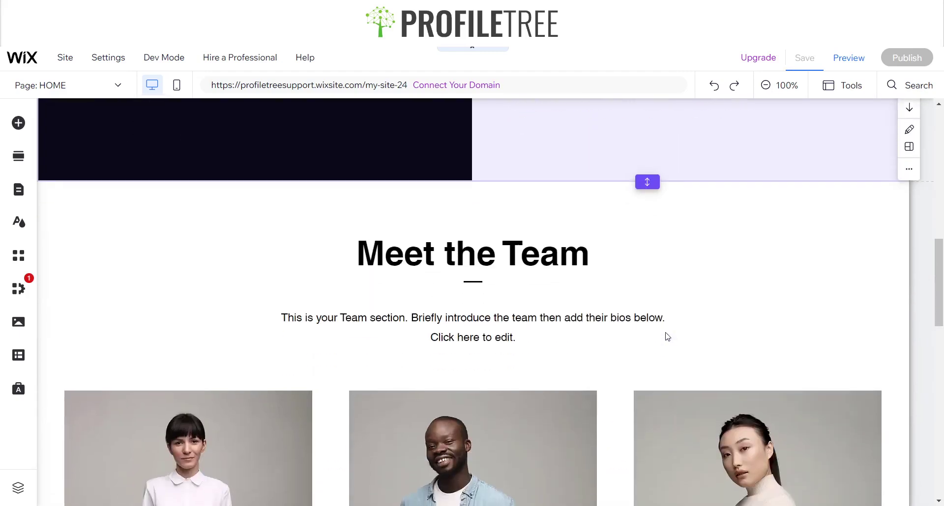
pyautogui.scroll(-10, 667, 337)
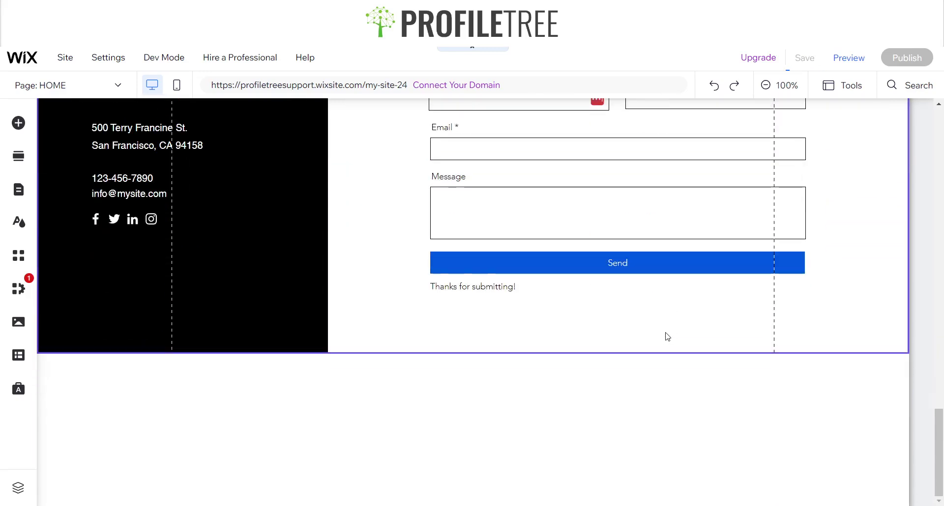
pyautogui.click(527, 400)
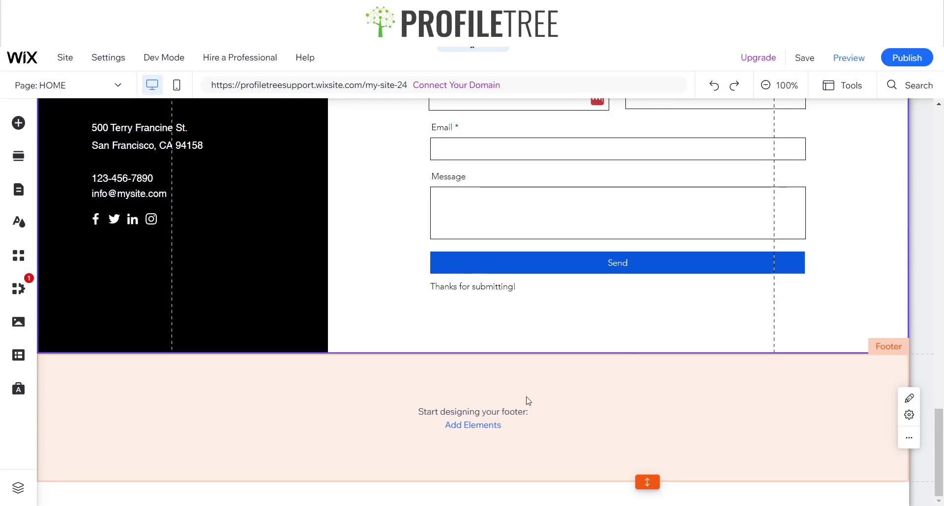
pyautogui.click(413, 409)
# Step: Add the plain-text themed menu to the page header
pyautogui.scroll(20, 419, 398)
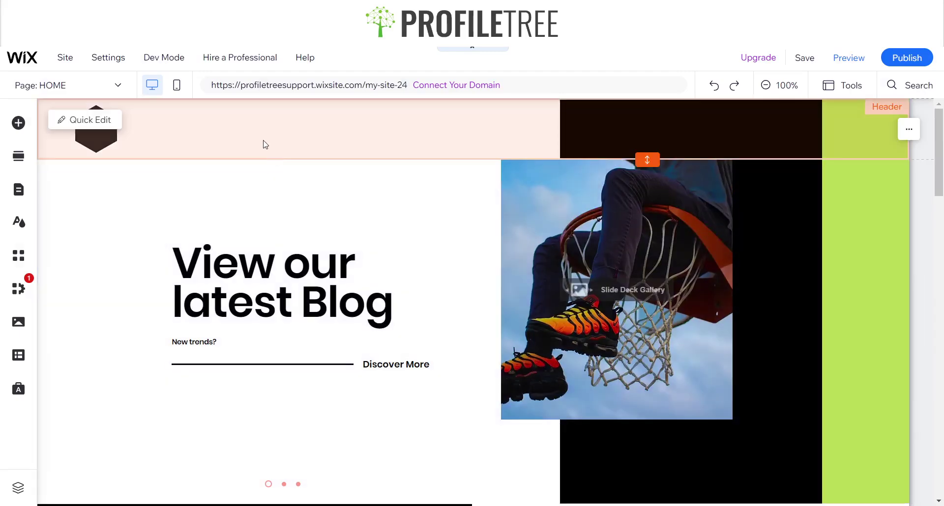
pyautogui.click(266, 143)
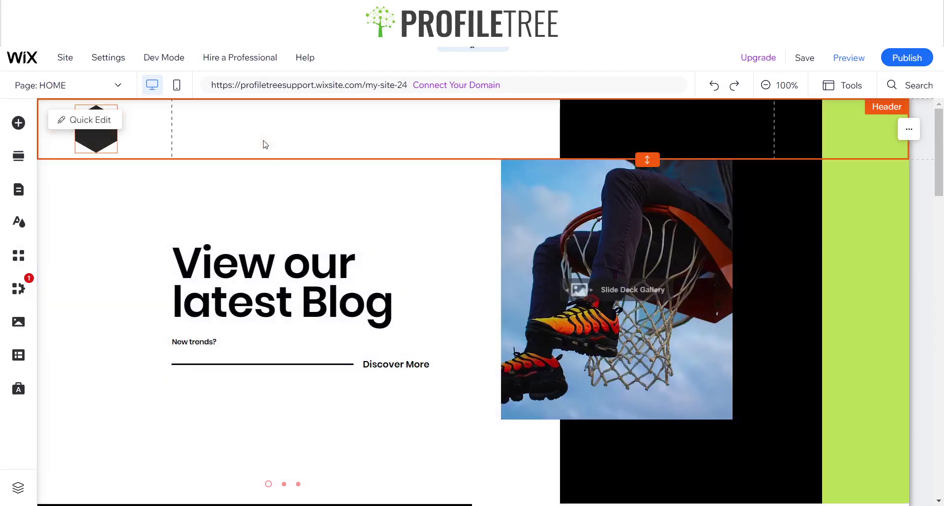
pyautogui.click(19, 124)
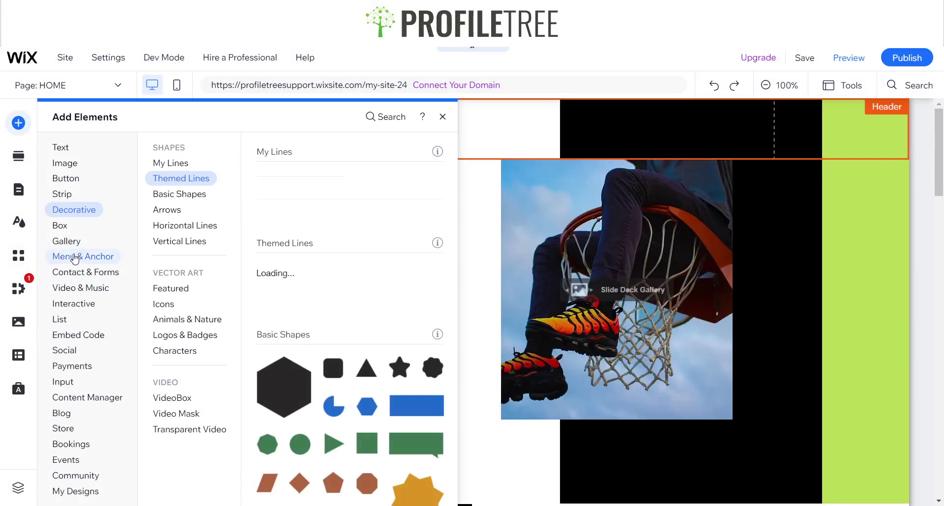
pyautogui.click(74, 258)
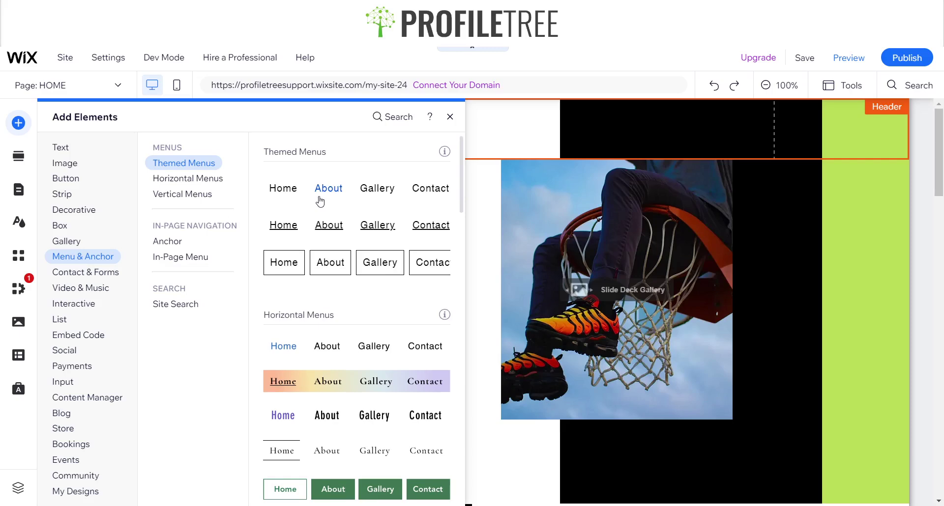
pyautogui.click(320, 201)
# Step: Place the menu beside the hexagon logo and narrow it to fit within the header's white column
pyautogui.moveTo(388, 131); pyautogui.dragTo(295, 141)
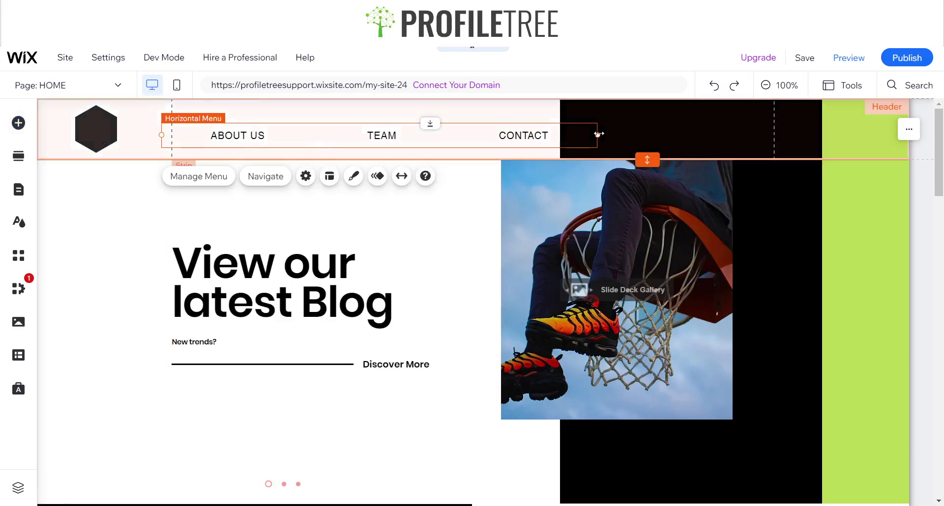
pyautogui.moveTo(585, 133); pyautogui.dragTo(555, 134)
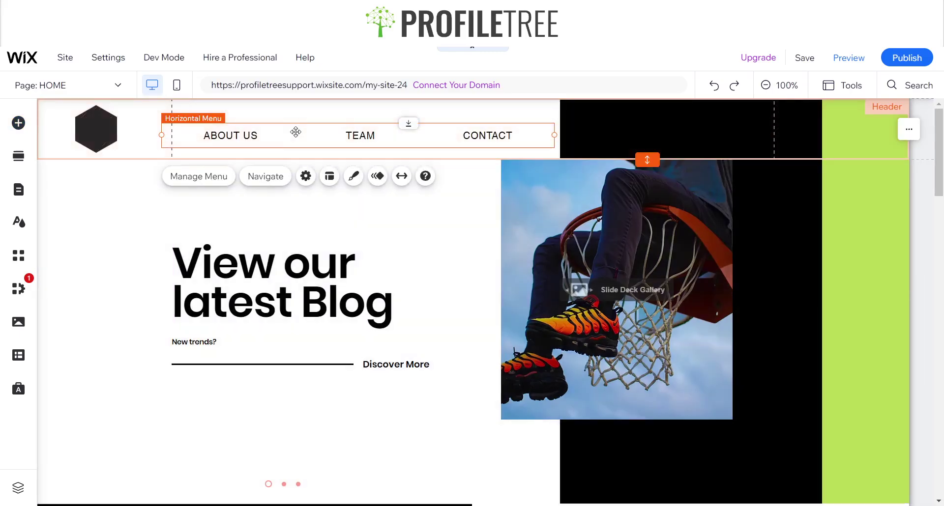
pyautogui.moveTo(298, 131); pyautogui.dragTo(305, 132)
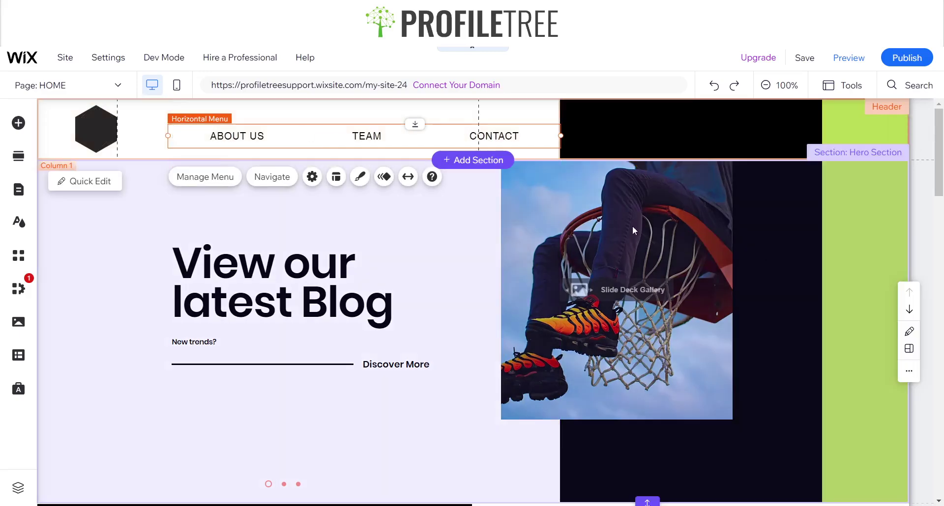
# Step: Examine the Our Story, Team and Contact sections that the header menu items refer to
pyautogui.scroll(-5, 680, 380)
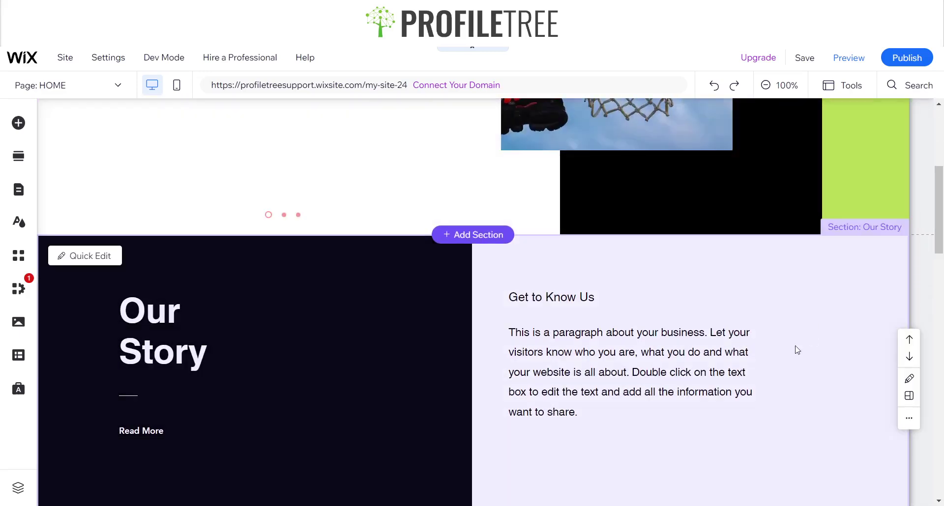
pyautogui.scroll(-8, 787, 364)
pyautogui.scroll(-5, 817, 261)
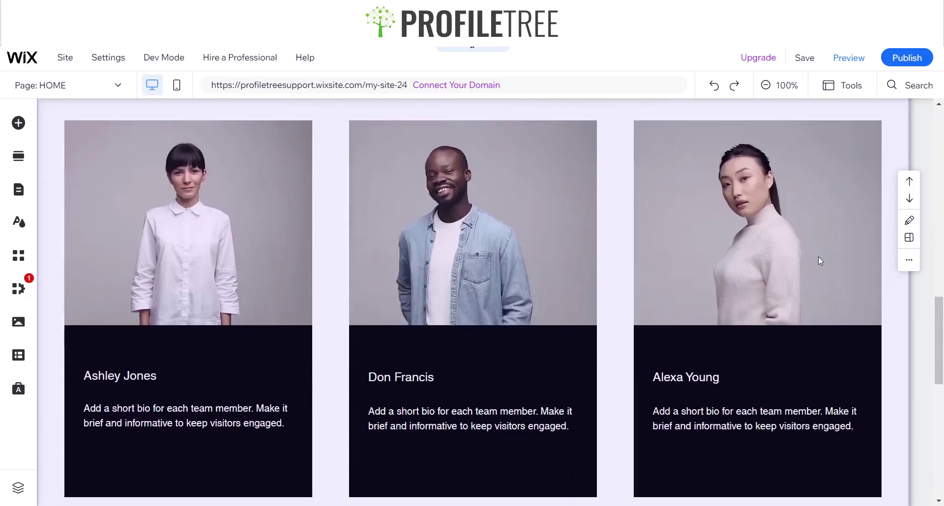
pyautogui.scroll(-5, 819, 260)
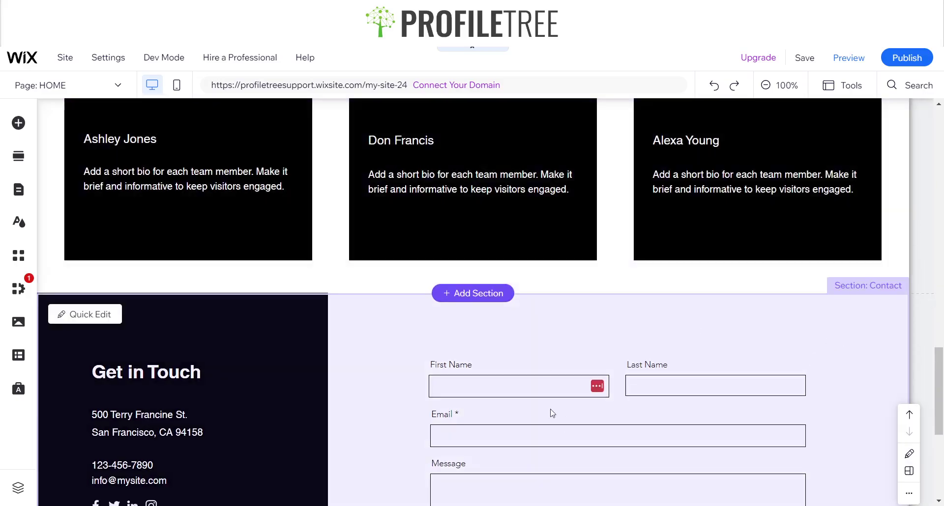
pyautogui.scroll(-2, 545, 361)
pyautogui.scroll(8, 545, 361)
pyautogui.scroll(-6, 545, 361)
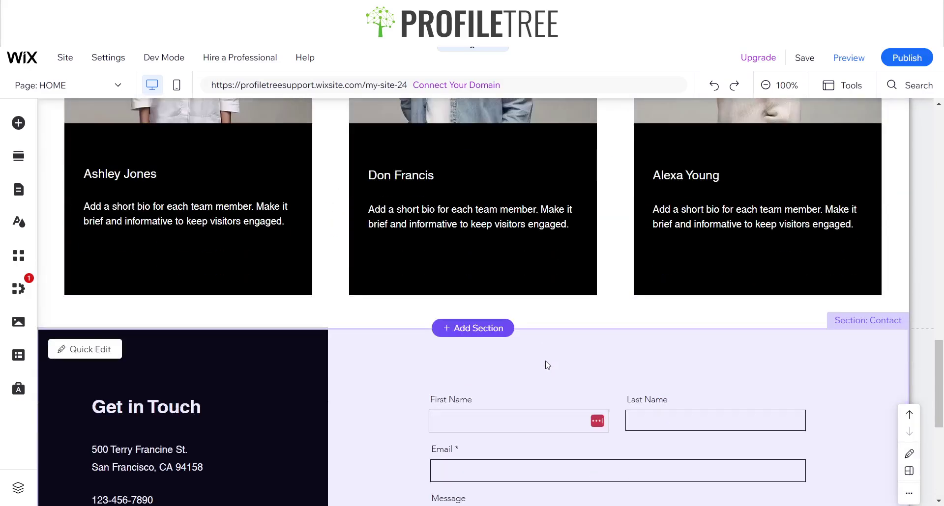
# Step: Delete the existing ABOUT US, TEAM and CONTACT items from the site menu, keeping only HOME
pyautogui.scroll(15, 545, 361)
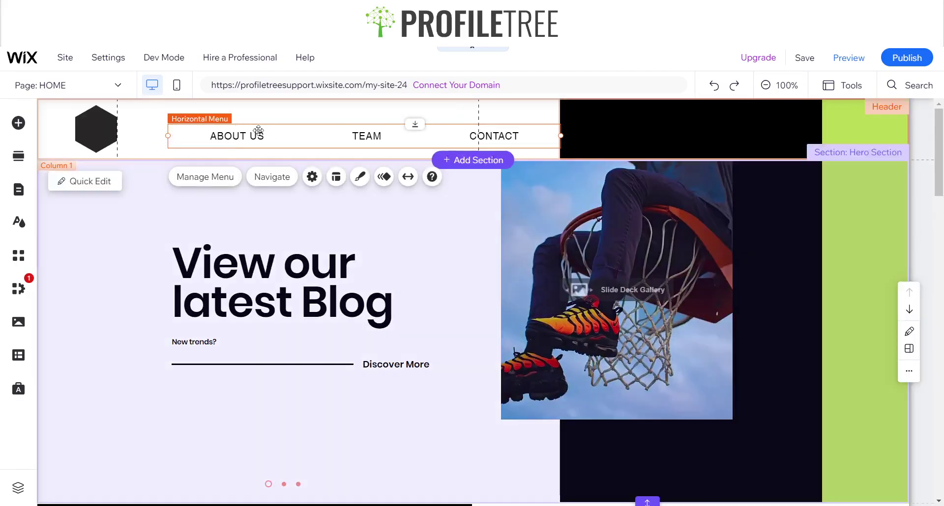
pyautogui.scroll(-5, 146, 260)
pyautogui.scroll(3, 146, 259)
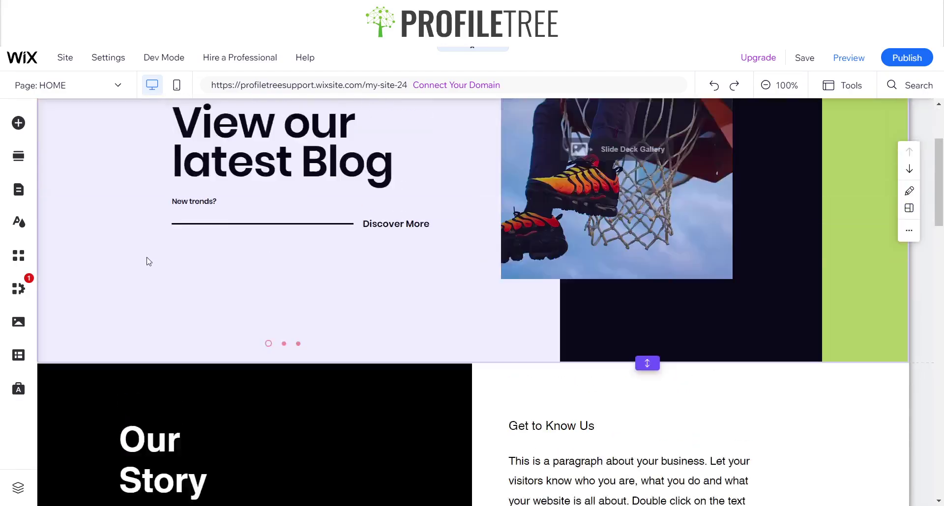
pyautogui.scroll(2, 147, 259)
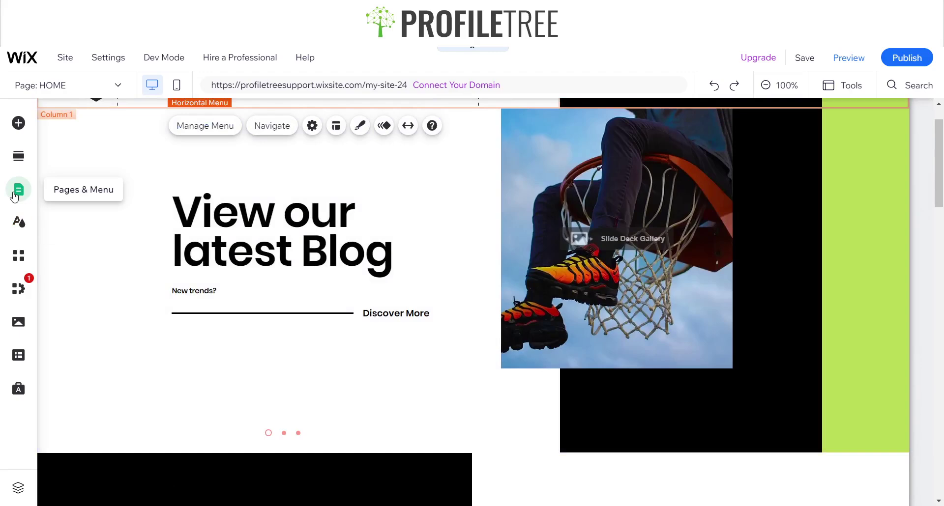
pyautogui.click(18, 190)
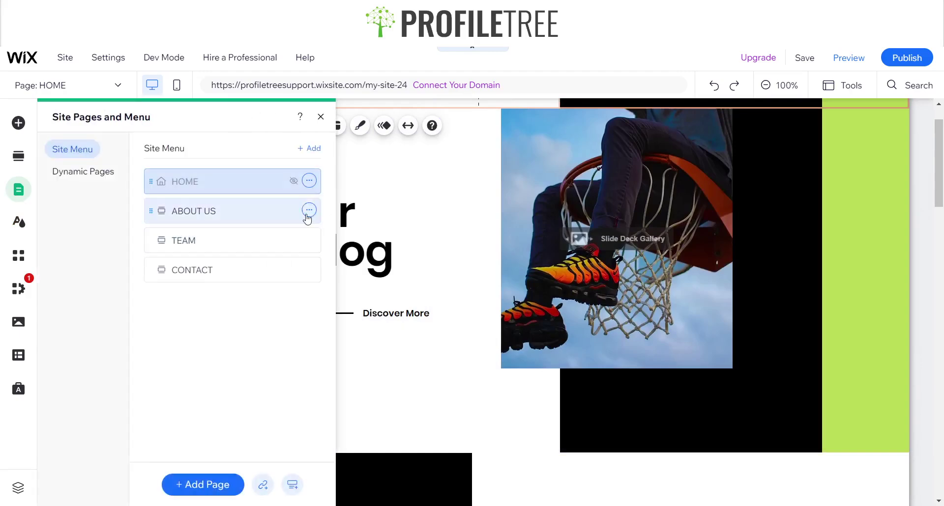
pyautogui.click(309, 211)
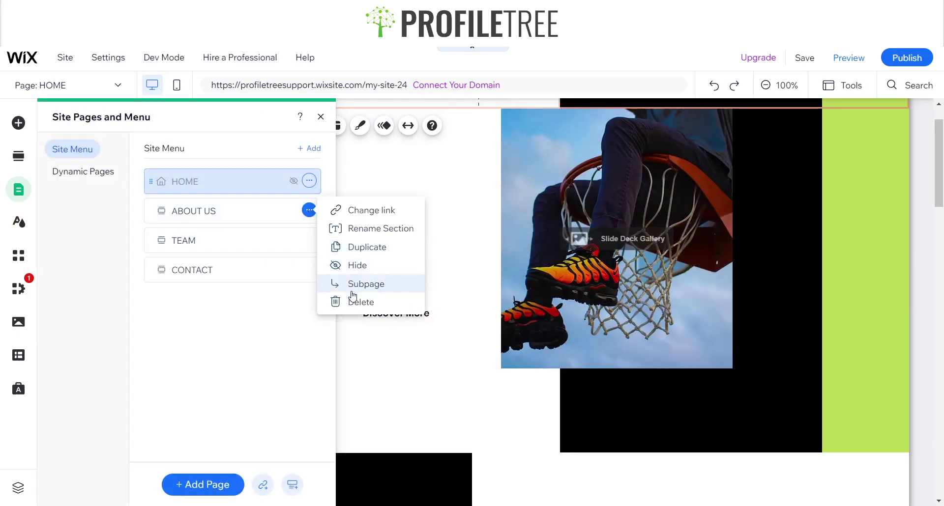
pyautogui.click(354, 301)
pyautogui.click(309, 211)
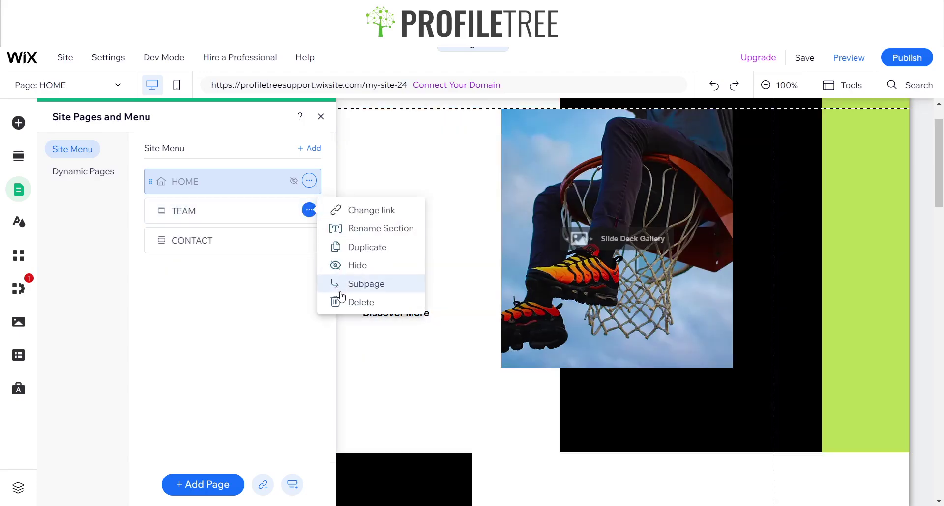
pyautogui.click(344, 302)
pyautogui.click(309, 211)
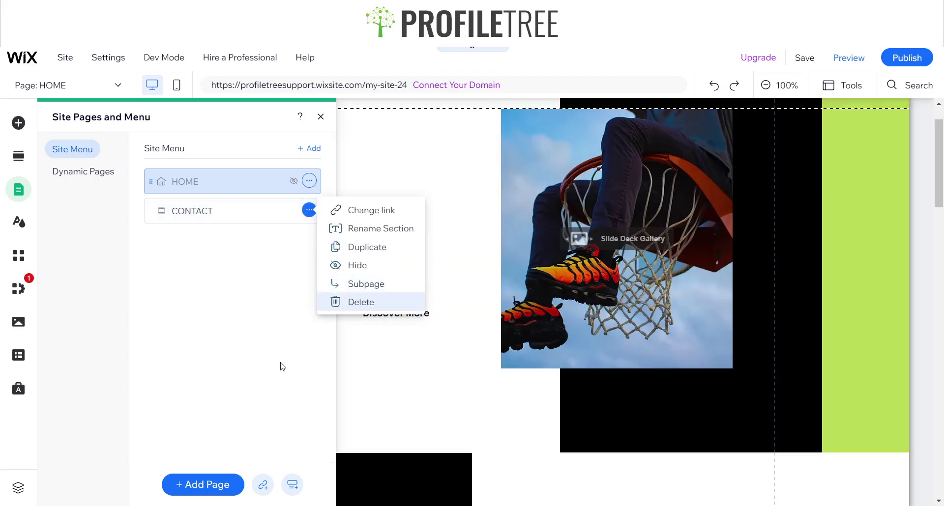
# Step: Add a site menu link to the Our Story section of the HOME page and name it OUR STORY
pyautogui.click(263, 486)
pyautogui.click(353, 236)
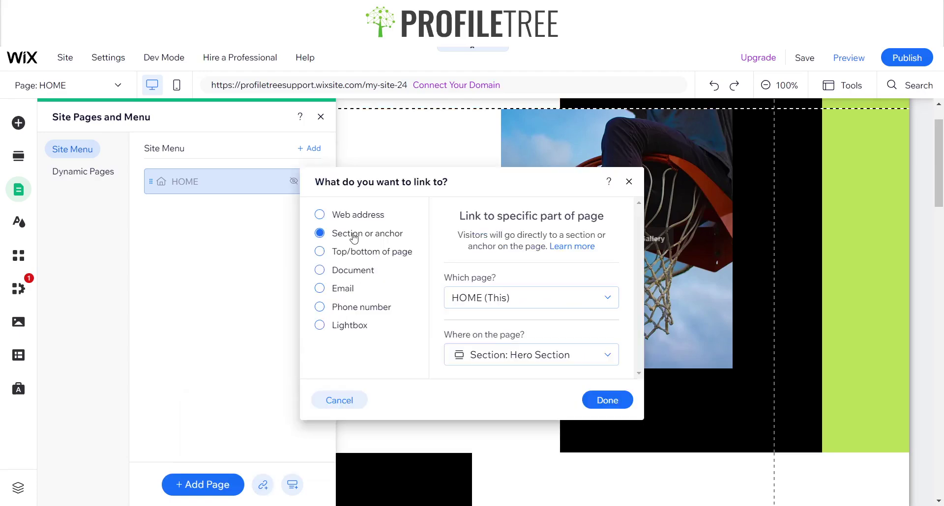
pyautogui.click(487, 354)
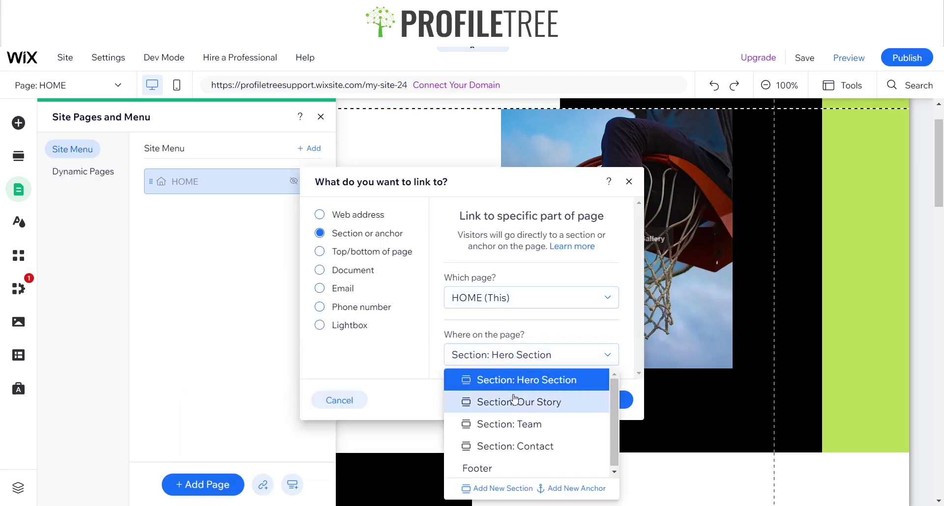
pyautogui.click(513, 401)
pyautogui.click(614, 399)
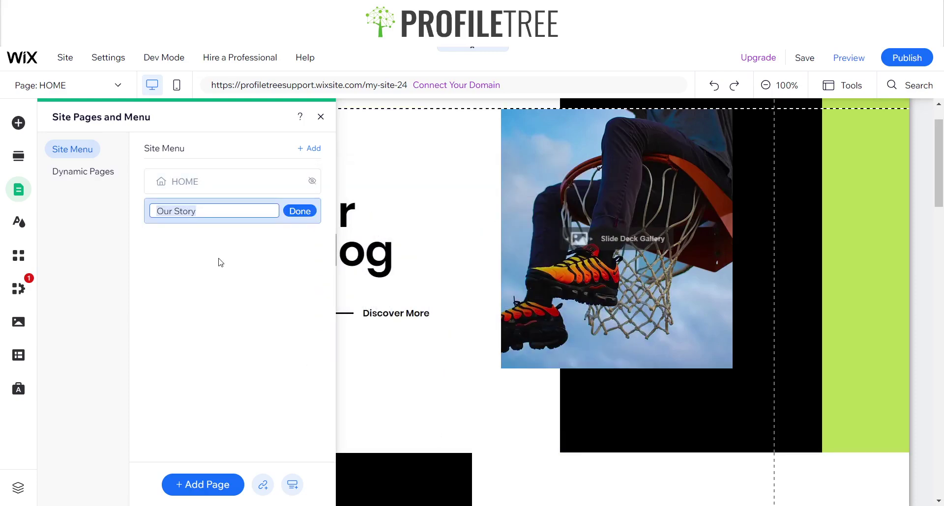
pyautogui.write('OUR STORY')
pyautogui.click(300, 211)
# Step: Add a site menu link to the Team section, name it TEAM and place it below OUR STORY
pyautogui.click(262, 485)
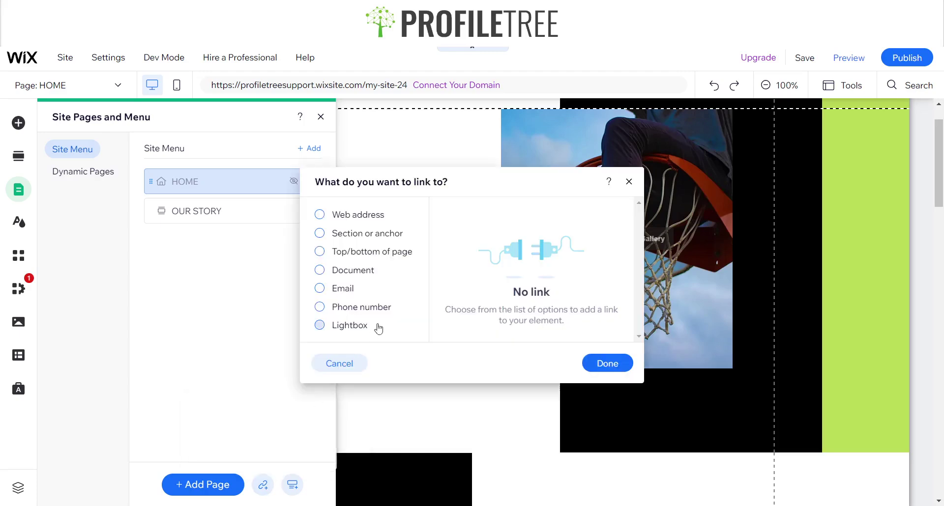
pyautogui.click(373, 240)
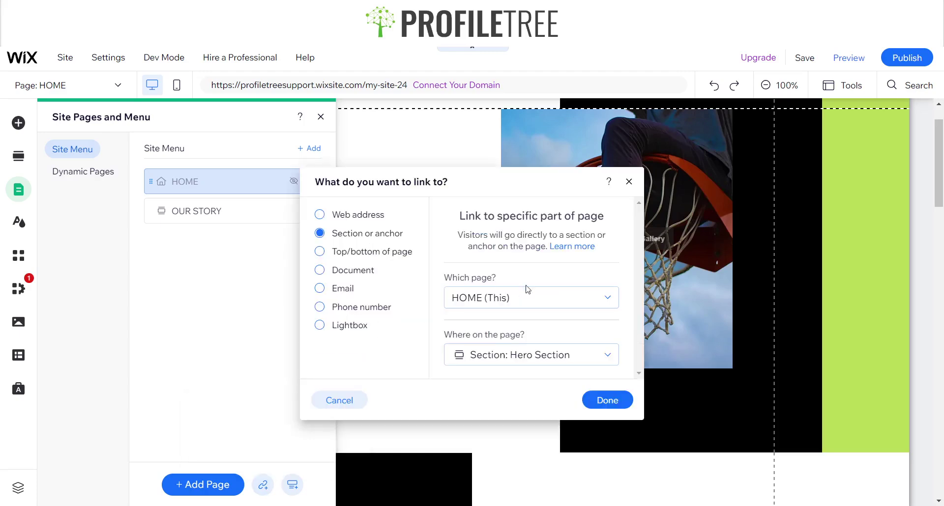
pyautogui.click(500, 353)
pyautogui.click(487, 422)
pyautogui.click(608, 400)
pyautogui.write('T')
pyautogui.press('Return')
pyautogui.moveTo(246, 211); pyautogui.dragTo(300, 227)
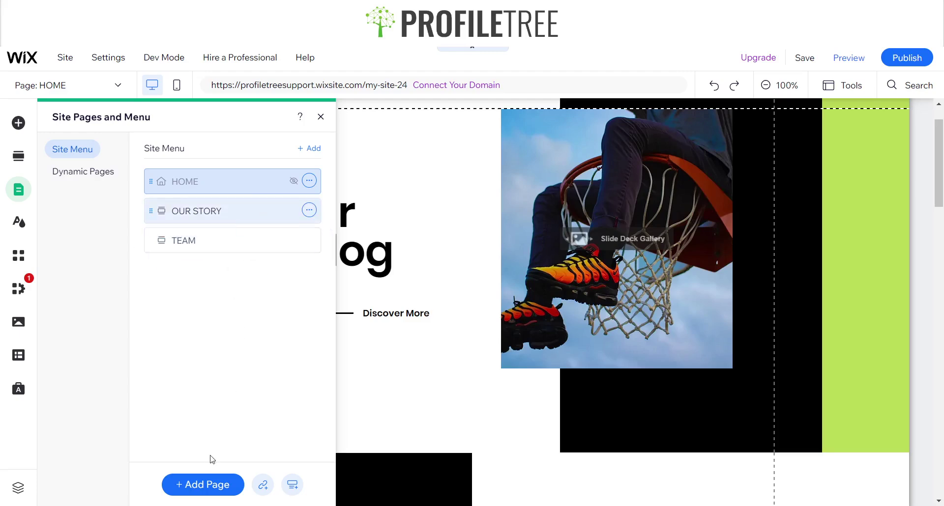
# Step: Add a site menu link to the Contact section, name it CONTACT and move it below TEAM
pyautogui.click(263, 485)
pyautogui.click(352, 238)
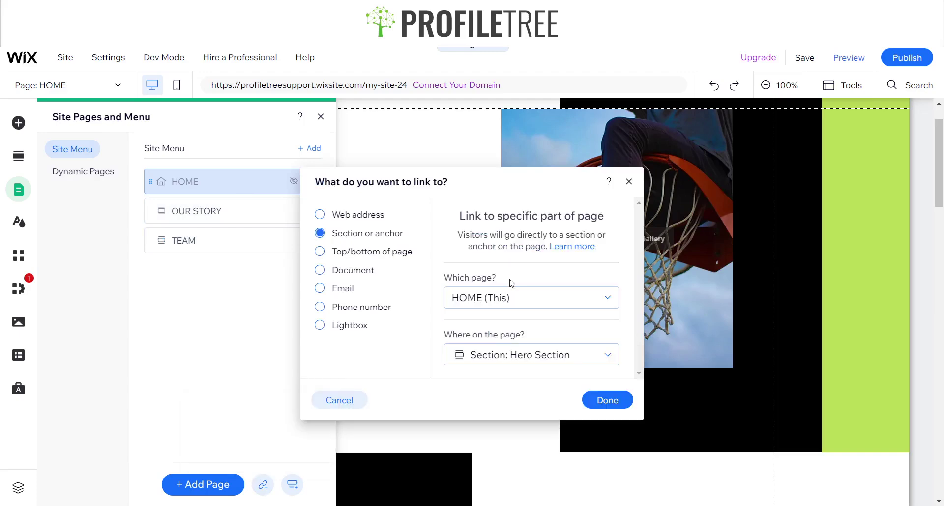
pyautogui.click(497, 355)
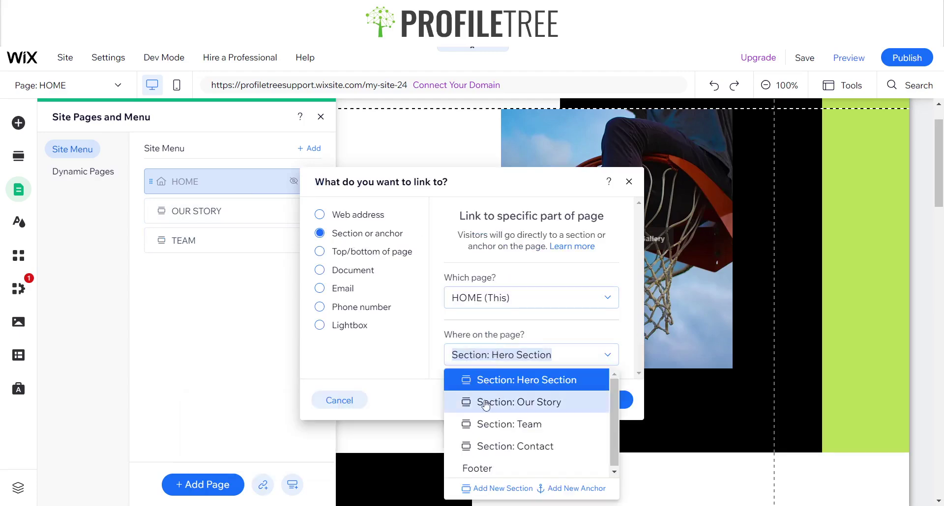
pyautogui.click(550, 440)
pyautogui.click(608, 406)
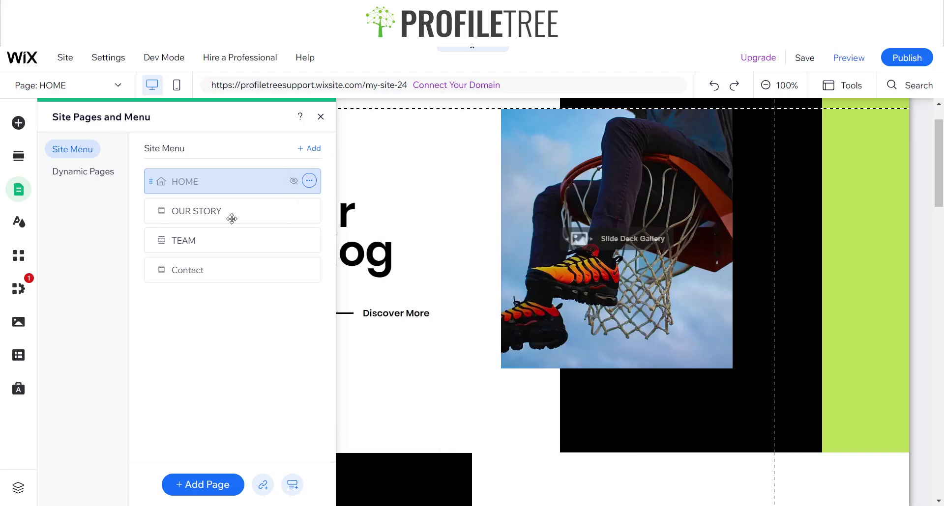
pyautogui.write('CON')
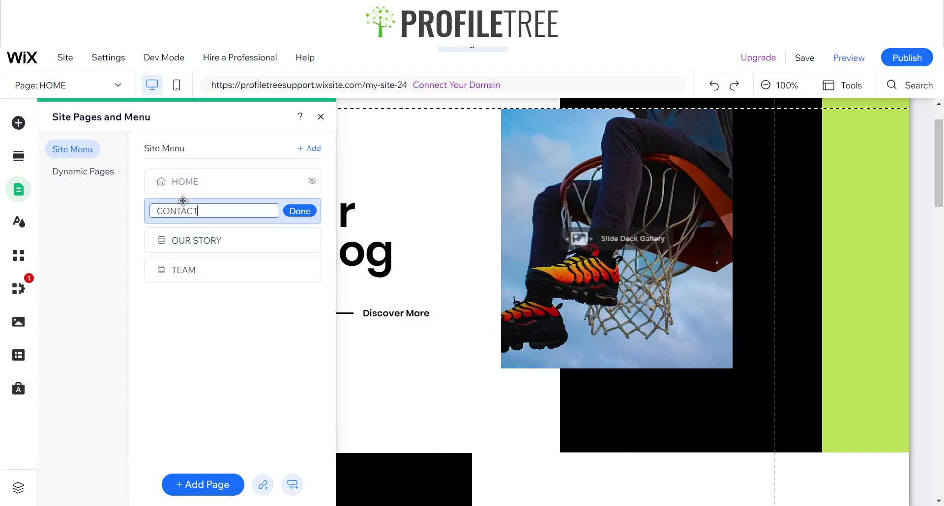
pyautogui.write('TACT')
pyautogui.press('Return')
pyautogui.moveTo(264, 211); pyautogui.dragTo(266, 280)
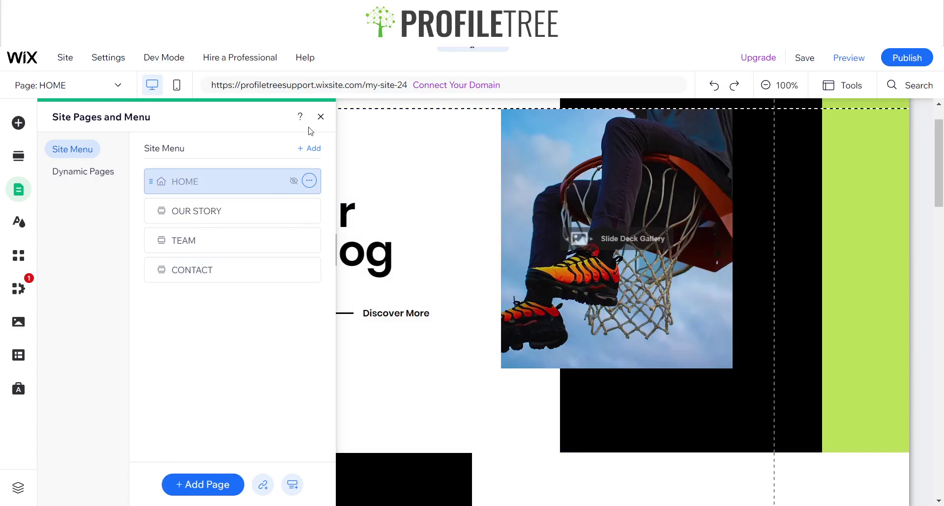
pyautogui.click(318, 121)
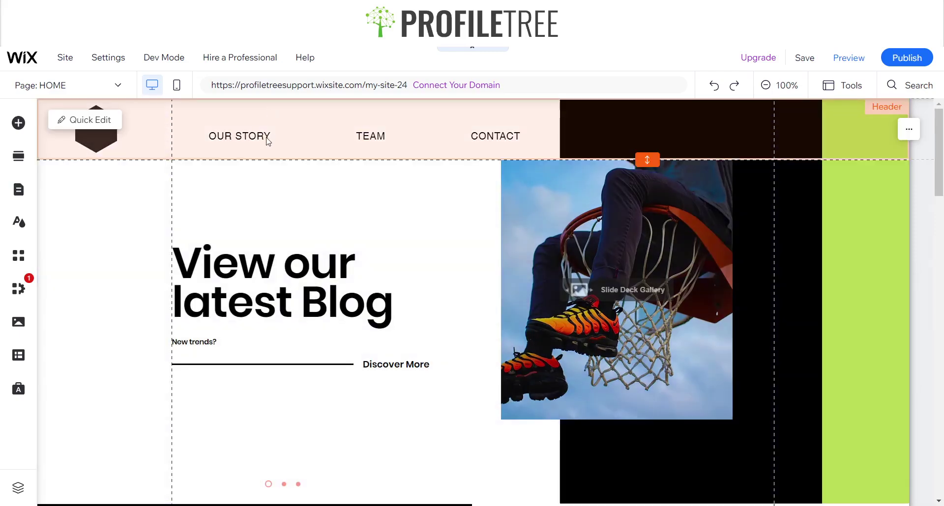
# Step: Narrow the header menu and reposition it between the hexagon logo and the column's right guideline
pyautogui.click(251, 136)
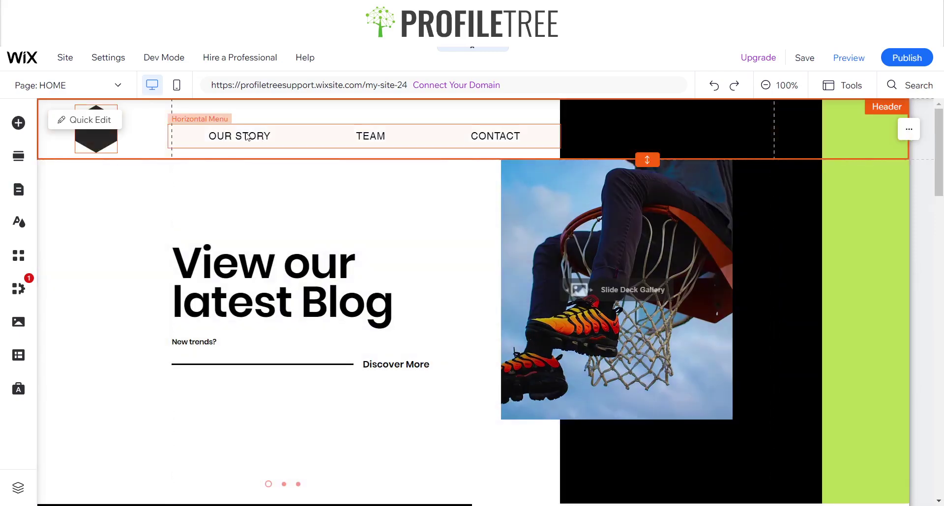
pyautogui.click(532, 128)
pyautogui.moveTo(526, 138); pyautogui.dragTo(396, 138)
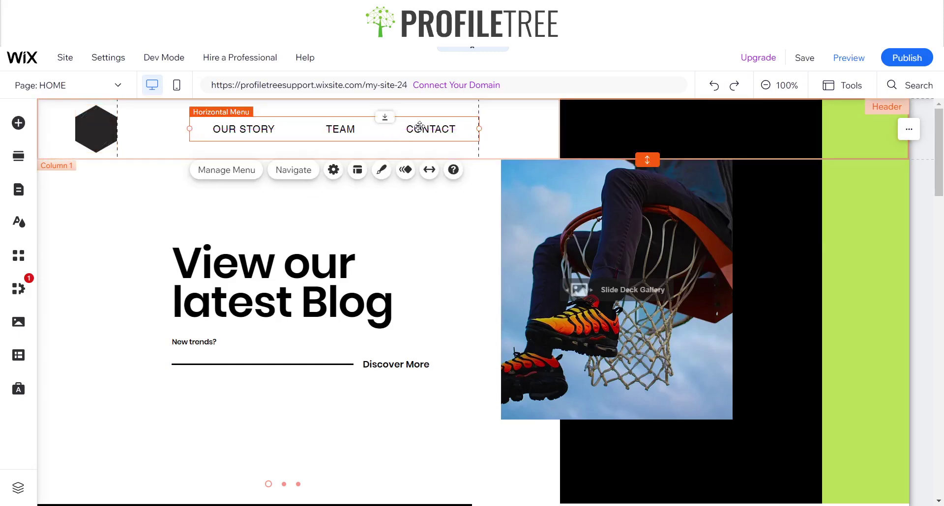
# Step: Customize the menu items' regular text with a bolder font that matches the hero heading
pyautogui.click(387, 172)
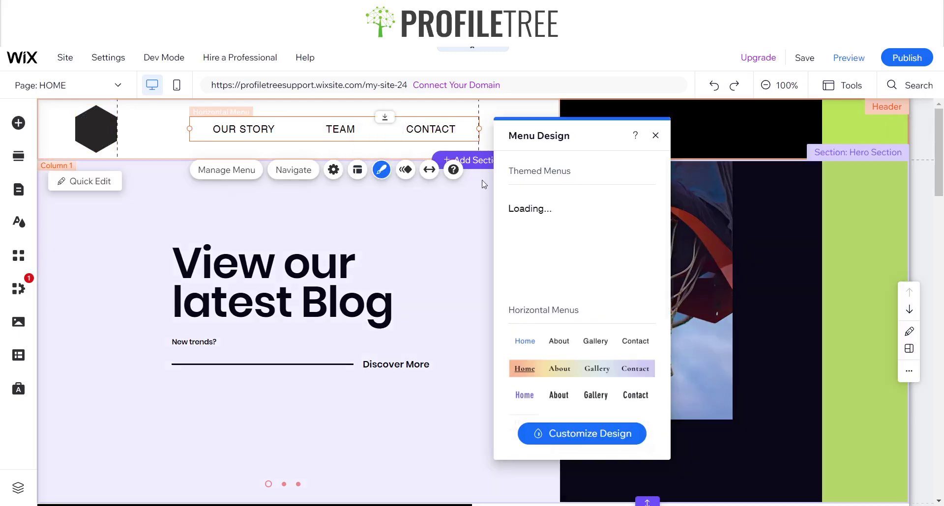
pyautogui.click(564, 442)
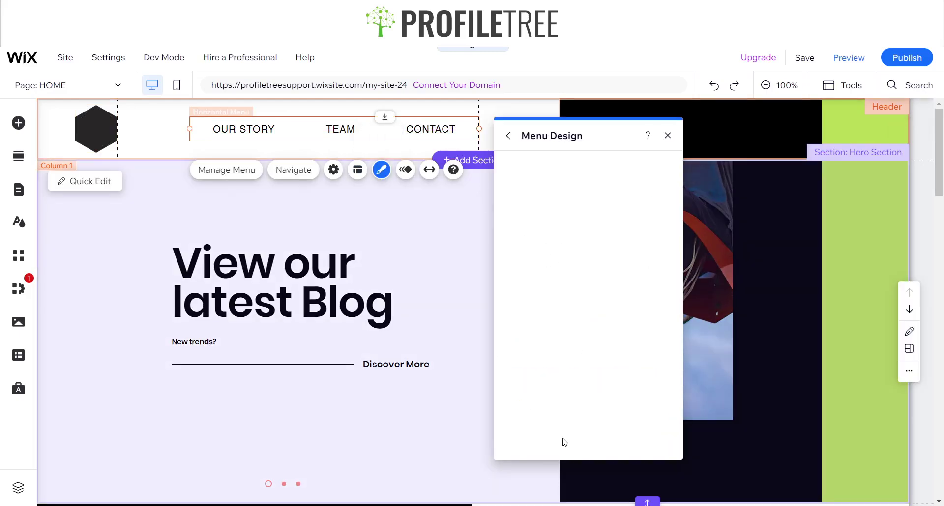
pyautogui.click(551, 186)
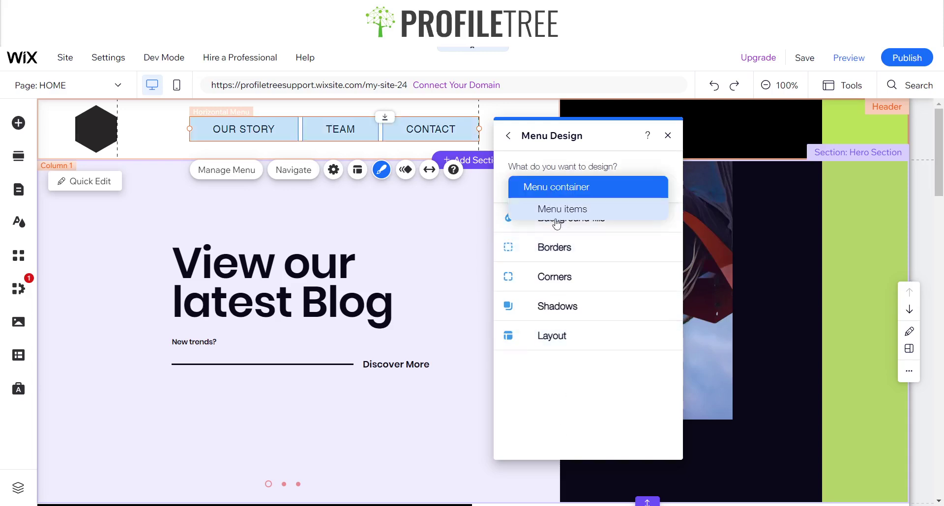
pyautogui.click(556, 209)
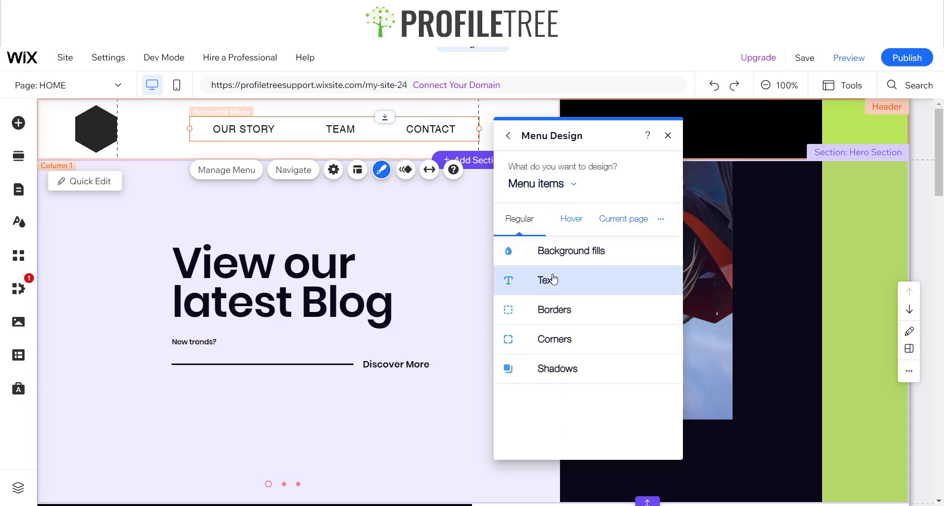
pyautogui.click(555, 292)
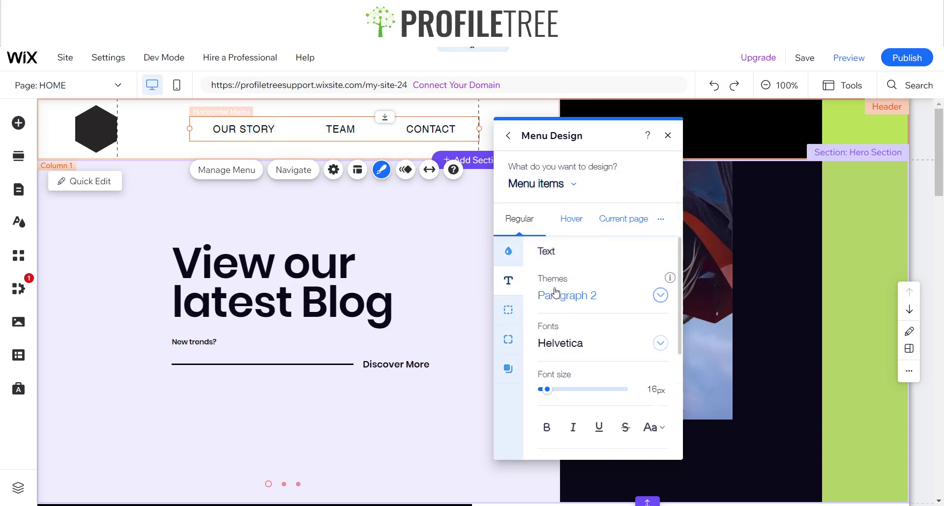
pyautogui.click(571, 344)
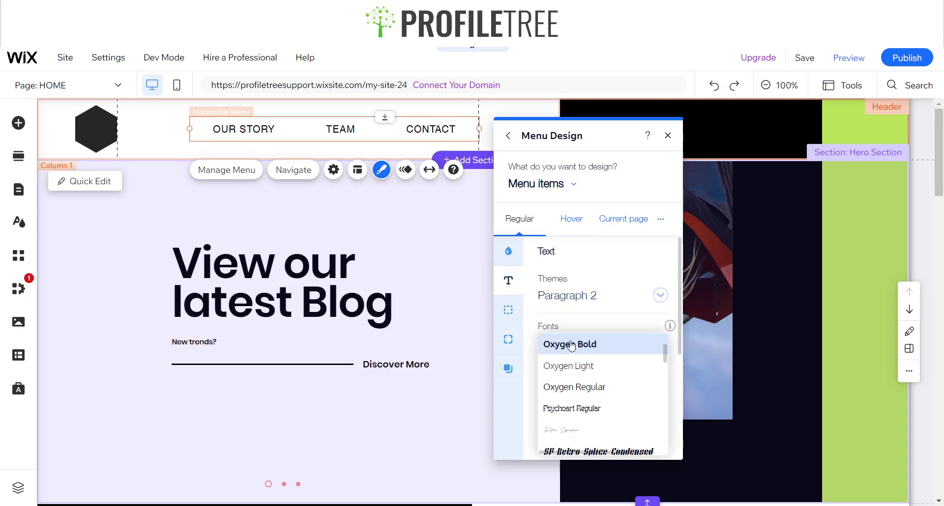
pyautogui.scroll(-5, 571, 346)
pyautogui.scroll(-4, 572, 345)
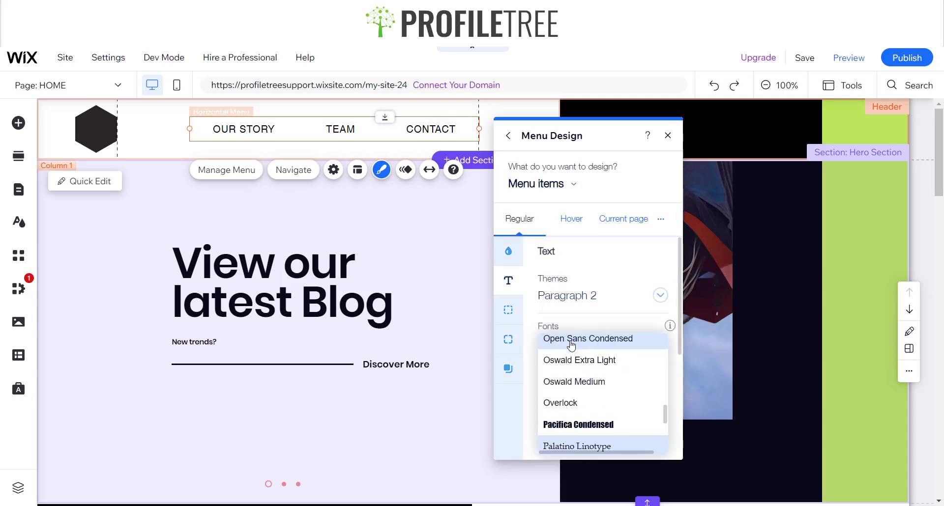
pyautogui.scroll(-3, 571, 345)
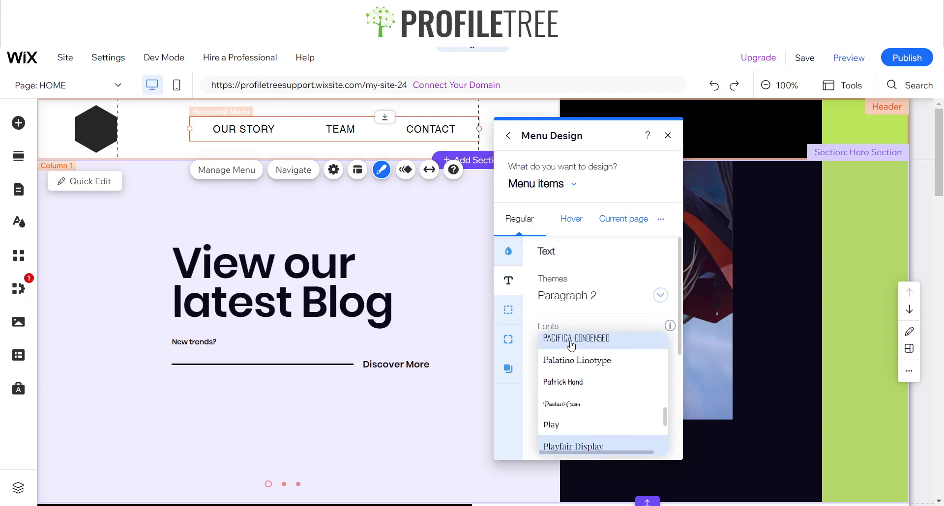
pyautogui.scroll(-1, 571, 345)
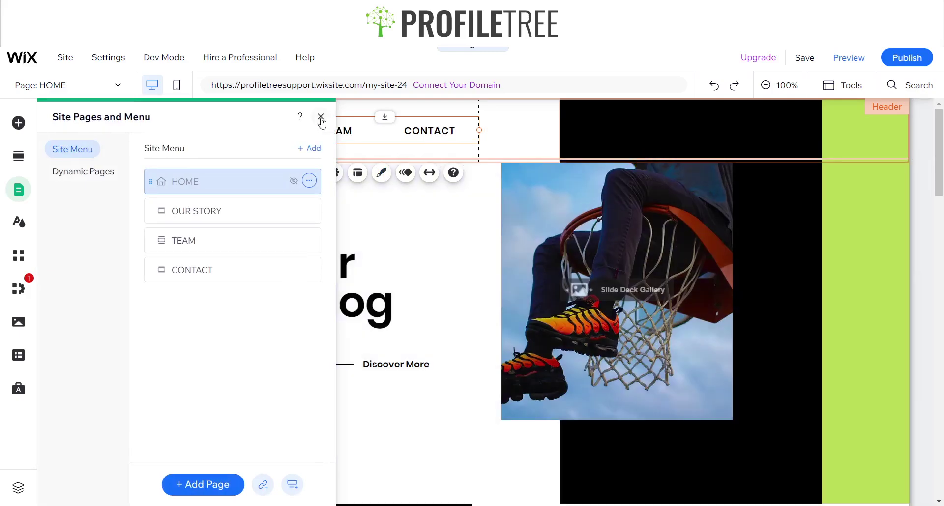
pyautogui.click(320, 118)
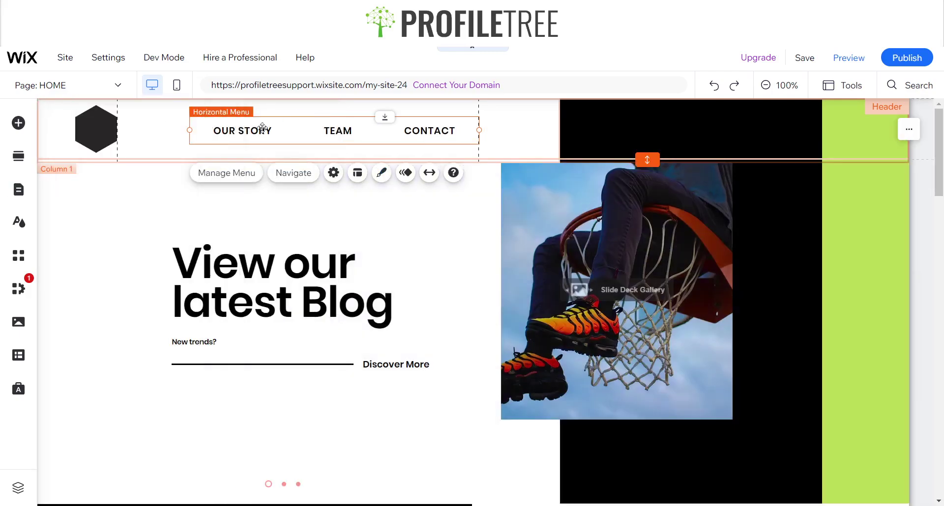
# Step: Preview the site and test the OUR STORY, TEAM and CONTACT links in the header menu
pyautogui.click(850, 65)
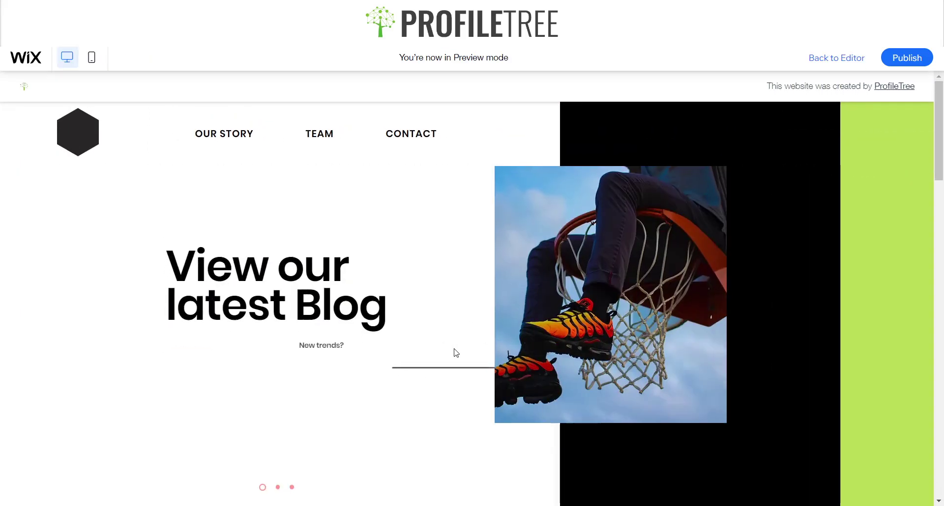
pyautogui.click(240, 135)
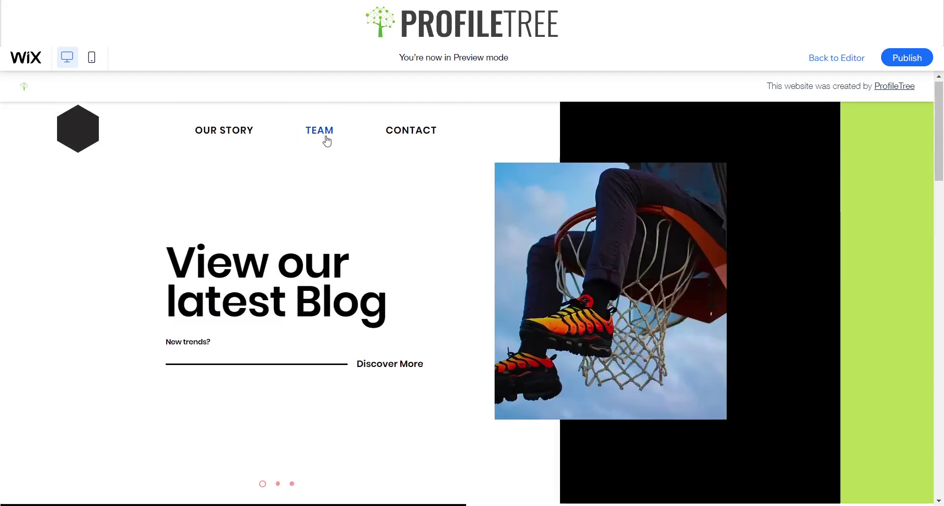
pyautogui.click(325, 137)
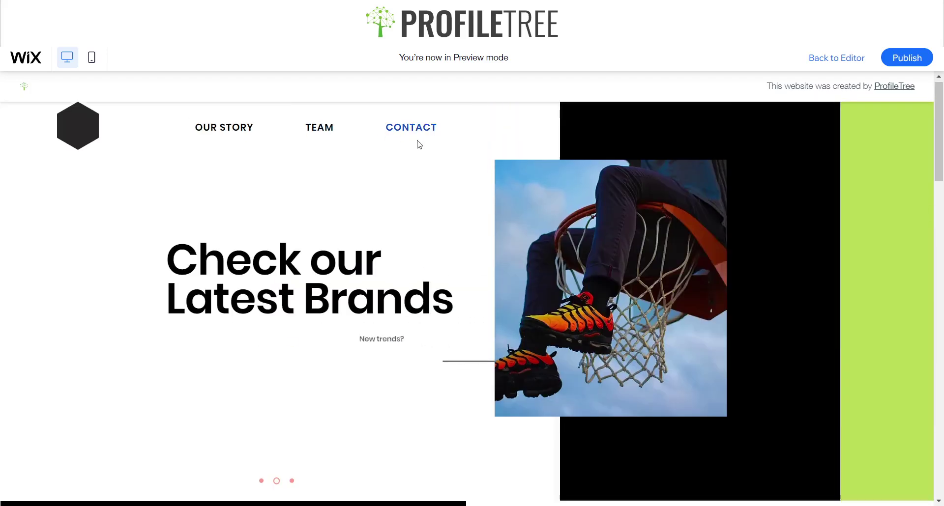
pyautogui.click(419, 144)
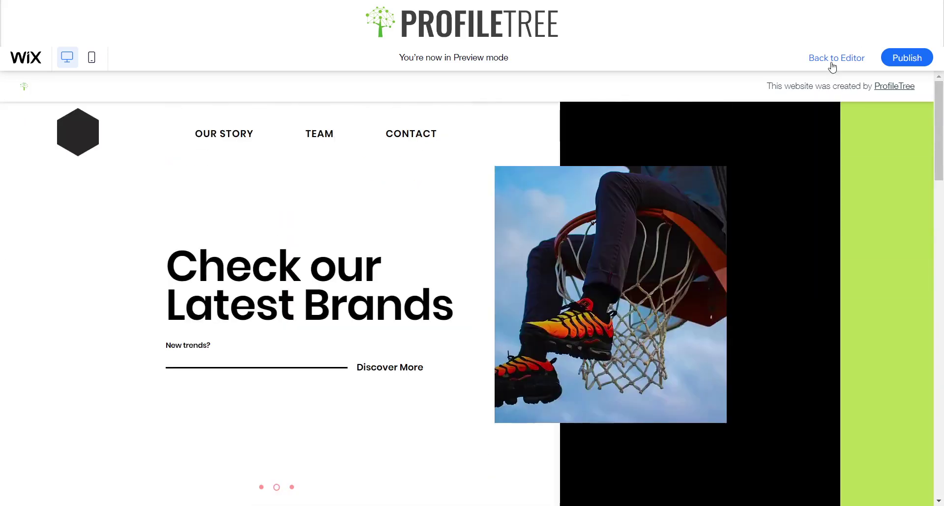
# Step: Return from the preview to the editor and view the page templates offered for adding a page, without adding one
pyautogui.click(831, 63)
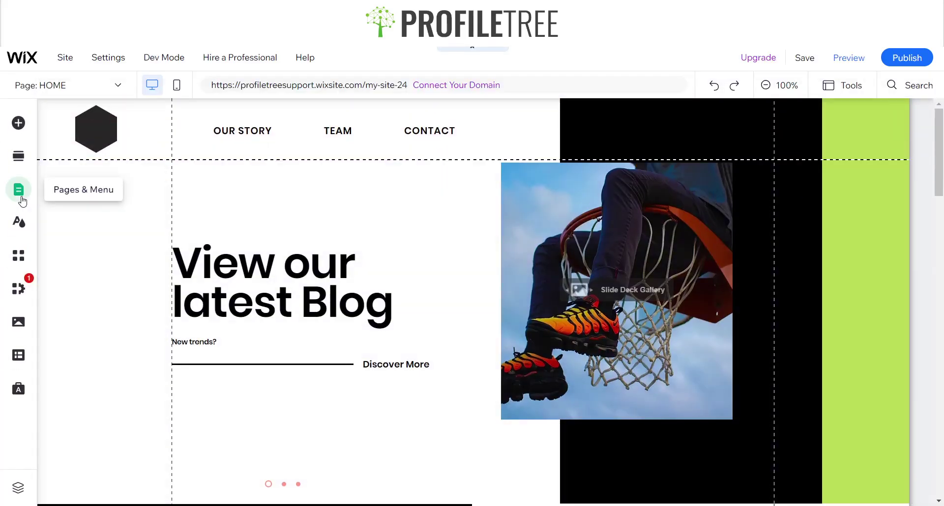
pyautogui.click(19, 194)
pyautogui.click(219, 485)
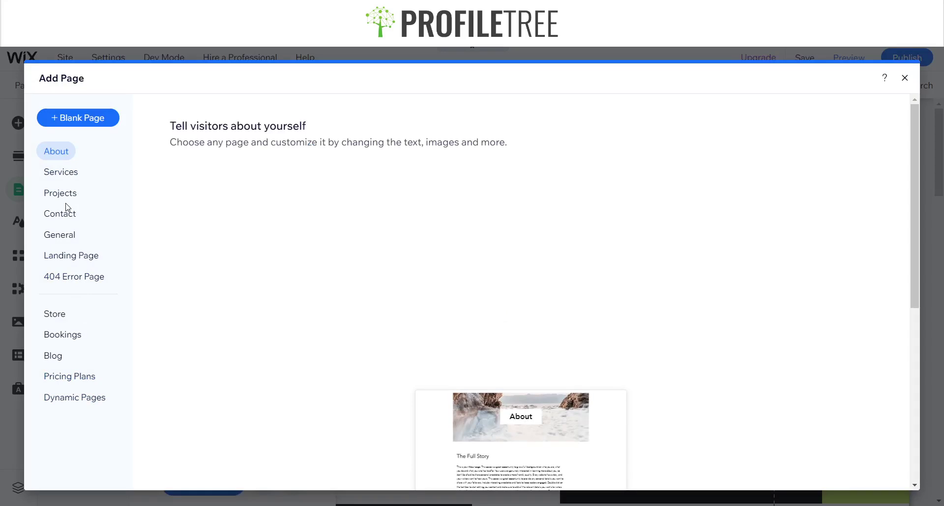
pyautogui.click(905, 80)
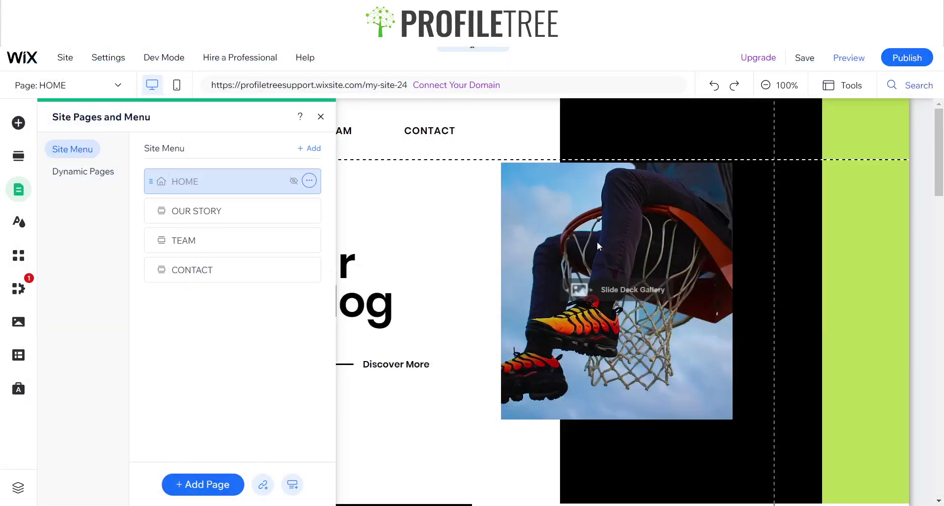
pyautogui.click(322, 117)
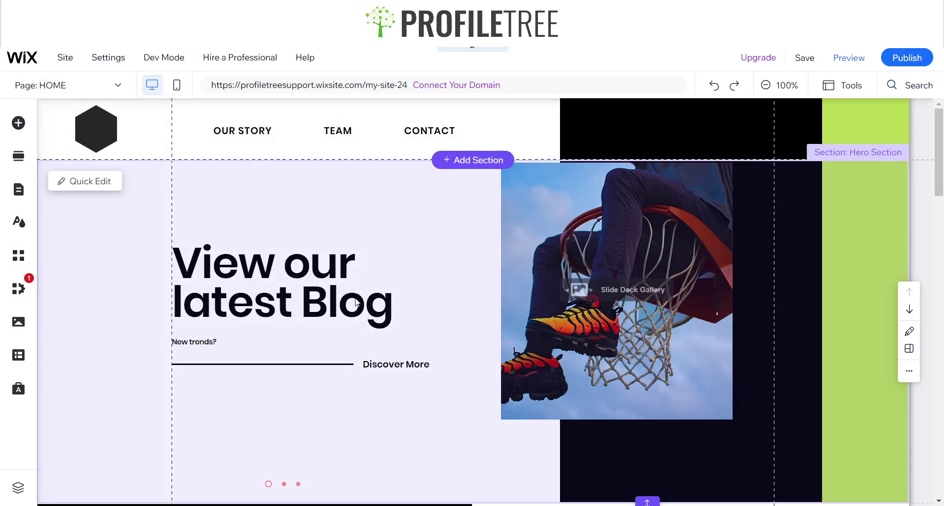
# Step: Check the home page sections in the editor and publish the site
pyautogui.scroll(-9, 517, 496)
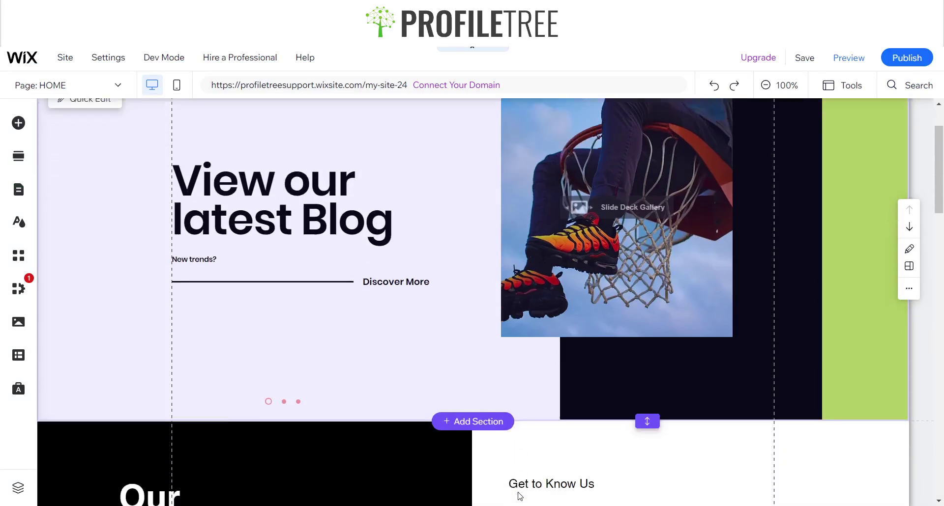
pyautogui.scroll(-9, 517, 495)
pyautogui.scroll(15, 518, 496)
pyautogui.scroll(3, 519, 497)
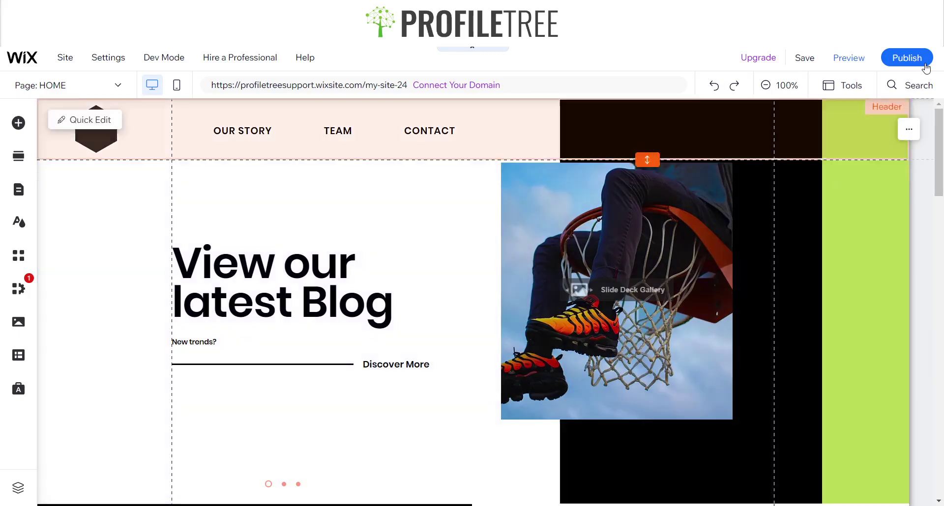
pyautogui.moveTo(924, 67)
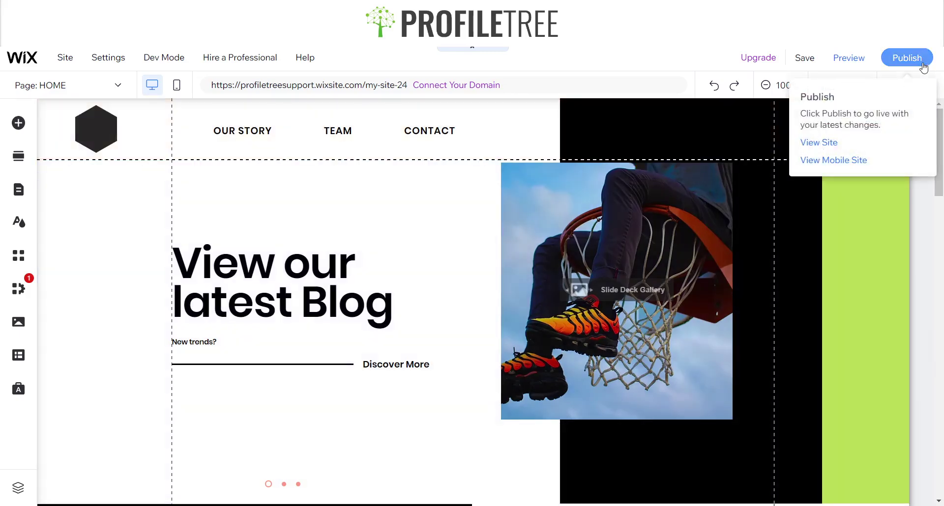
pyautogui.click(923, 64)
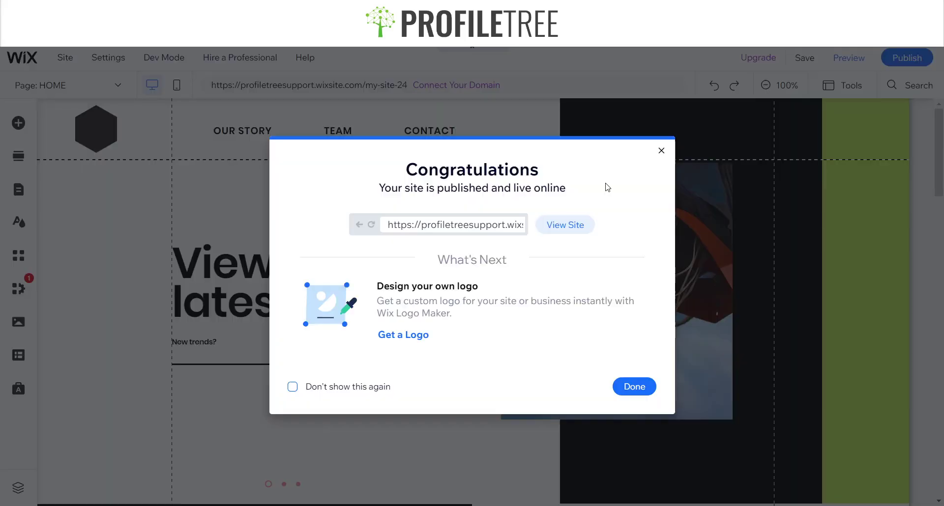
# Step: View the published site and look over the live page from the hero to the contact form
pyautogui.click(575, 219)
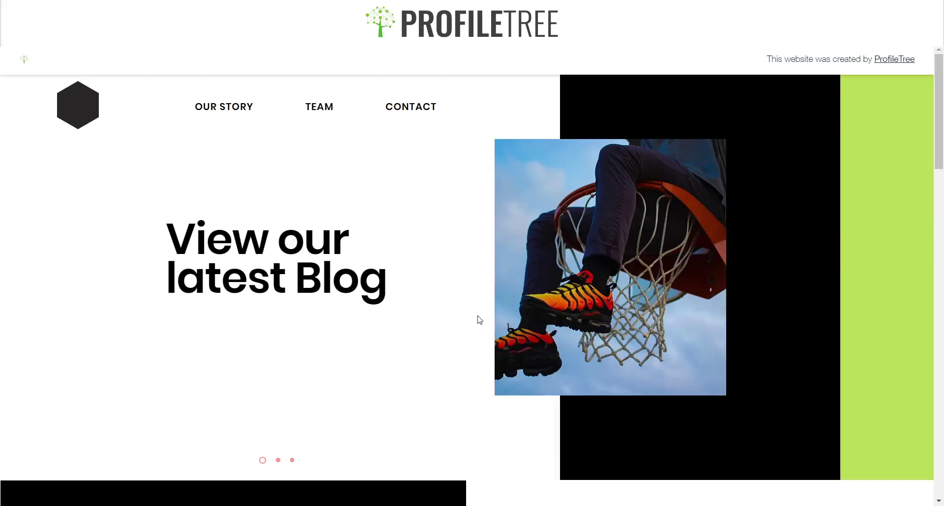
pyautogui.scroll(-15, 480, 320)
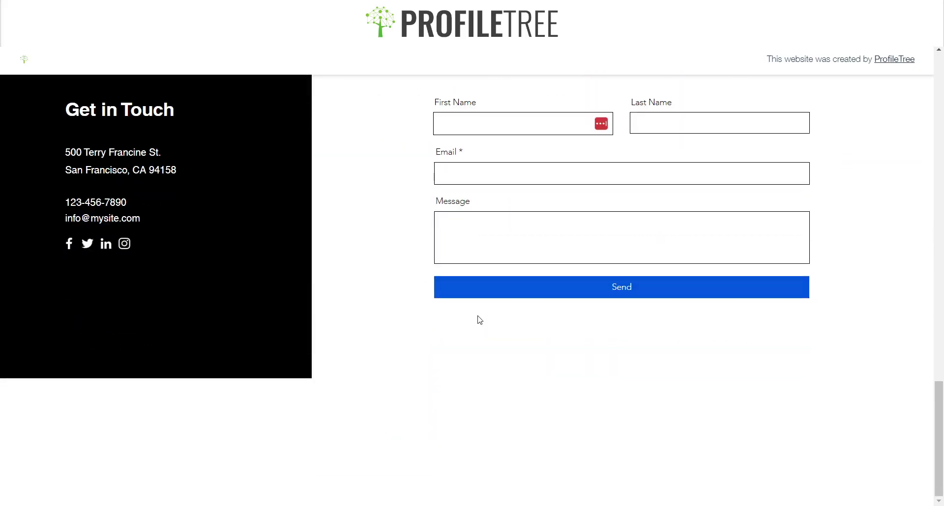
pyautogui.scroll(15, 479, 320)
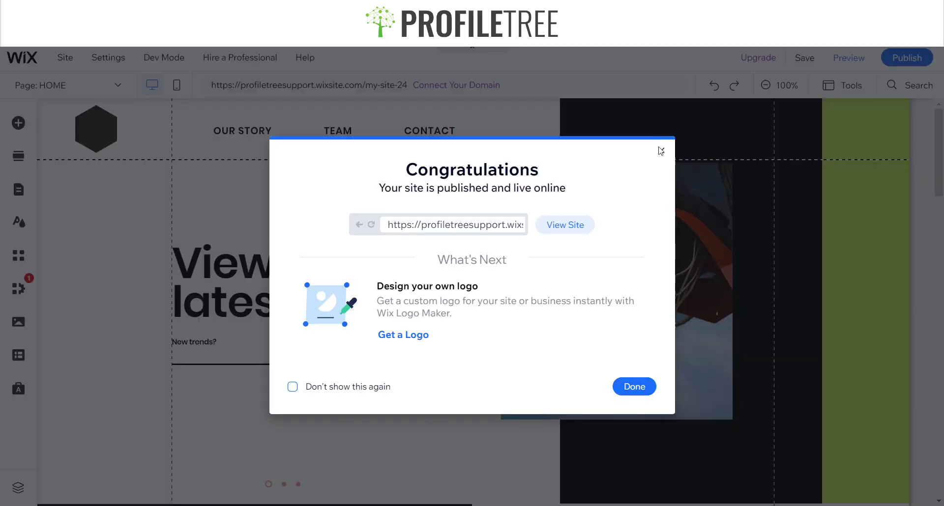
# Step: Dismiss the publishing and mobile editing dialogs and open the site's dashboard
pyautogui.click(661, 151)
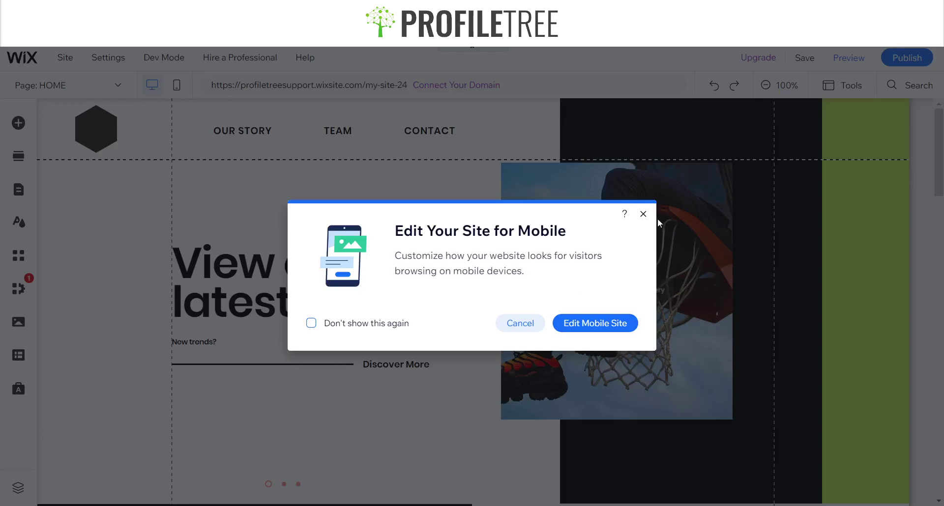
pyautogui.click(643, 214)
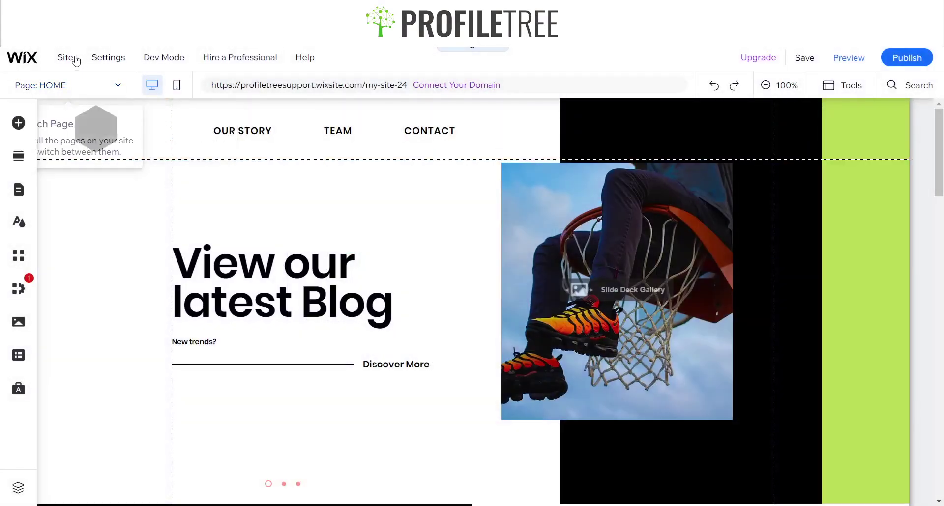
pyautogui.click(73, 58)
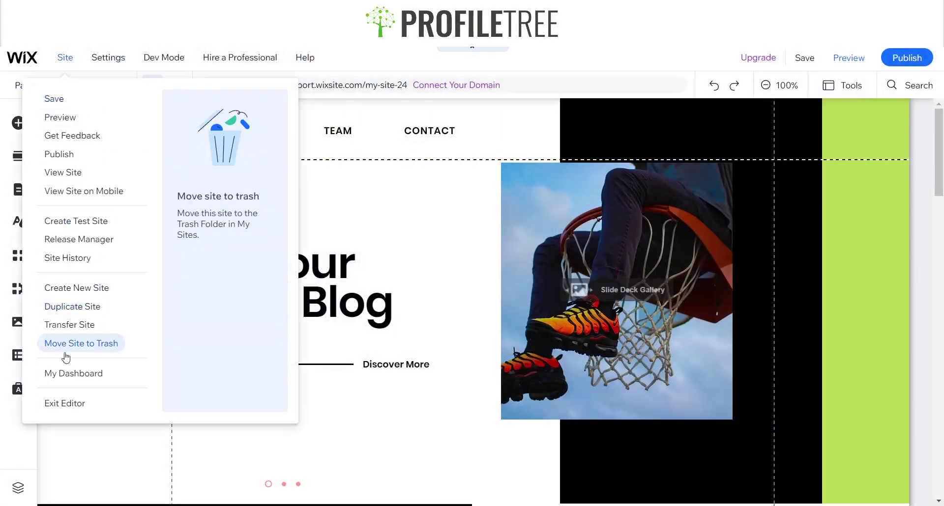
pyautogui.click(65, 374)
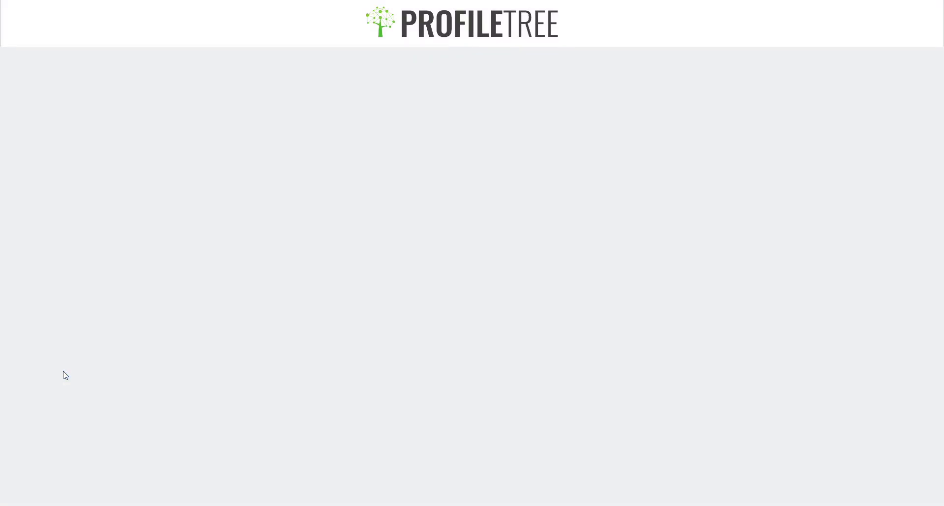
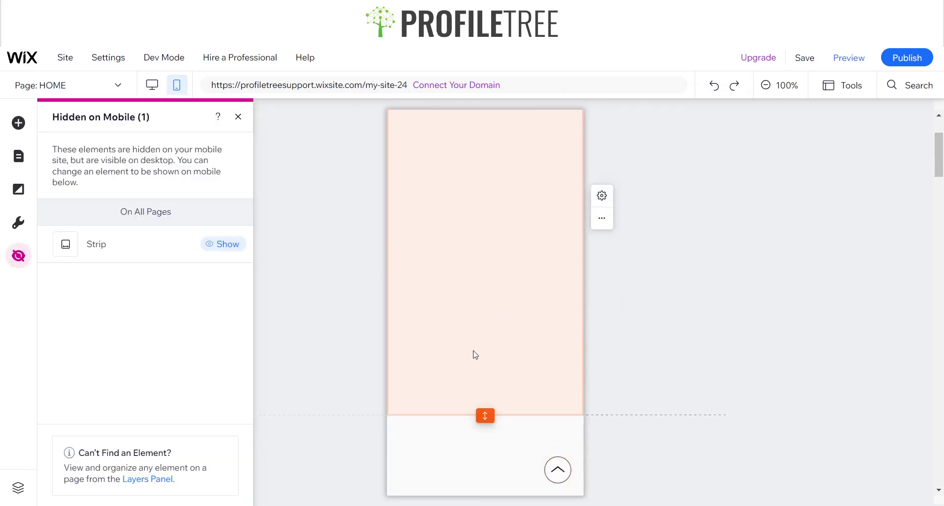
# Step: Undo the last hide and hide the header's column strip from the mobile site again
pyautogui.hotkey('ctrl', 'z')
pyautogui.scroll(-4, 457, 417)
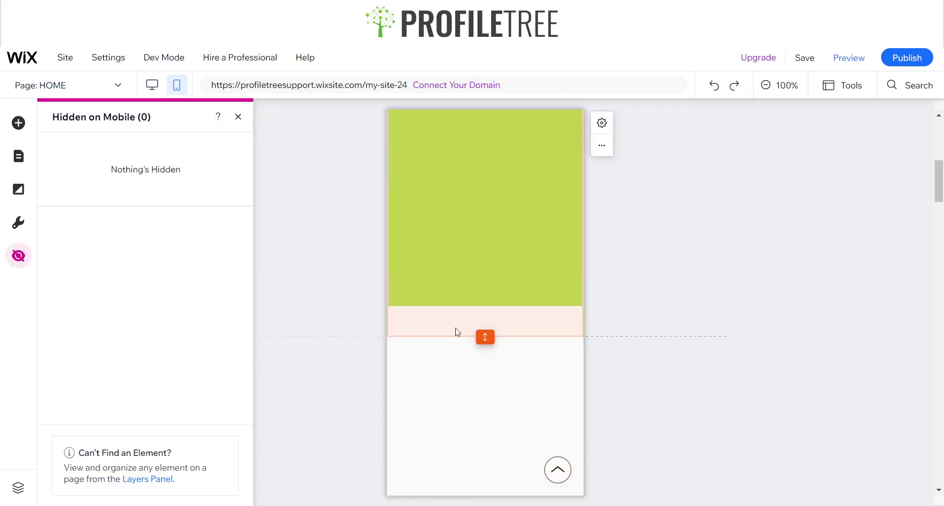
pyautogui.click(481, 207)
pyautogui.scroll(1, 476, 202)
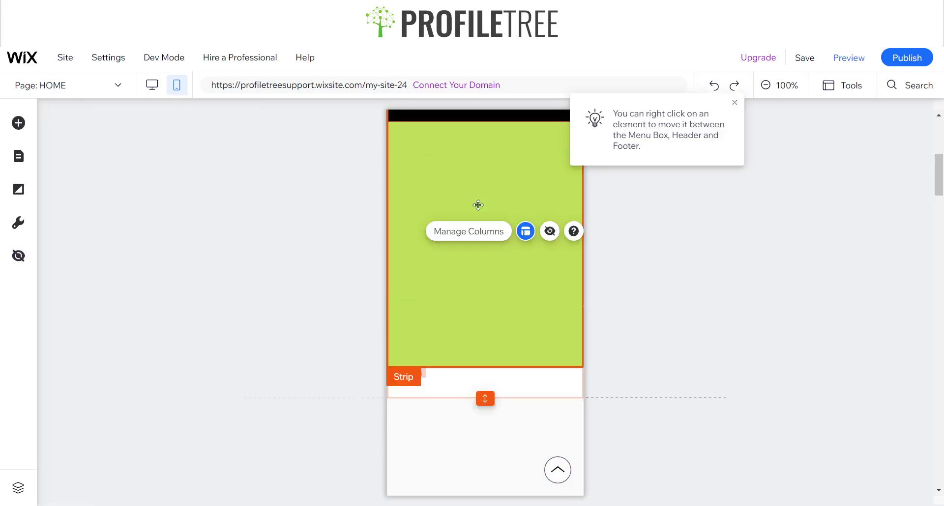
pyautogui.click(549, 230)
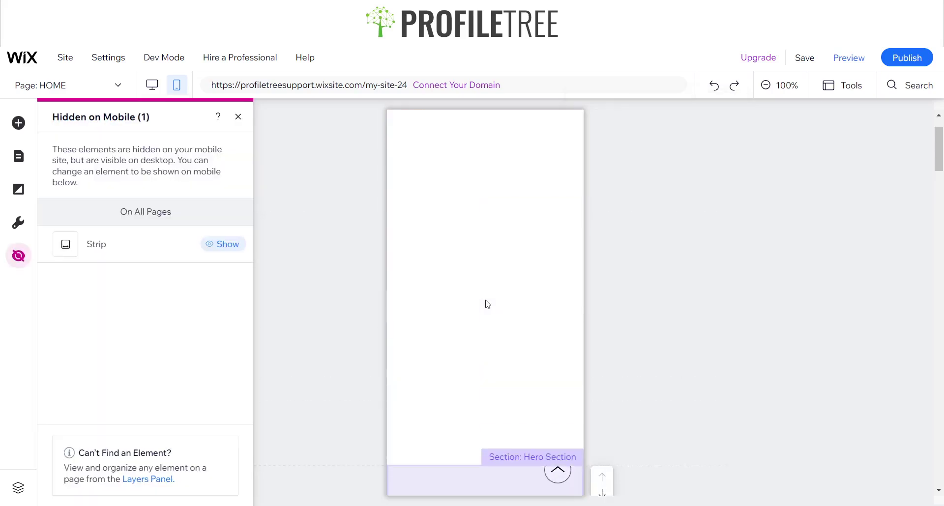
# Step: Hide the Hero Section below the empty header area from the mobile site
pyautogui.scroll(-4, 486, 303)
pyautogui.click(485, 316)
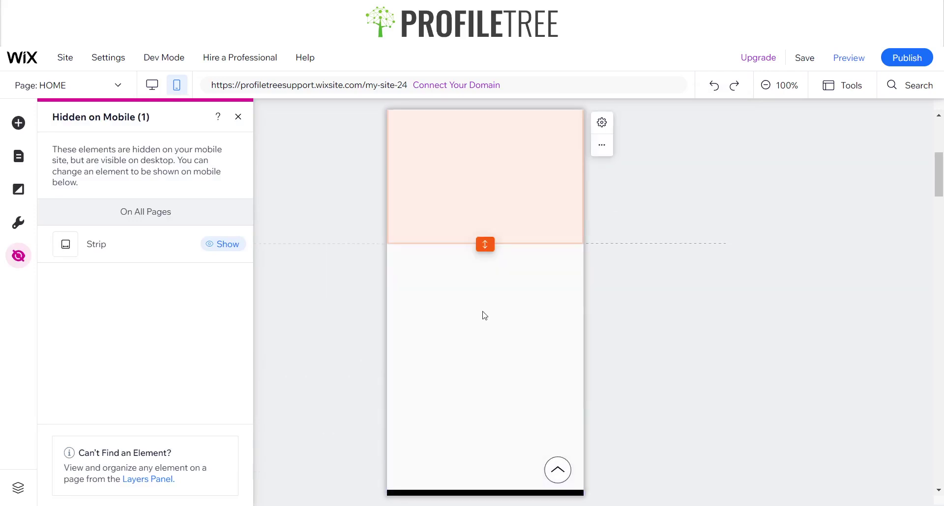
pyautogui.click(485, 316)
pyautogui.scroll(-4, 487, 247)
pyautogui.click(543, 264)
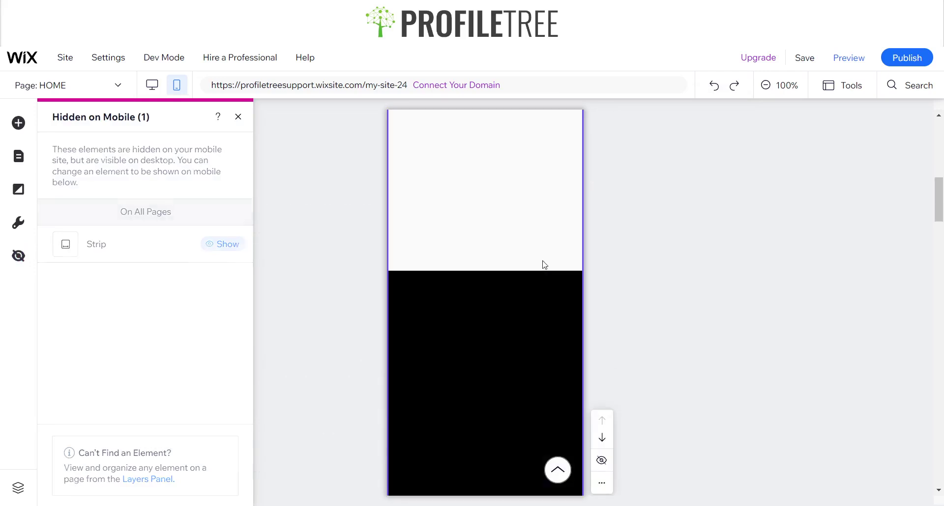
pyautogui.click(542, 269)
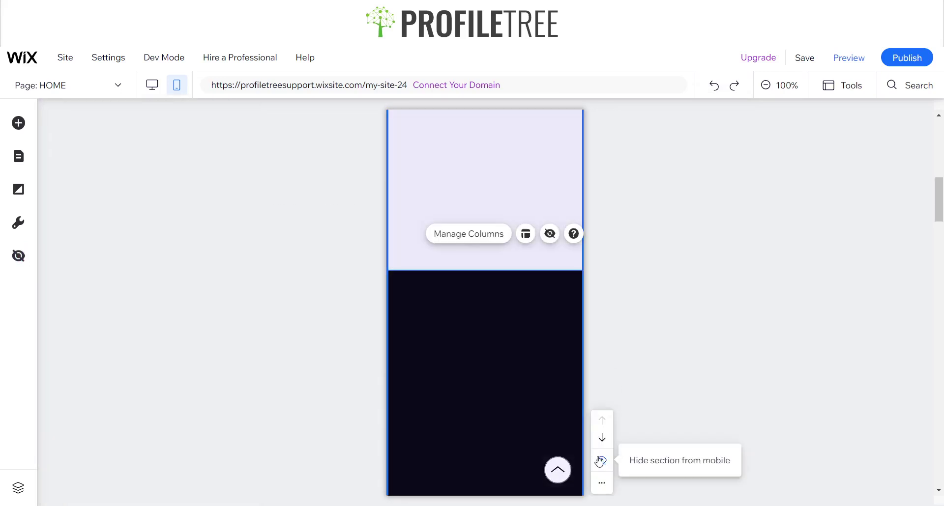
pyautogui.click(600, 461)
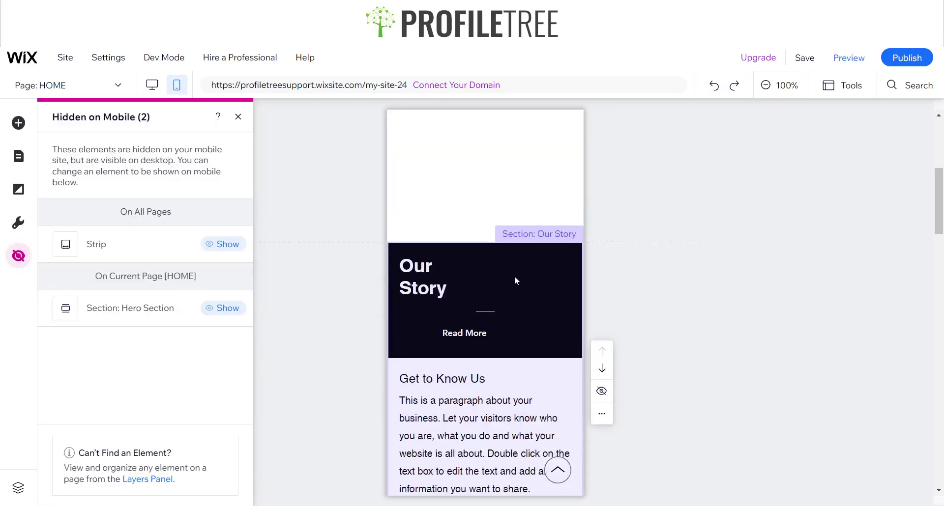
# Step: Check the mobile page without the Hero Section and restore that section to the mobile site
pyautogui.scroll(-6, 514, 276)
pyautogui.scroll(-5, 514, 276)
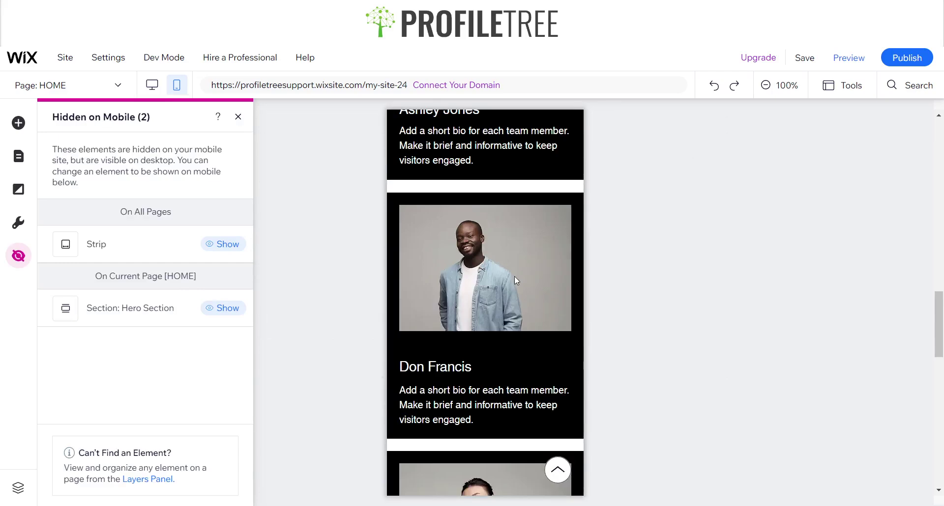
pyautogui.scroll(-5, 509, 376)
pyautogui.click(509, 376)
pyautogui.scroll(-3, 509, 377)
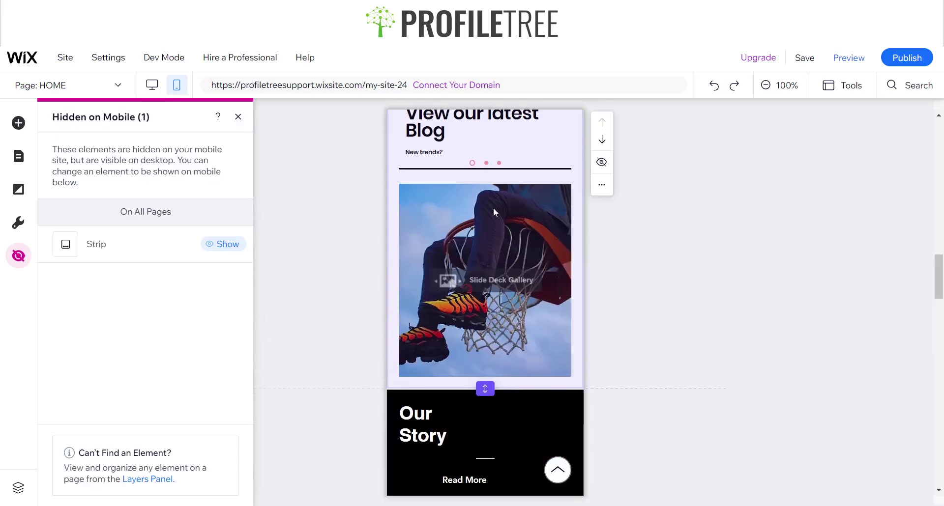
# Step: Review the mobile layout from the hero through the Team and Contact sections and switch back to the desktop editor
pyautogui.scroll(-15, 495, 212)
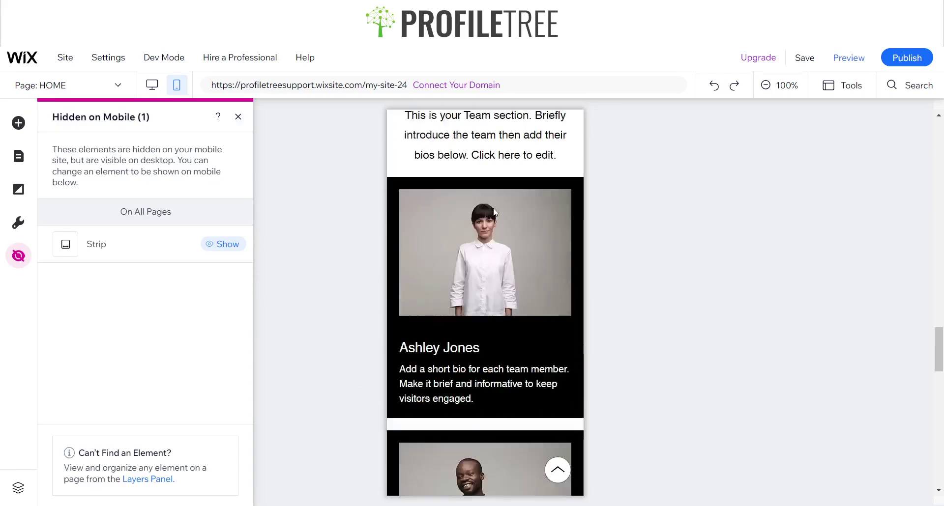
pyautogui.scroll(-12, 494, 212)
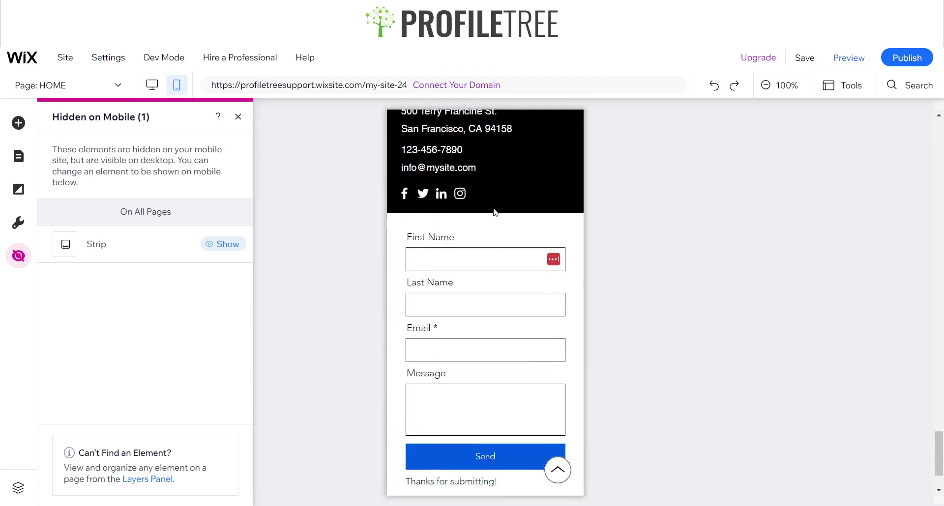
pyautogui.scroll(15, 496, 212)
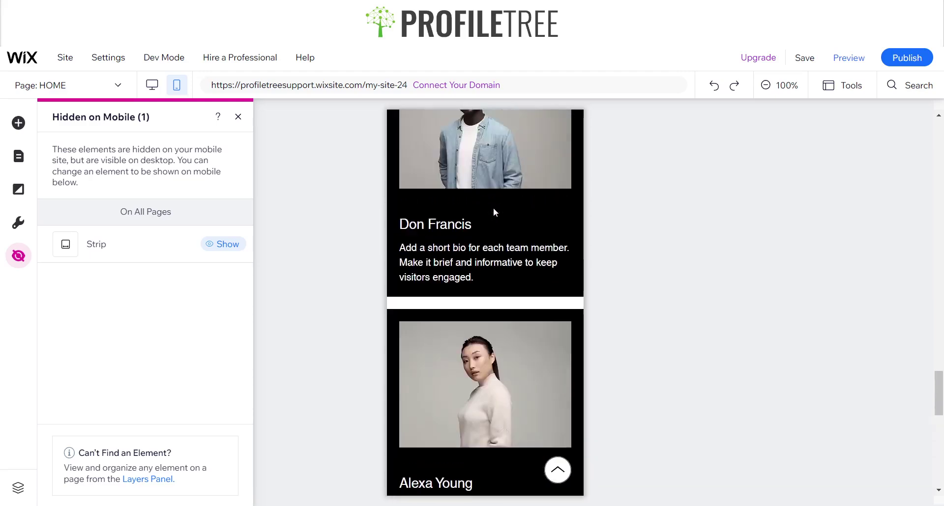
pyautogui.scroll(10, 493, 208)
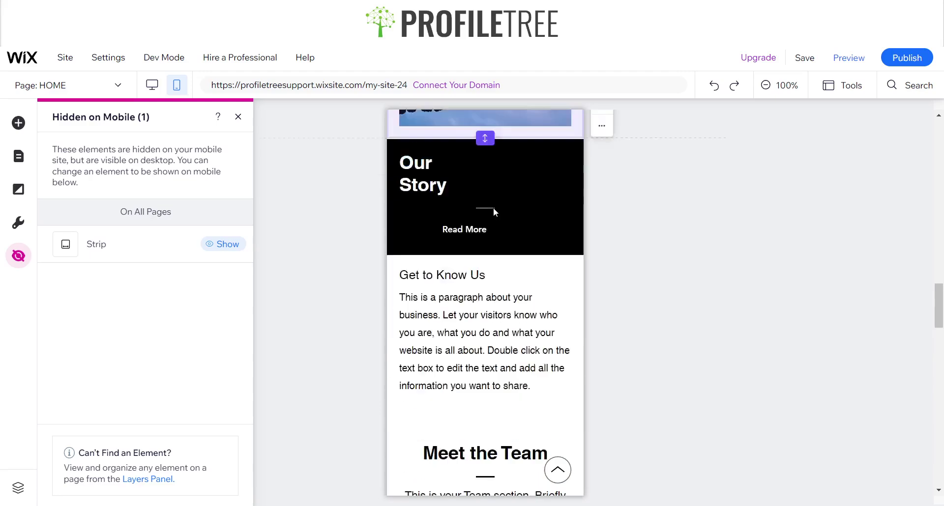
pyautogui.scroll(2, 493, 211)
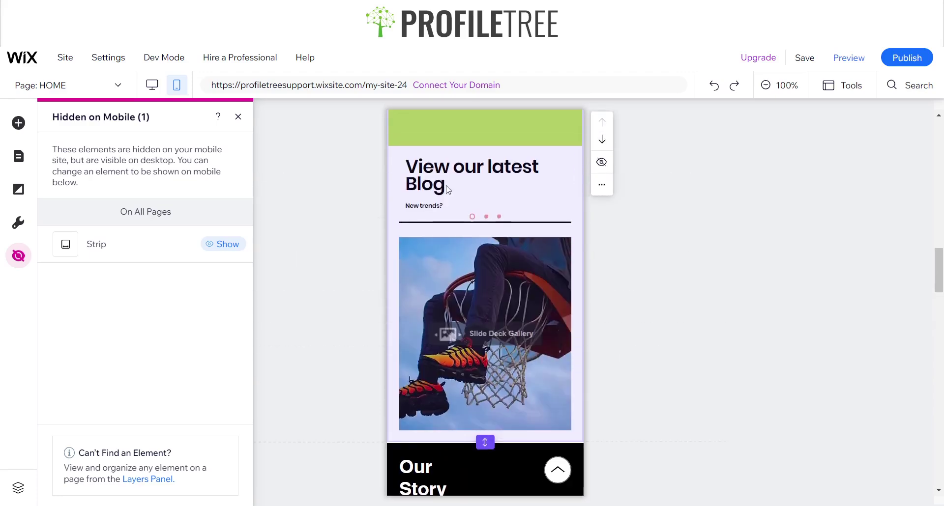
pyautogui.click(153, 88)
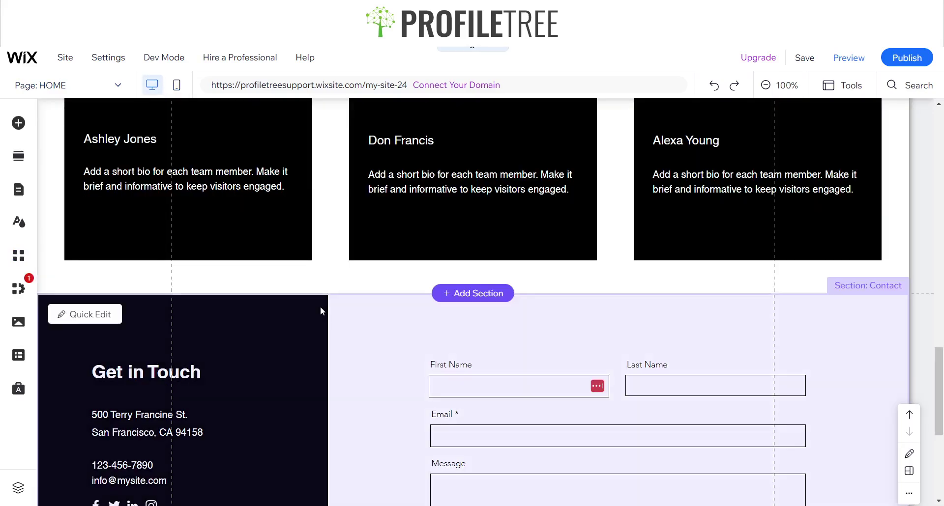
pyautogui.scroll(15, 320, 311)
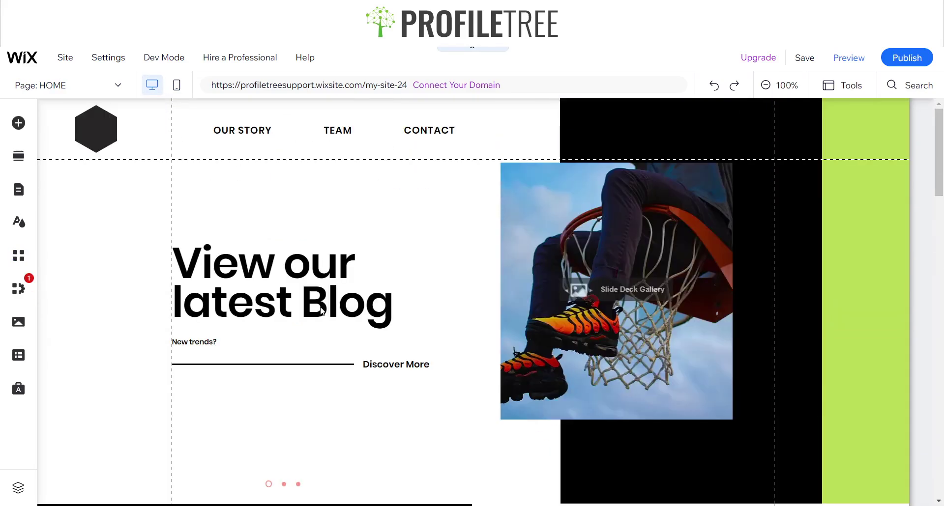